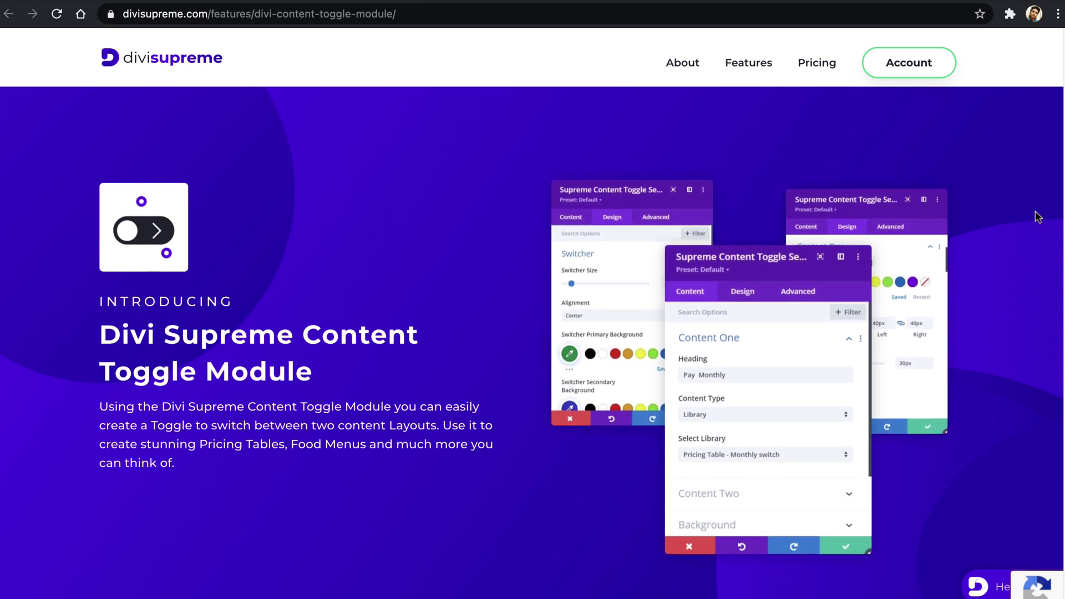
- Flip the food menu demo between Desserts and Fast Food, ending on Fast Food
{"action": "scroll", "coordinate": [1037, 216], "scroll_direction": "down", "scroll_amount": 2}
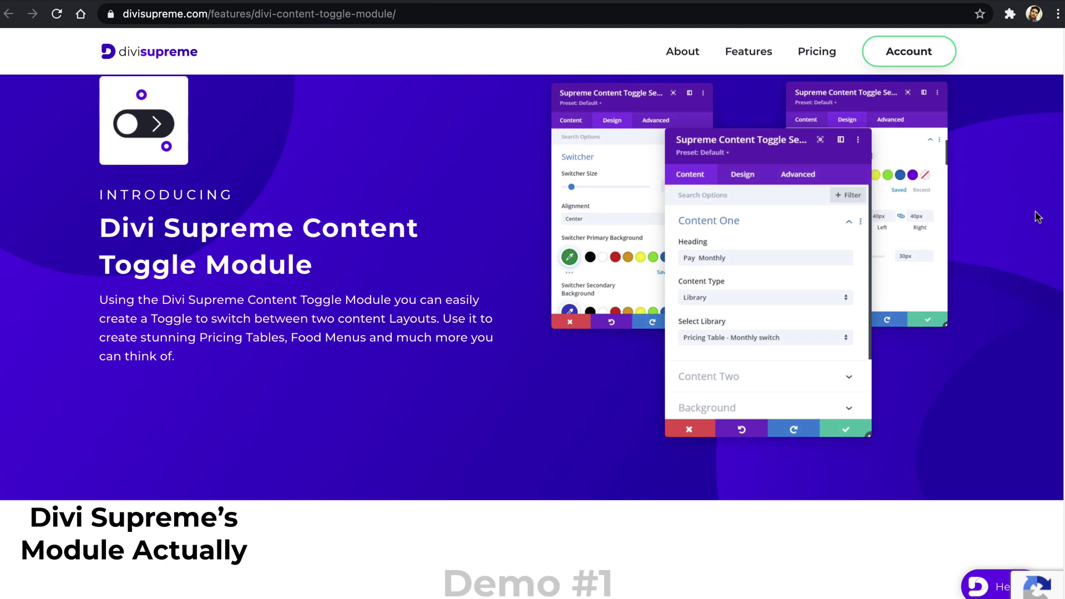
{"action": "scroll", "coordinate": [1037, 217], "scroll_direction": "down", "scroll_amount": 8}
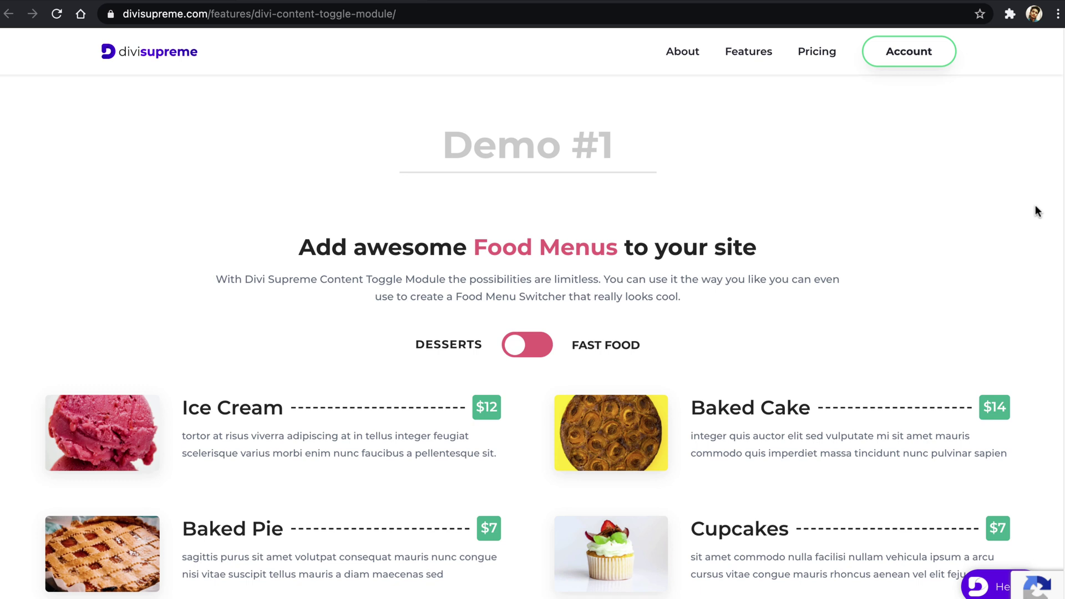
{"action": "scroll", "coordinate": [1035, 207], "scroll_direction": "down", "scroll_amount": 3}
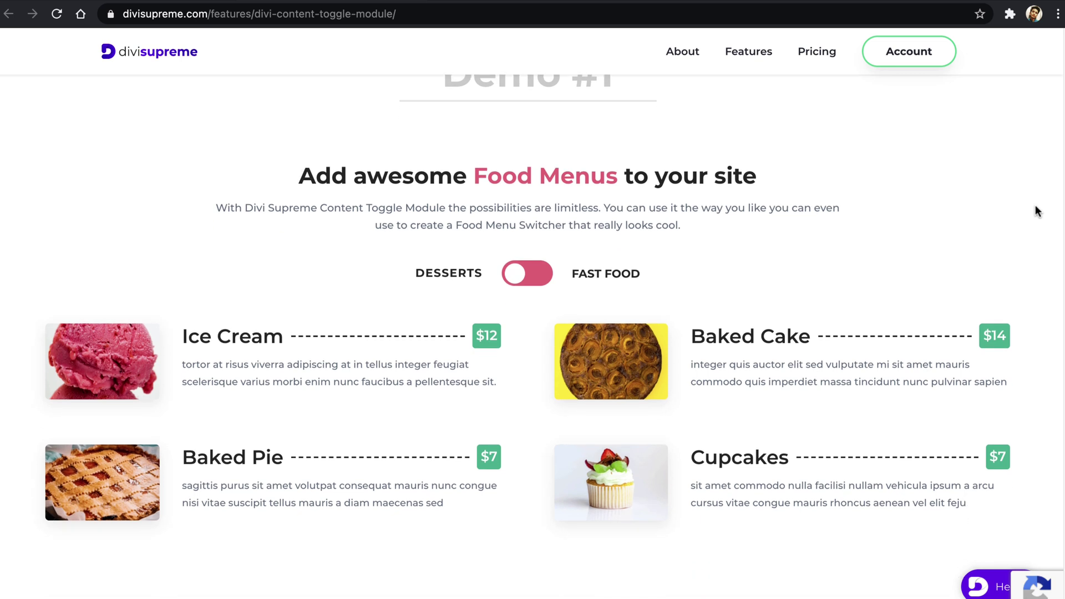
{"action": "scroll", "coordinate": [1036, 206], "scroll_direction": "up", "scroll_amount": 3}
{"action": "scroll", "coordinate": [1035, 204], "scroll_direction": "up", "scroll_amount": 3}
{"action": "scroll", "coordinate": [1035, 205], "scroll_direction": "down", "scroll_amount": 6}
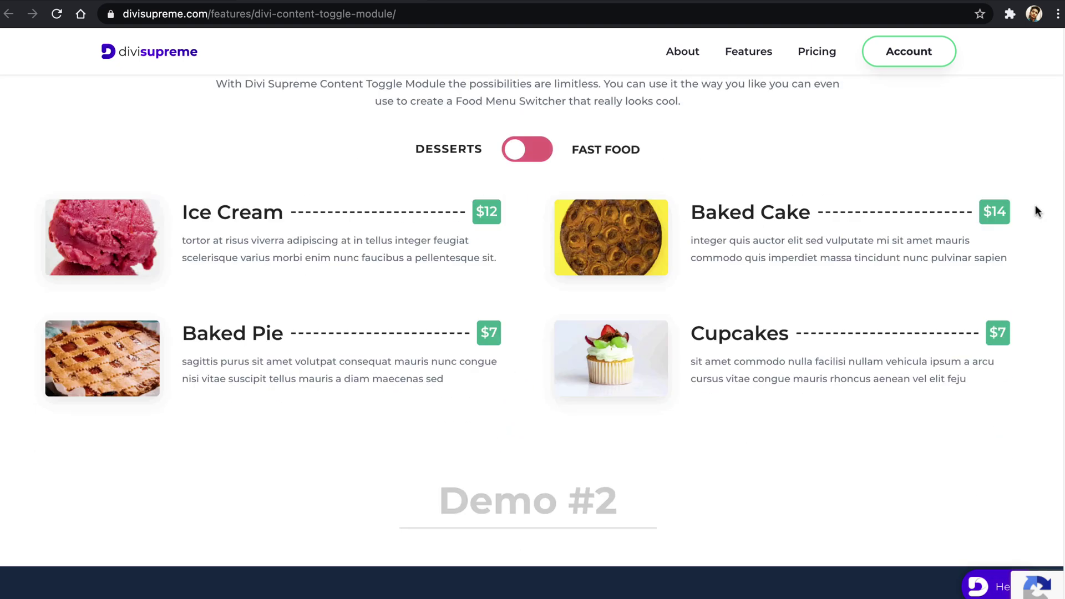
{"action": "scroll", "coordinate": [1035, 204], "scroll_direction": "up", "scroll_amount": 1}
{"action": "left_click", "coordinate": [521, 211]}
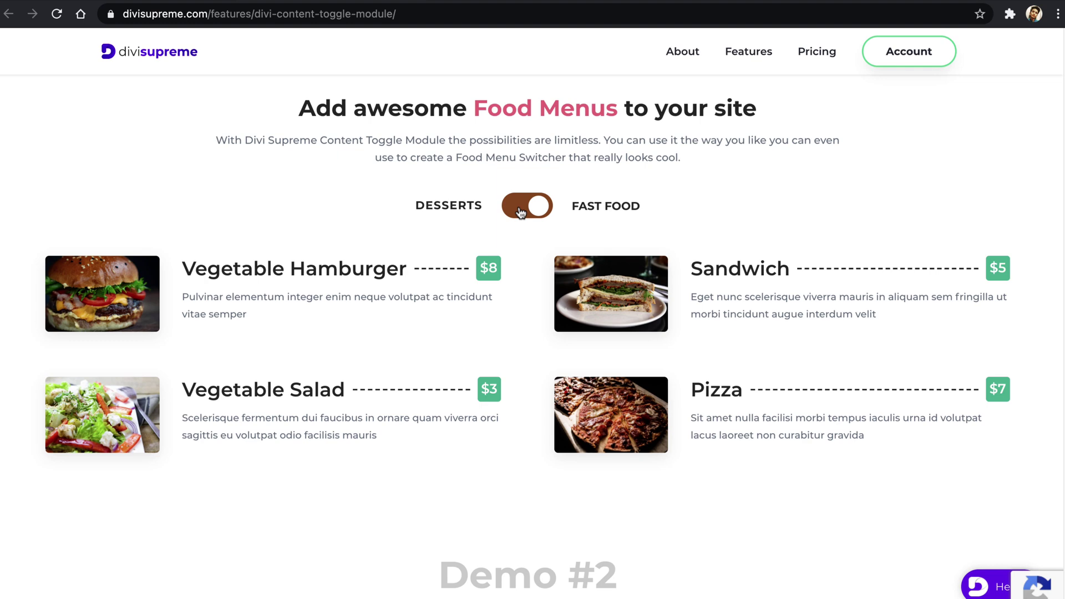
{"action": "left_click", "coordinate": [521, 210]}
{"action": "left_click", "coordinate": [521, 211]}
- Toggle the pricing tables to Yearly and back to Monthly, then switch the form to Get a Quote
{"action": "scroll", "coordinate": [504, 240], "scroll_direction": "down", "scroll_amount": 5}
{"action": "scroll", "coordinate": [504, 241], "scroll_direction": "down", "scroll_amount": 7}
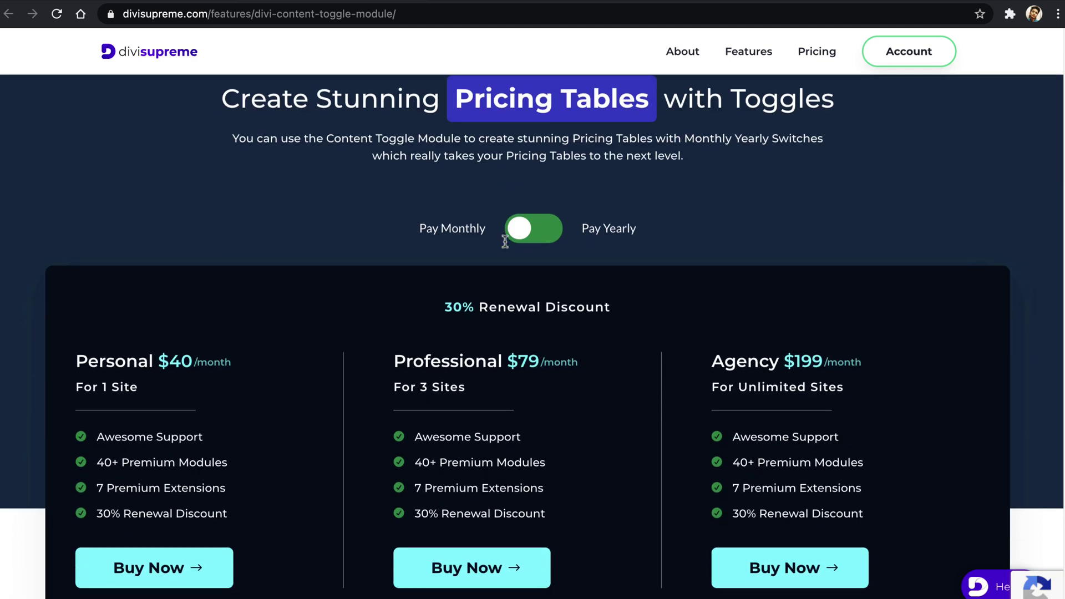
{"action": "left_click", "coordinate": [525, 237]}
{"action": "left_click", "coordinate": [526, 236]}
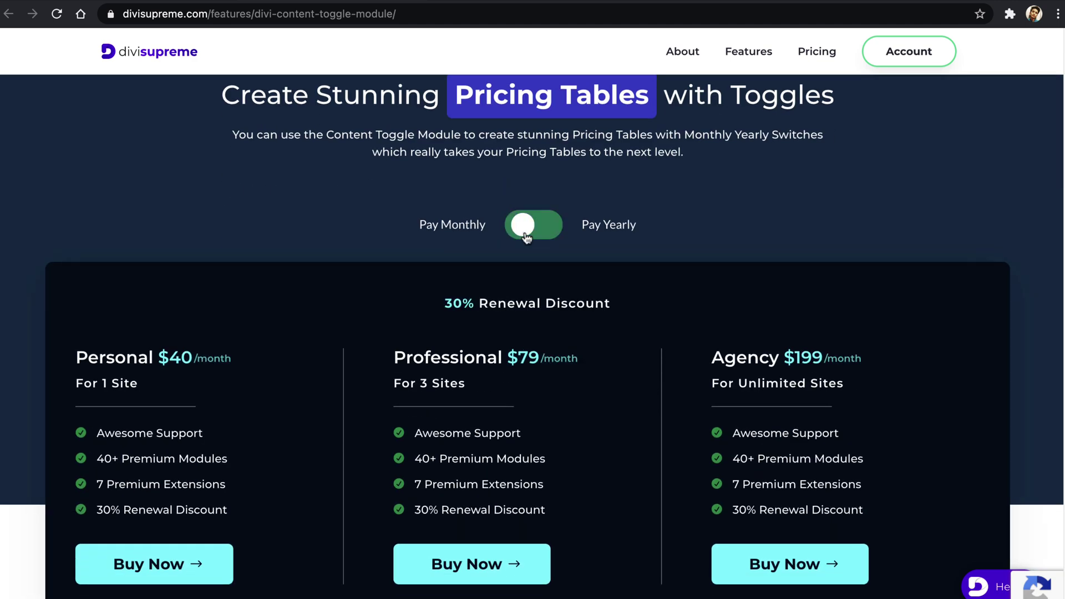
{"action": "scroll", "coordinate": [526, 237], "scroll_direction": "down", "scroll_amount": 10}
{"action": "left_click", "coordinate": [537, 222]}
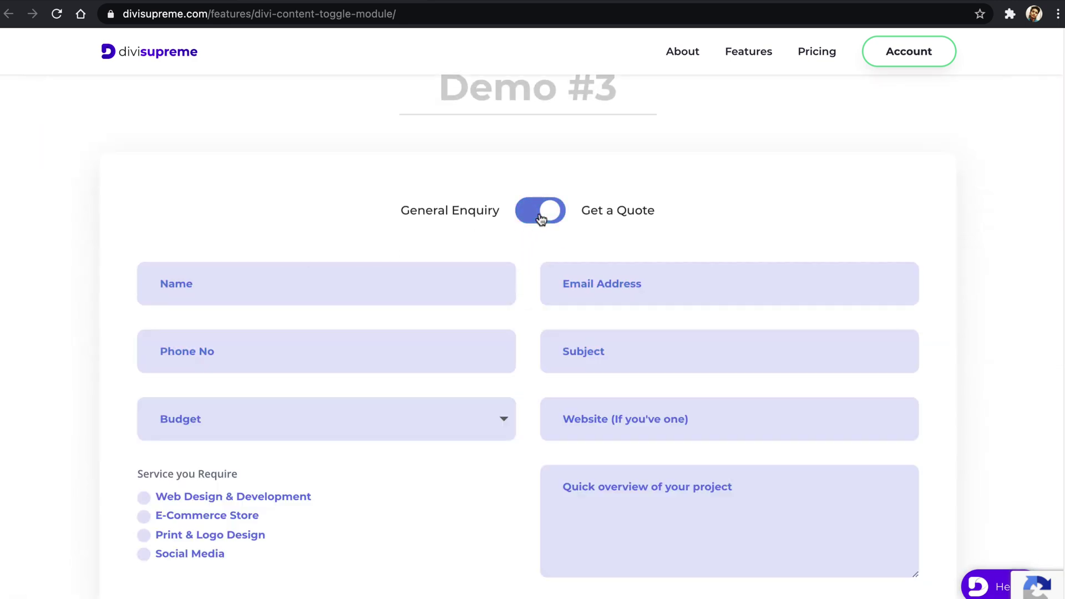
- Flip the feature card between Divi Popups and Scheduled Element, ending on Scheduled Element
{"action": "scroll", "coordinate": [538, 218], "scroll_direction": "down", "scroll_amount": 15}
{"action": "scroll", "coordinate": [538, 212], "scroll_direction": "up", "scroll_amount": 2}
{"action": "left_click", "coordinate": [291, 116]}
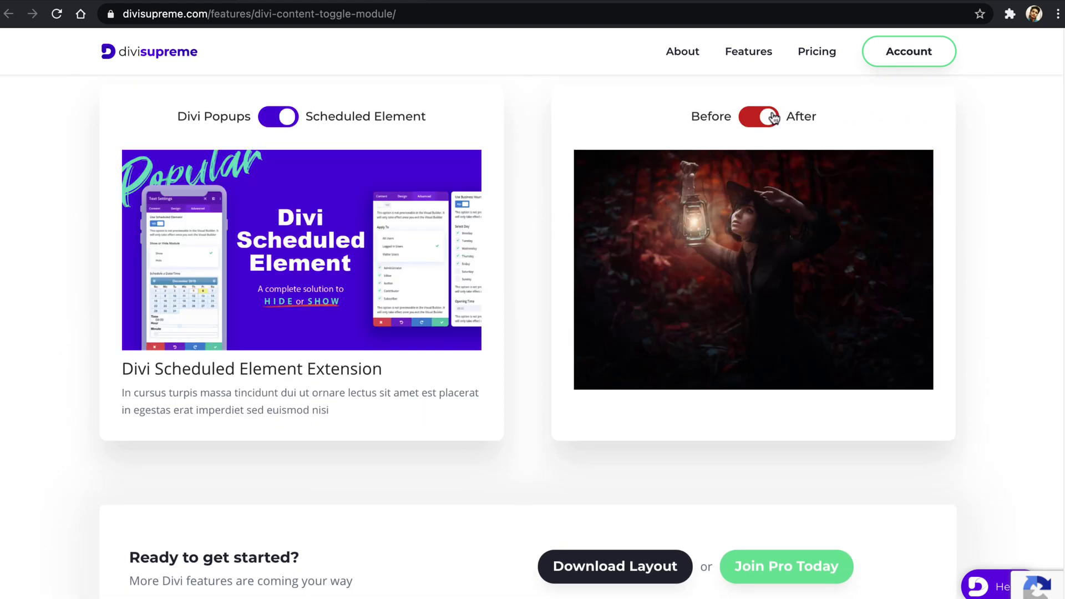
{"action": "left_click", "coordinate": [288, 116]}
{"action": "left_click", "coordinate": [288, 117]}
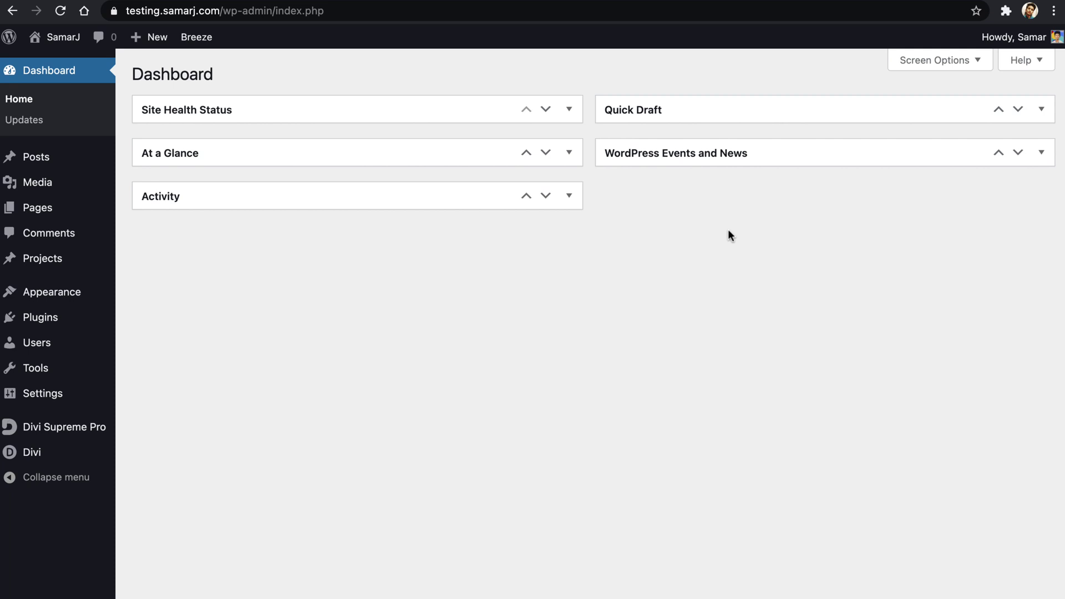
- Go to Divi Library from the Divi admin menu flyout
{"action": "mouse_move", "coordinate": [55, 463]}
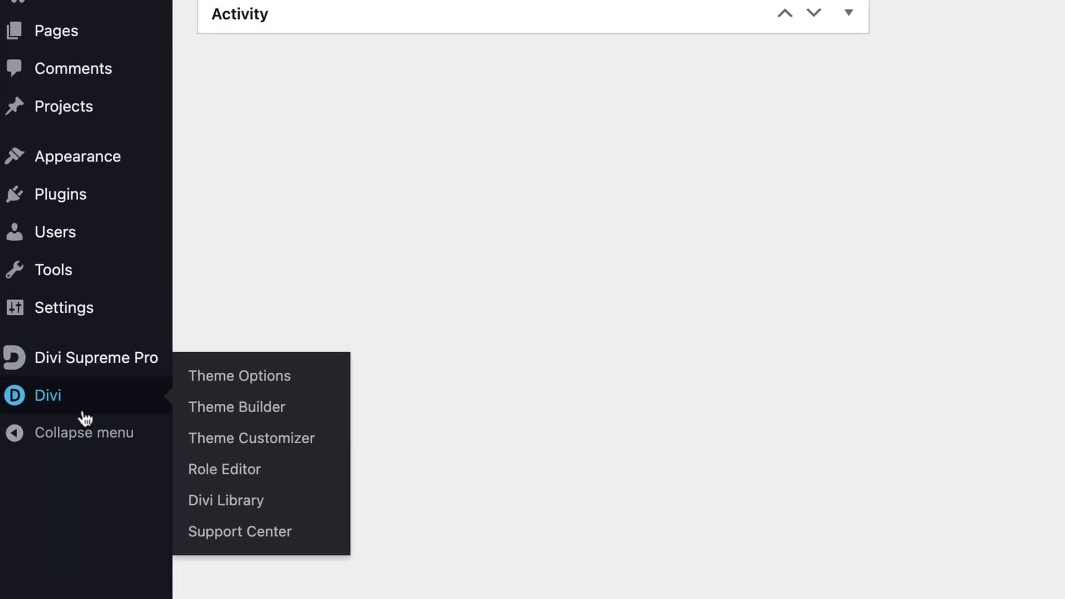
{"action": "left_click", "coordinate": [278, 511]}
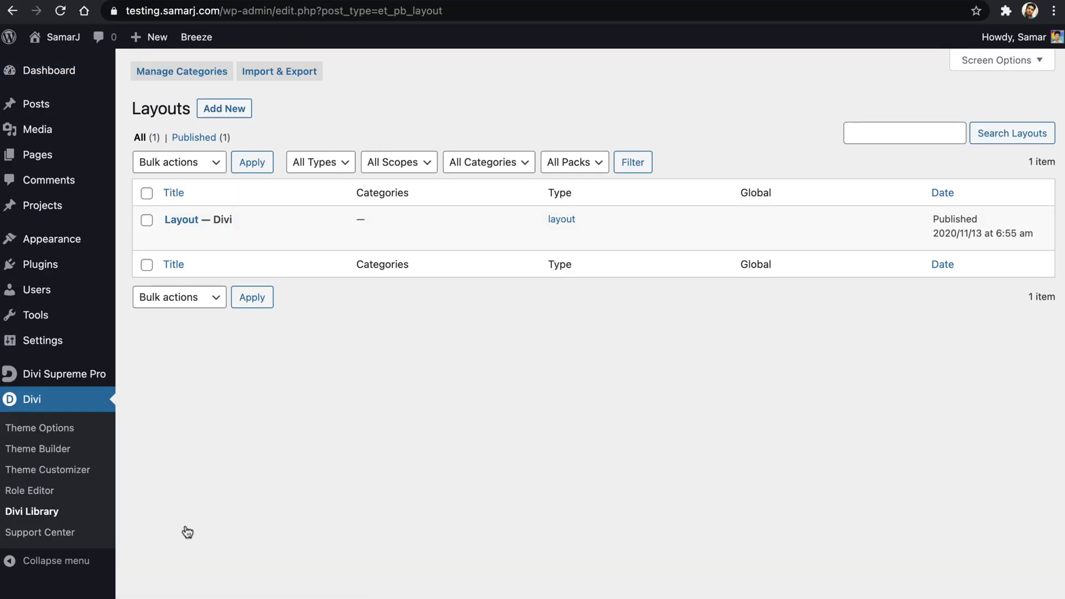
- Add a new library layout named 'Monthly Toggle' with Layout Type set to Layout
{"action": "left_click", "coordinate": [249, 112]}
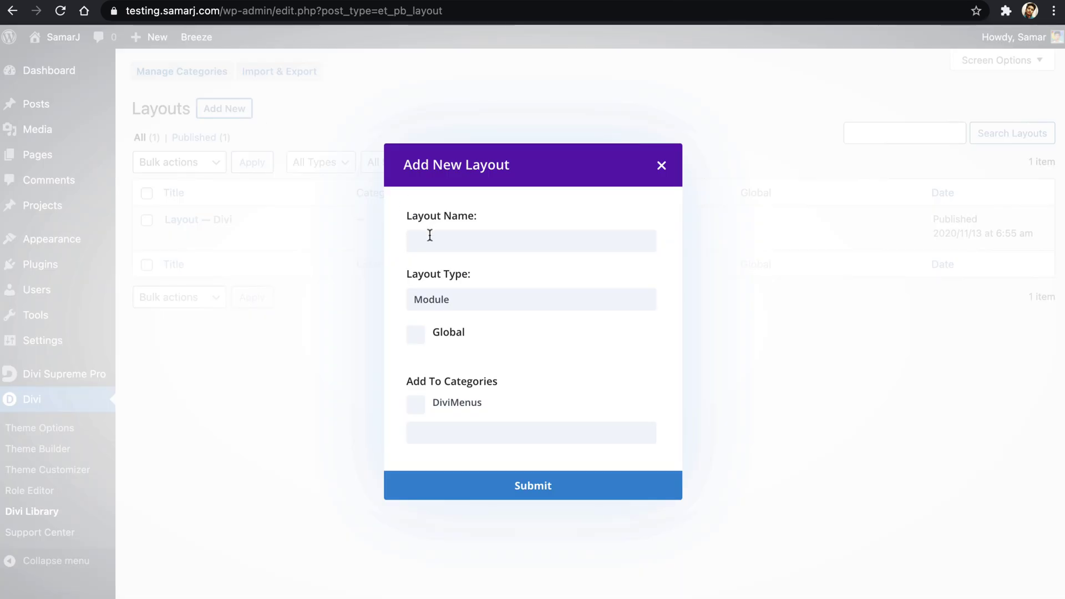
{"action": "left_click", "coordinate": [430, 235]}
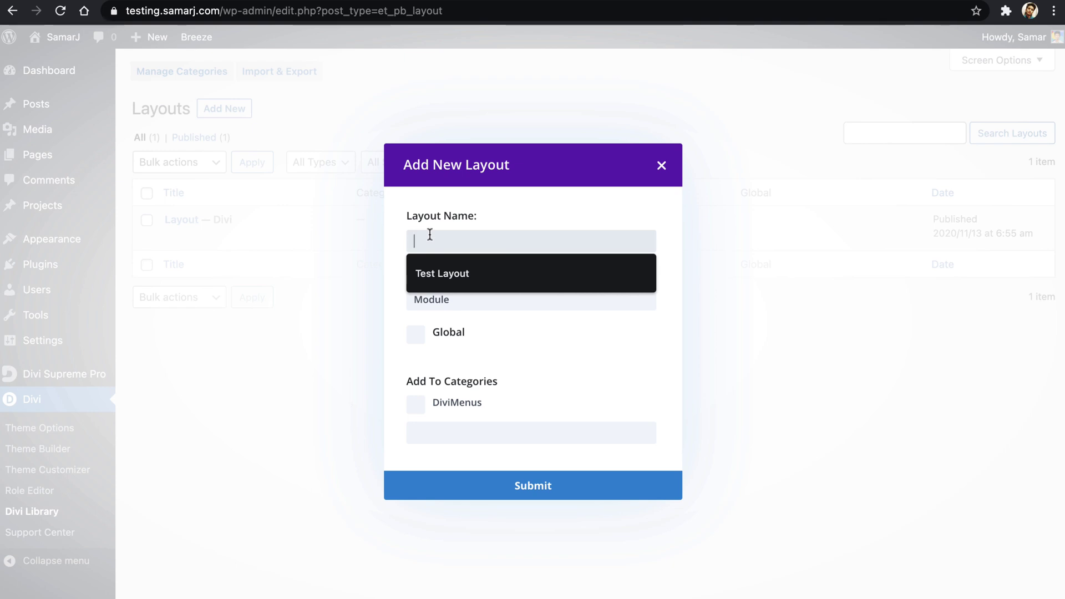
{"action": "type", "text": "Monthly "}
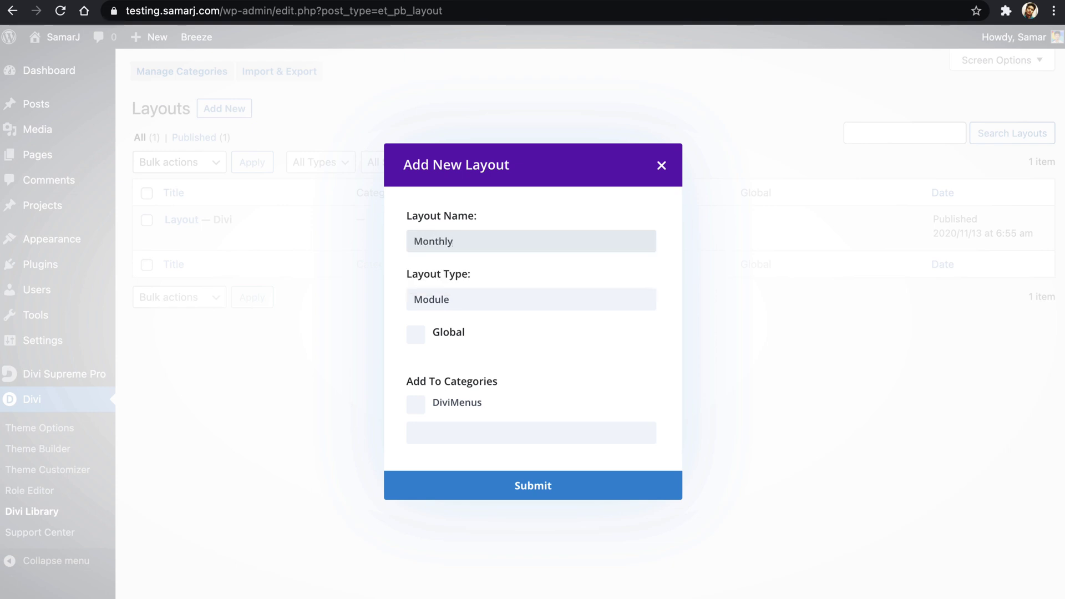
{"action": "type", "text": "Toggle"}
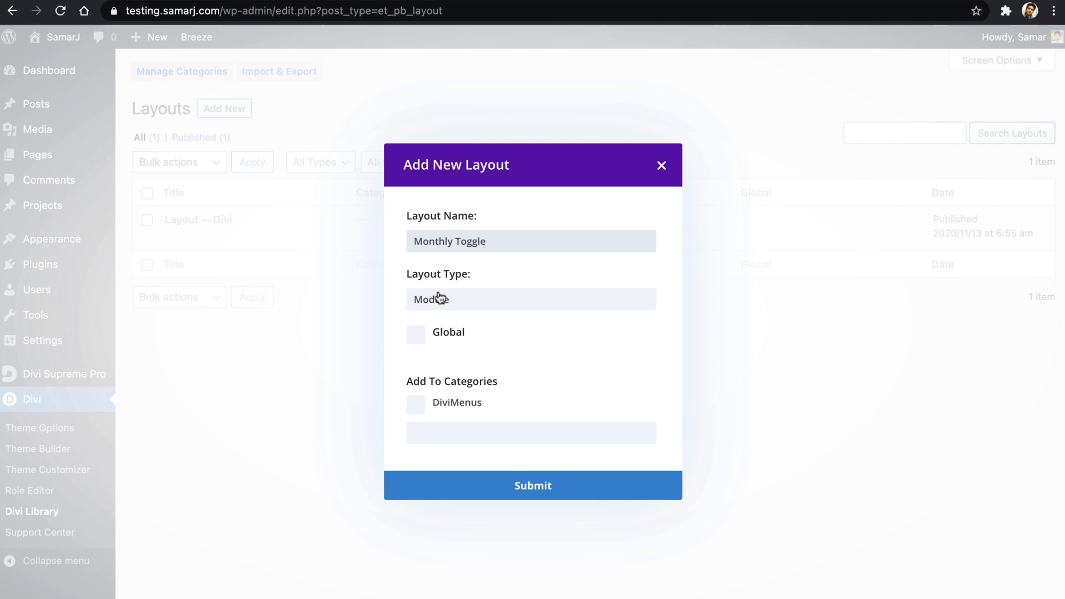
{"action": "left_click", "coordinate": [437, 298]}
{"action": "left_click", "coordinate": [446, 398]}
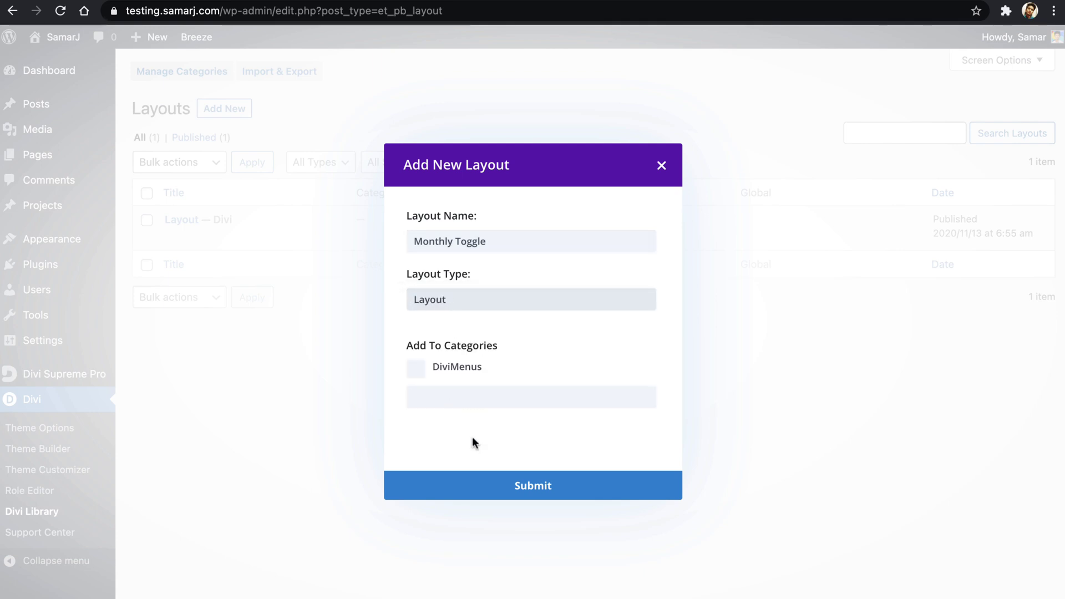
{"action": "left_click", "coordinate": [475, 491]}
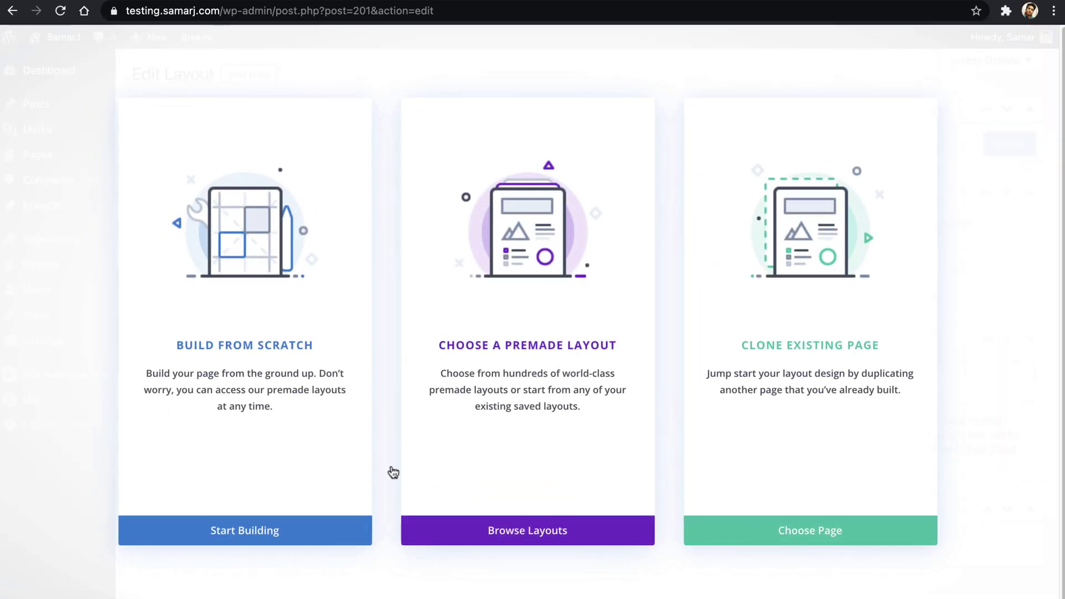
- Build from scratch, search premade layouts for 'pricing', and use the LMS Pricing Page layout
{"action": "left_click", "coordinate": [310, 426]}
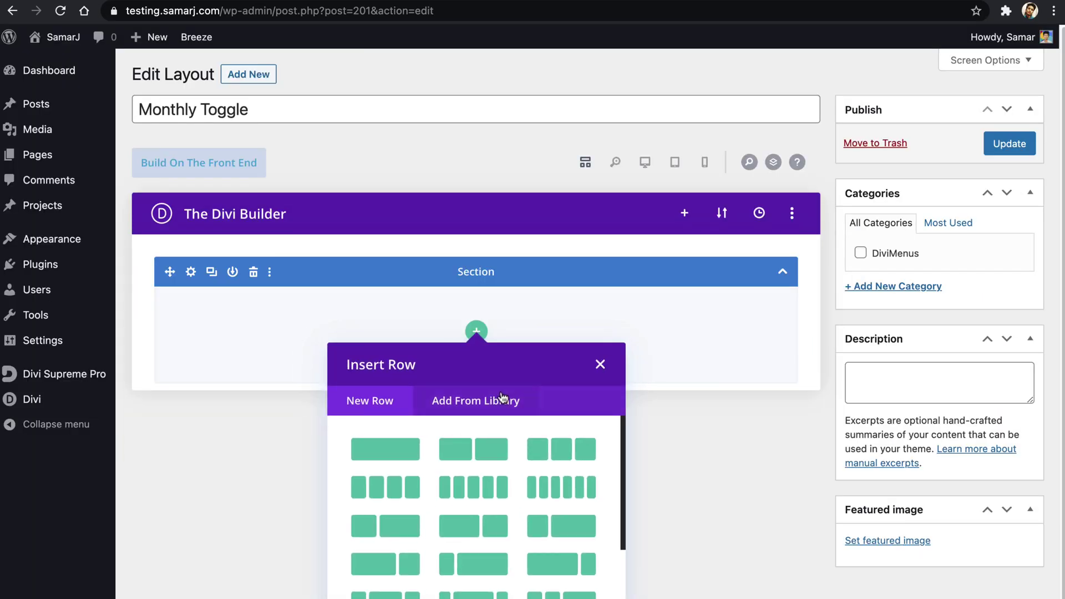
{"action": "left_click", "coordinate": [600, 365]}
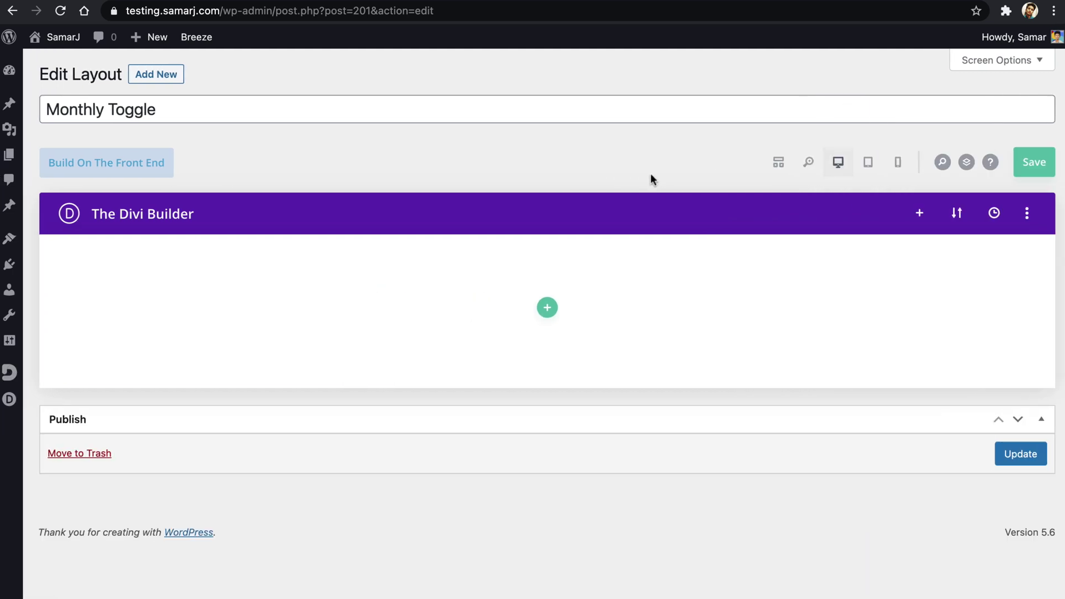
{"action": "left_click", "coordinate": [909, 216]}
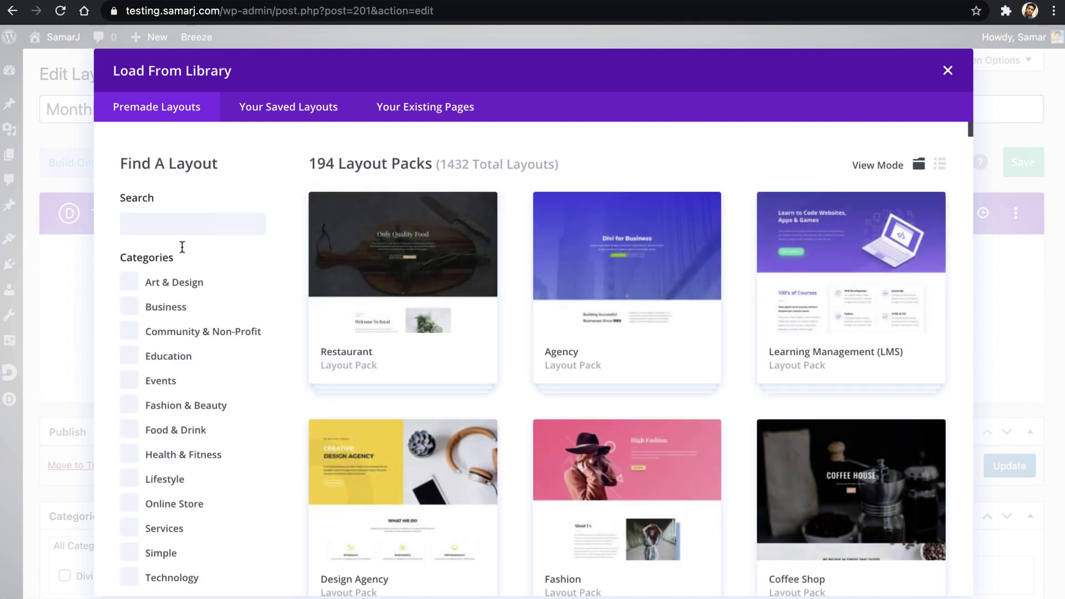
{"action": "left_click", "coordinate": [182, 224]}
{"action": "type", "text": "pricing"}
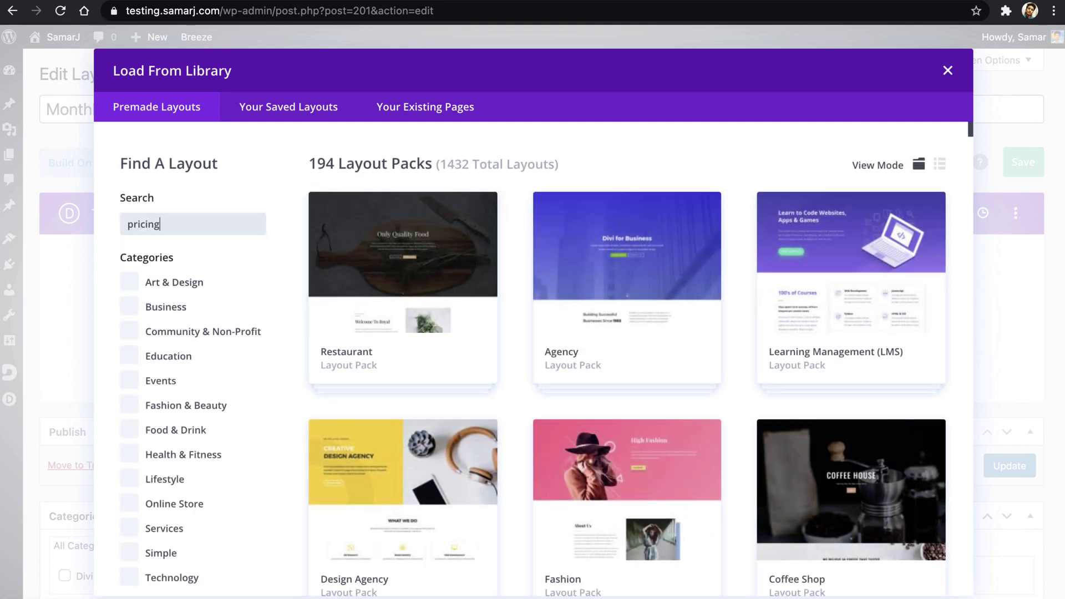
{"action": "left_click", "coordinate": [468, 241]}
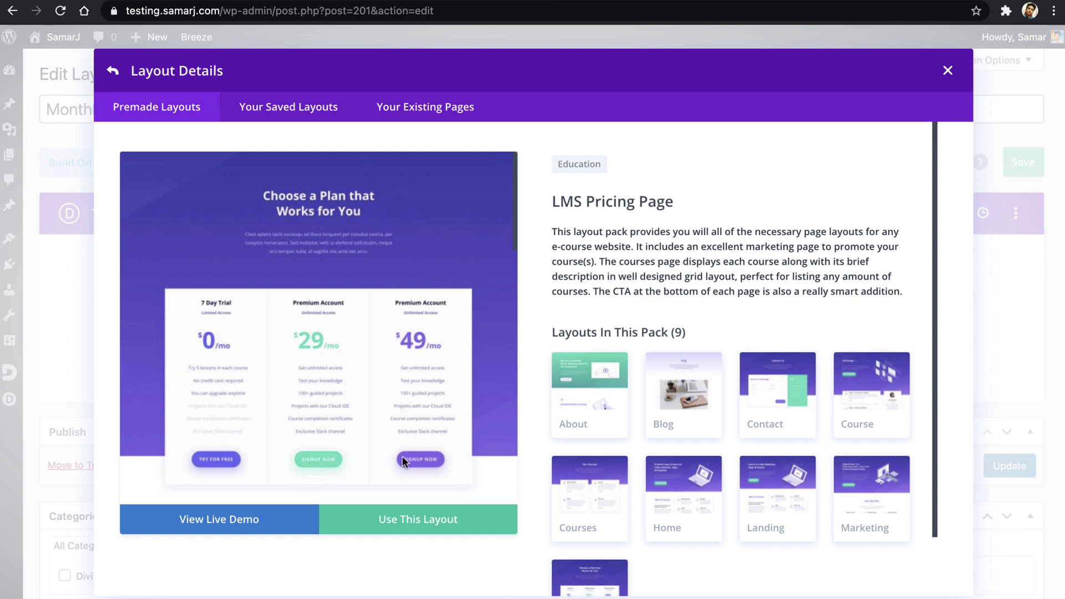
{"action": "left_click", "coordinate": [371, 521]}
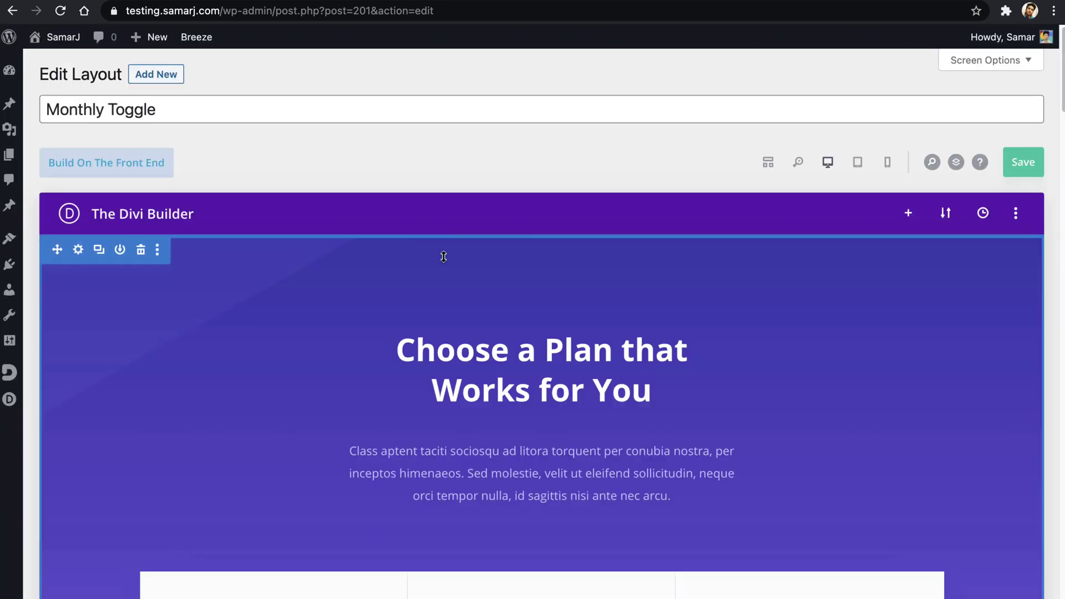
- Delete the Choose a Plan heading row and the four sections below the pricing tables
{"action": "left_click", "coordinate": [263, 326]}
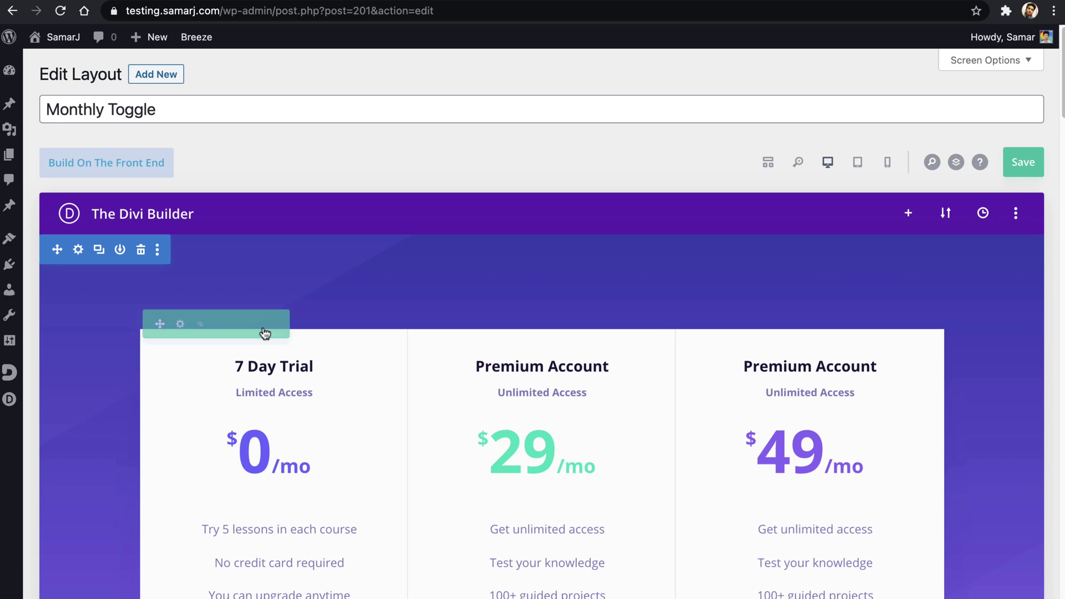
{"action": "scroll", "coordinate": [86, 433], "scroll_direction": "down", "scroll_amount": 7}
{"action": "scroll", "coordinate": [86, 434], "scroll_direction": "down", "scroll_amount": 1}
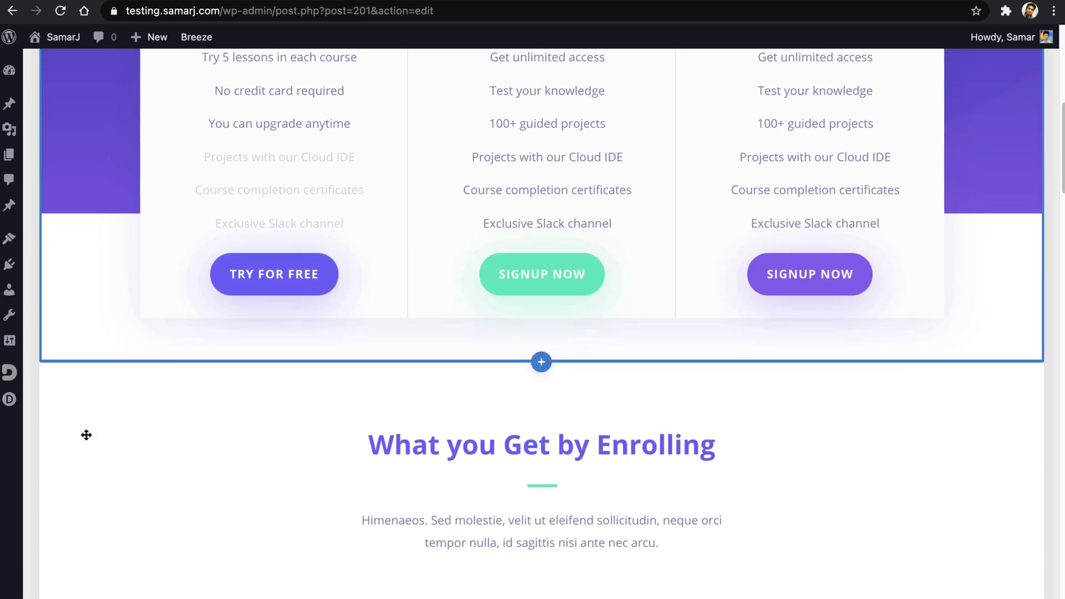
{"action": "left_click", "coordinate": [142, 378]}
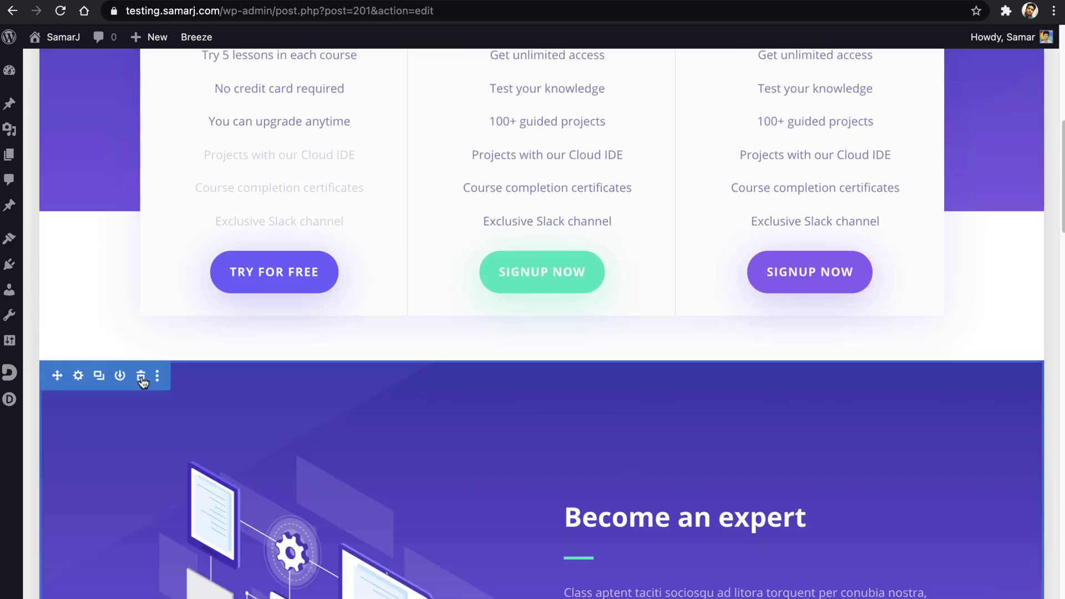
{"action": "left_click", "coordinate": [141, 378]}
{"action": "left_click", "coordinate": [141, 378]}
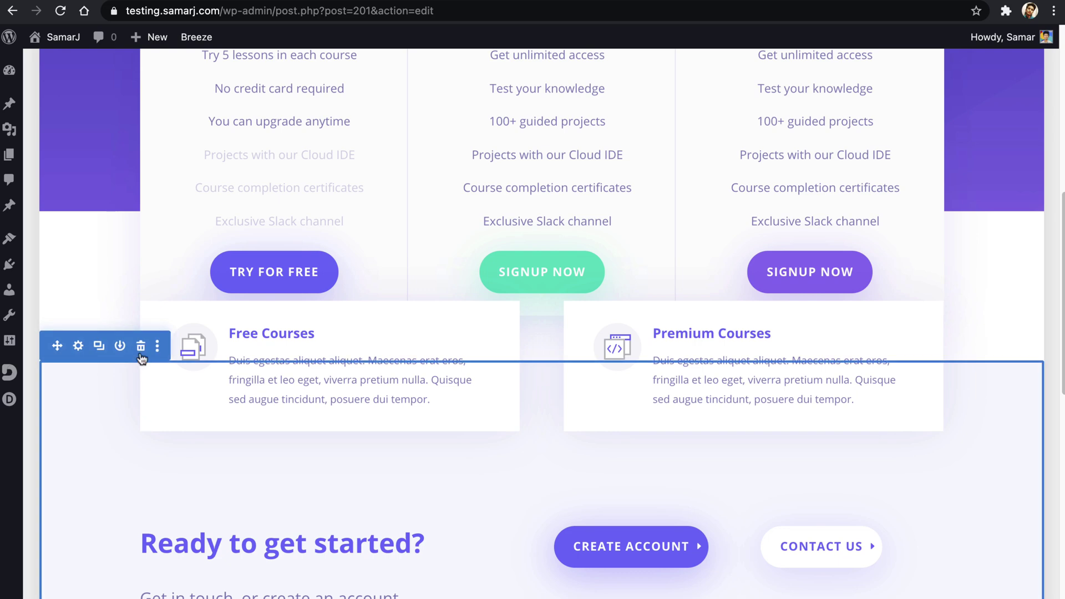
{"action": "left_click", "coordinate": [141, 346]}
{"action": "scroll", "coordinate": [141, 354], "scroll_direction": "up", "scroll_amount": 5}
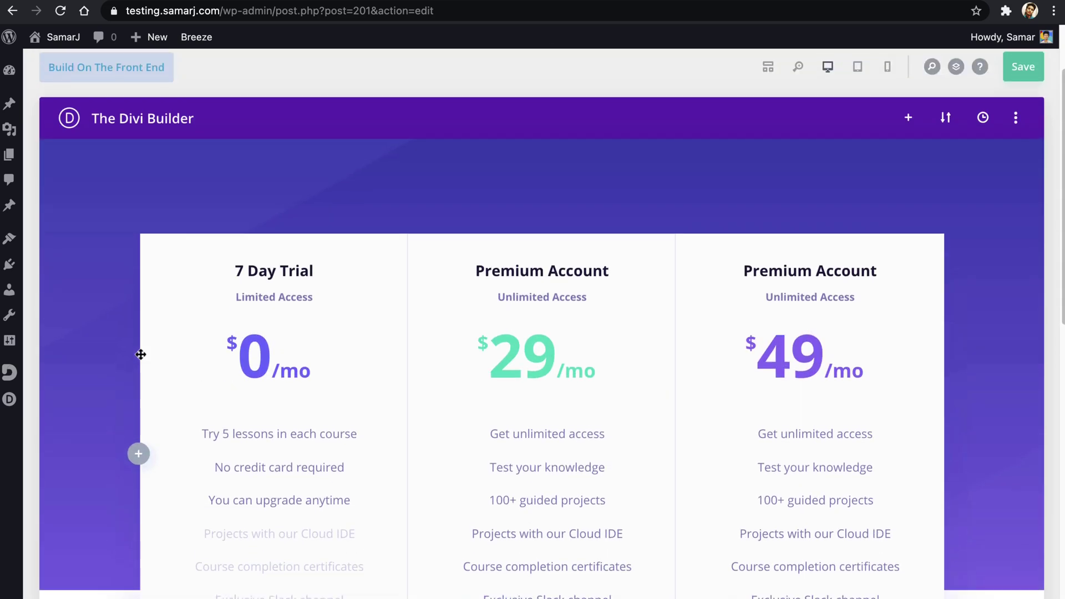
- Reset the section's purple gradient background to plain white
{"action": "left_click", "coordinate": [78, 148]}
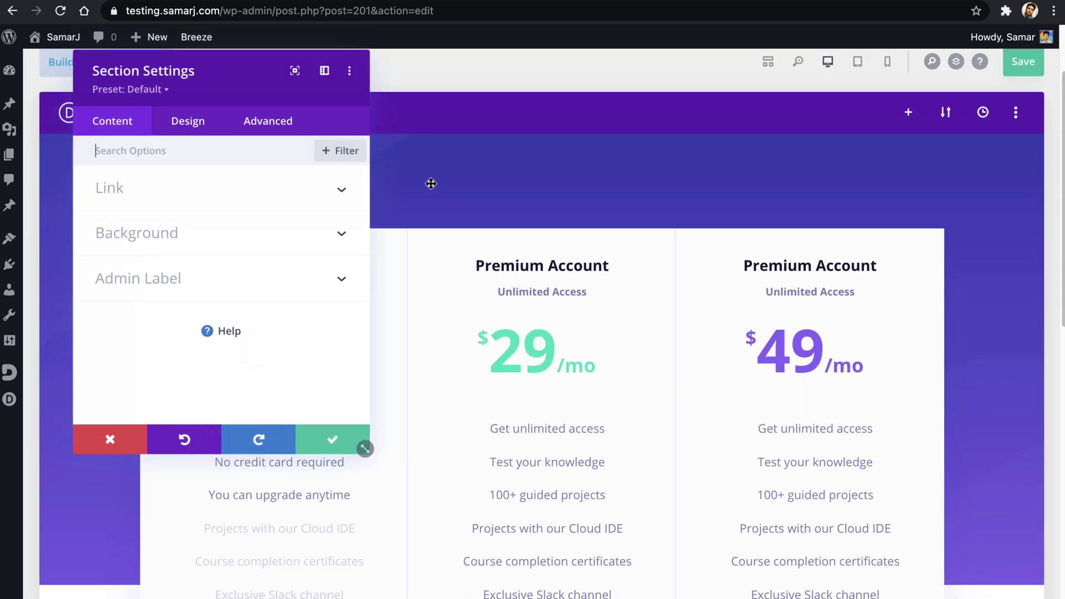
{"action": "left_click", "coordinate": [176, 248]}
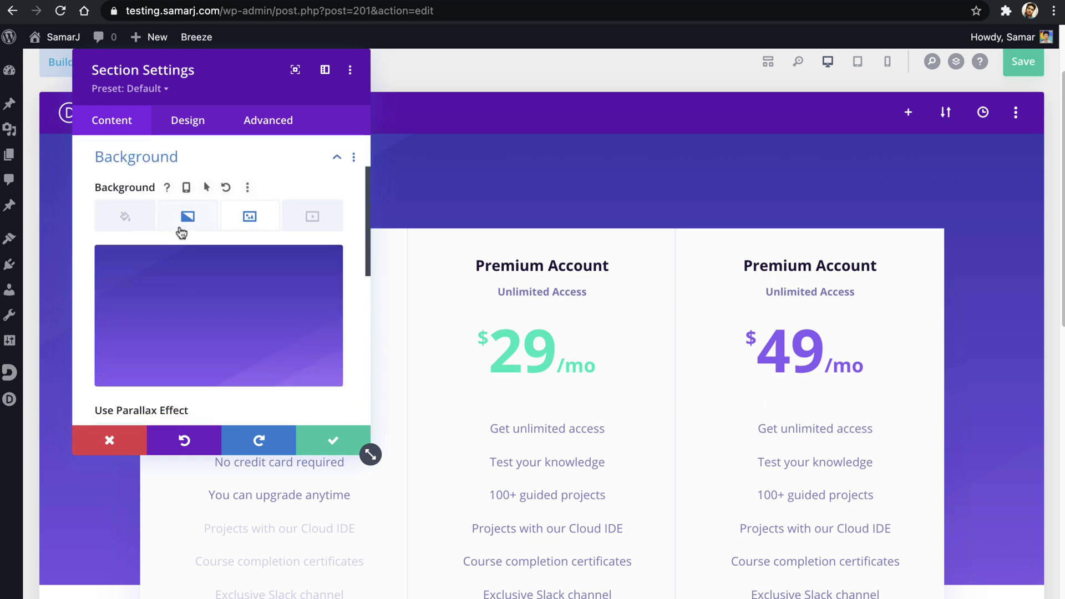
{"action": "right_click", "coordinate": [157, 144]}
{"action": "left_click", "coordinate": [139, 185]}
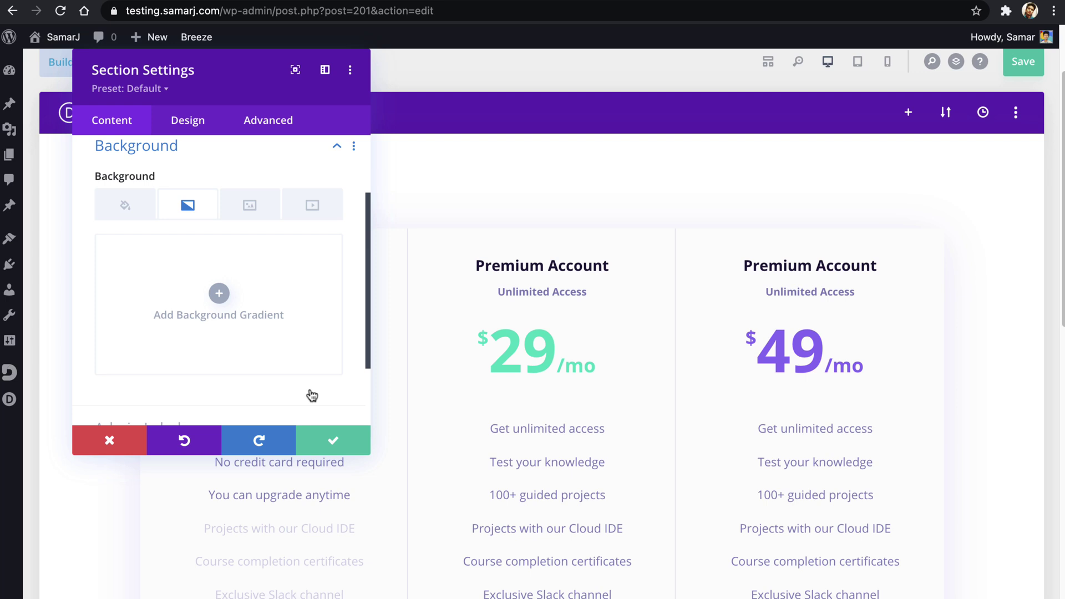
{"action": "left_click", "coordinate": [317, 433]}
{"action": "scroll", "coordinate": [515, 396], "scroll_direction": "down", "scroll_amount": 3}
{"action": "scroll", "coordinate": [514, 396], "scroll_direction": "up", "scroll_amount": 3}
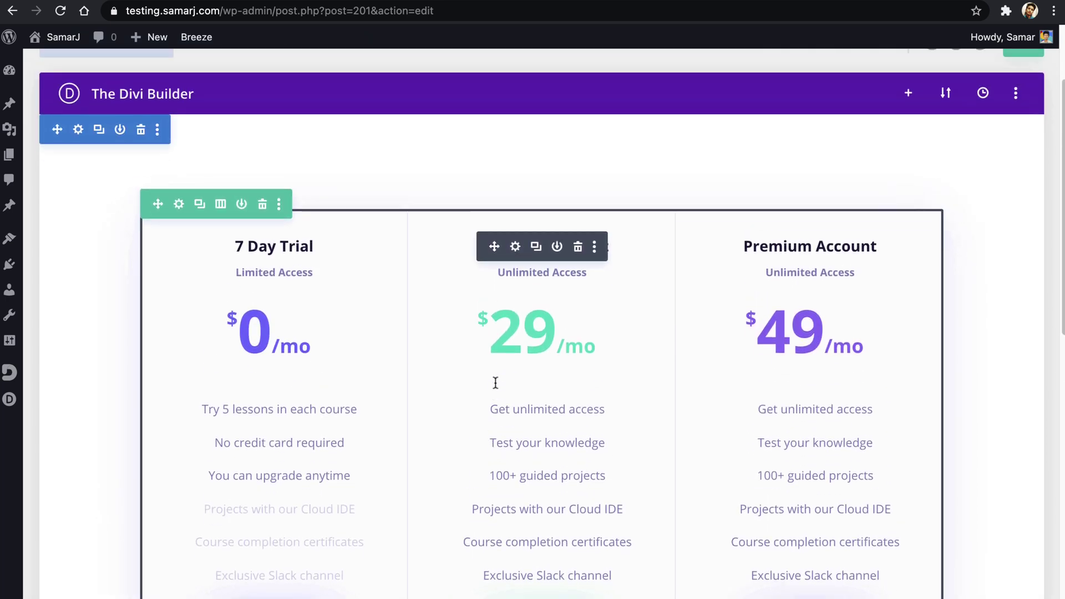
- Set the pricing row's width and max width to 100% under Design > Sizing
{"action": "left_click", "coordinate": [184, 208]}
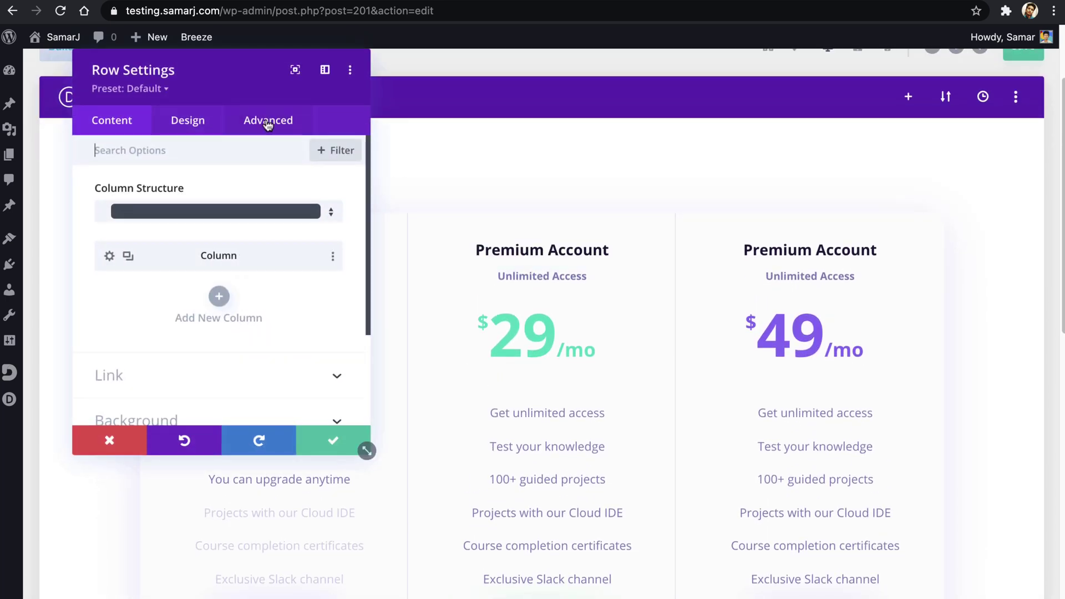
{"action": "left_click", "coordinate": [203, 123]}
{"action": "left_click", "coordinate": [164, 187]}
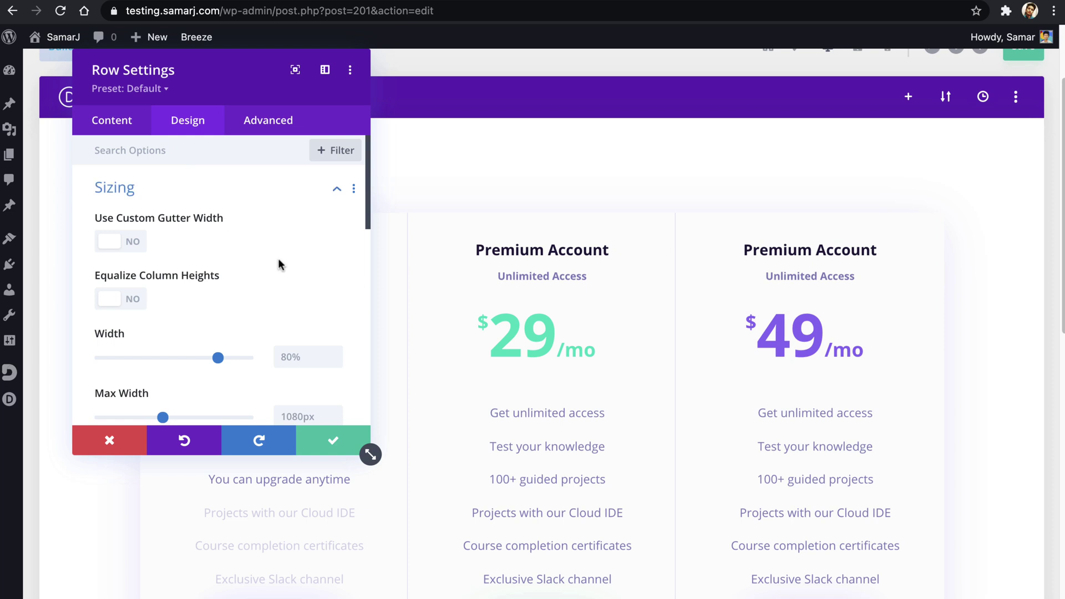
{"action": "left_click", "coordinate": [302, 359]}
{"action": "type", "text": "100%"}
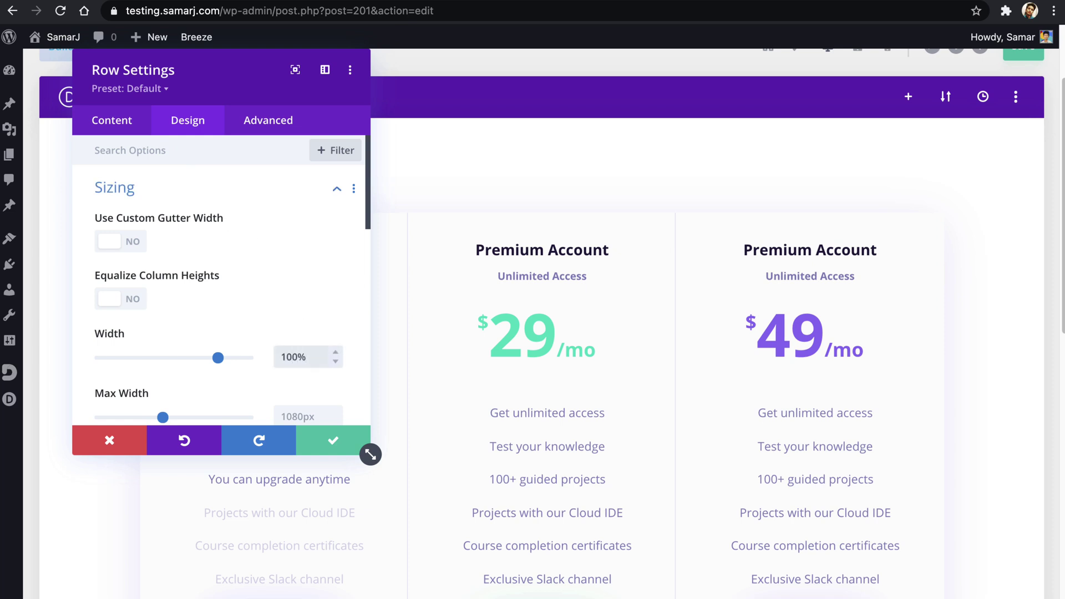
{"action": "key", "text": "Tab"}
{"action": "type", "text": "19"}
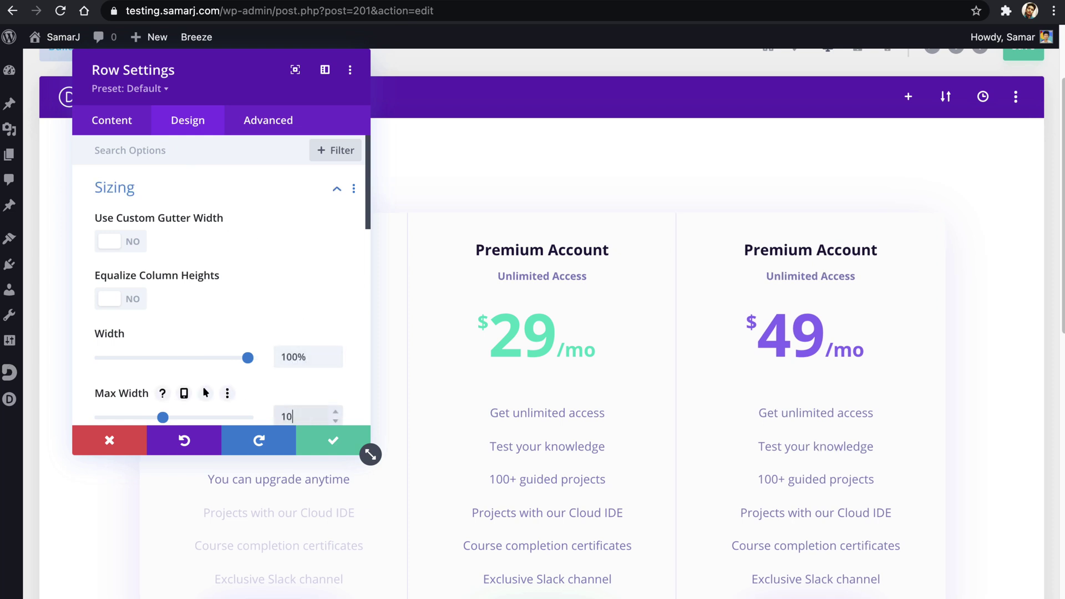
{"action": "type", "text": "0%"}
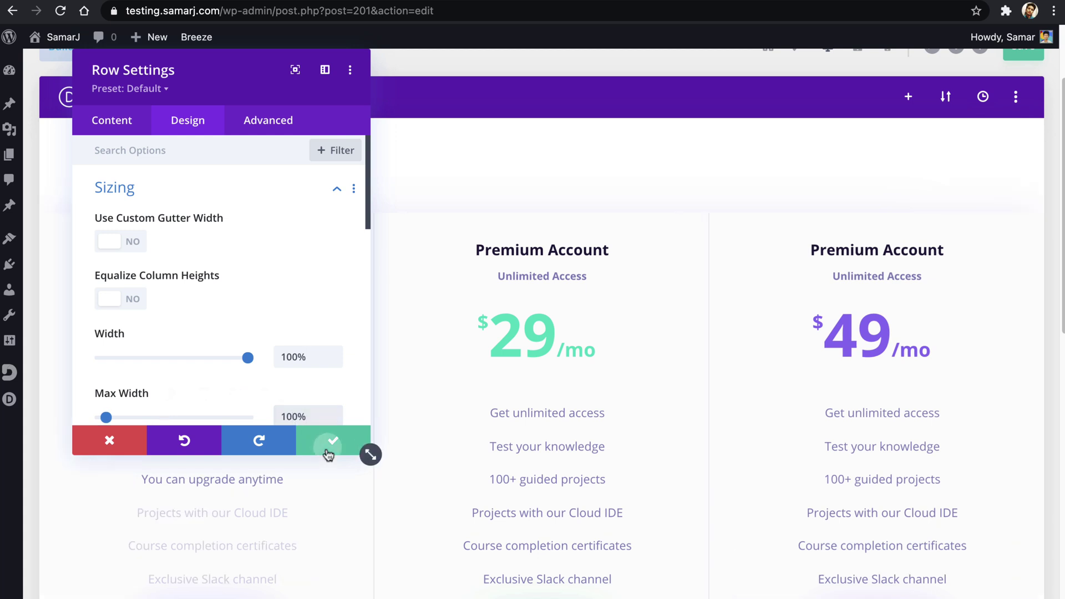
{"action": "left_click", "coordinate": [332, 441]}
- Set the section's top and bottom padding to 0px
{"action": "left_click", "coordinate": [79, 136]}
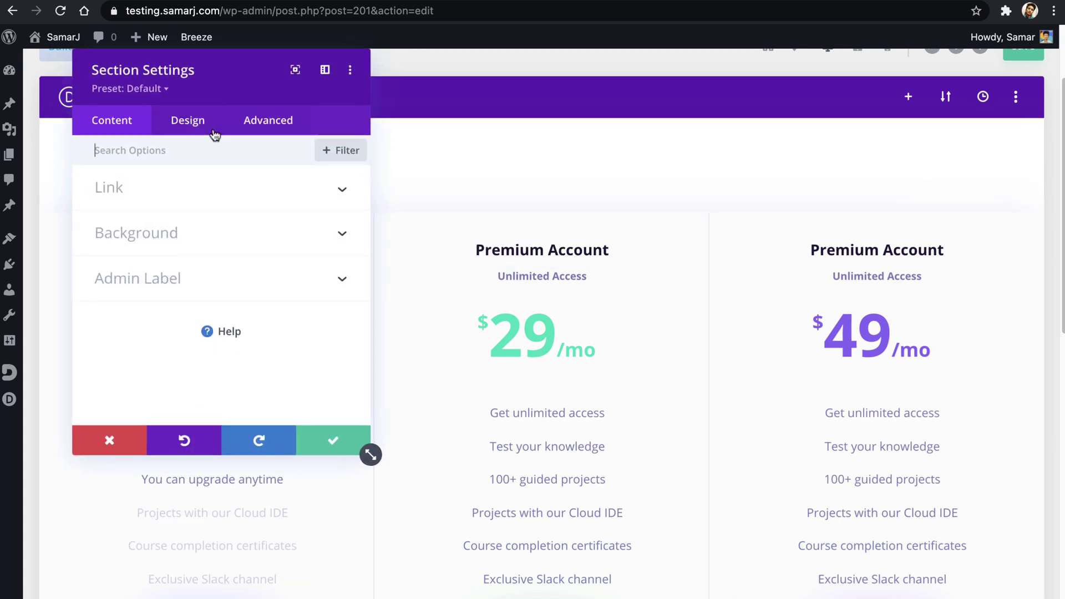
{"action": "left_click", "coordinate": [188, 122]}
{"action": "left_click", "coordinate": [127, 323]}
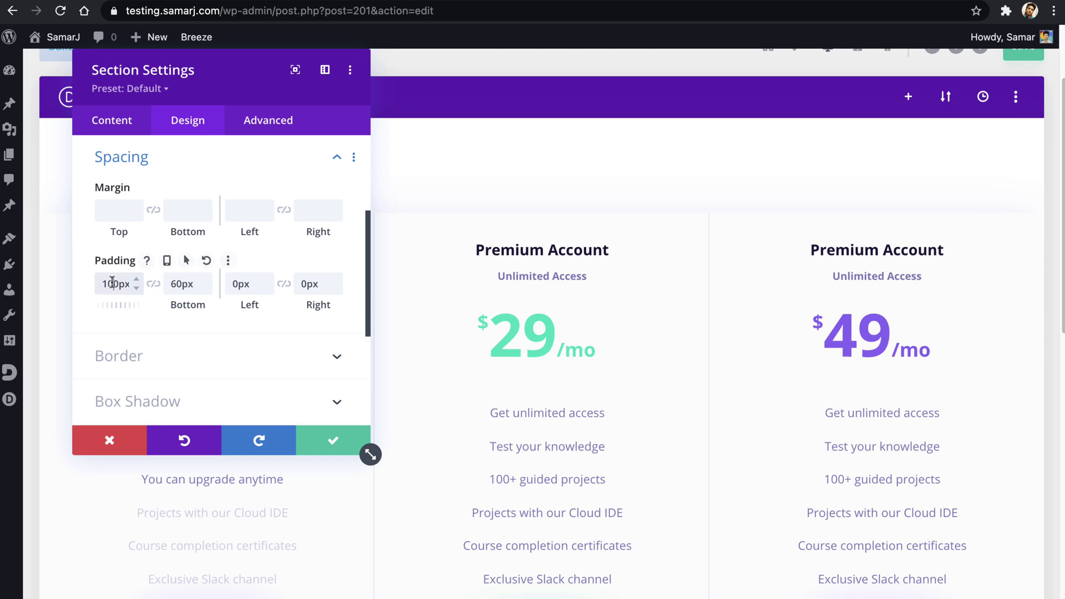
{"action": "double_click", "coordinate": [111, 283]}
{"action": "type", "text": "0"}
{"action": "left_click", "coordinate": [153, 284]}
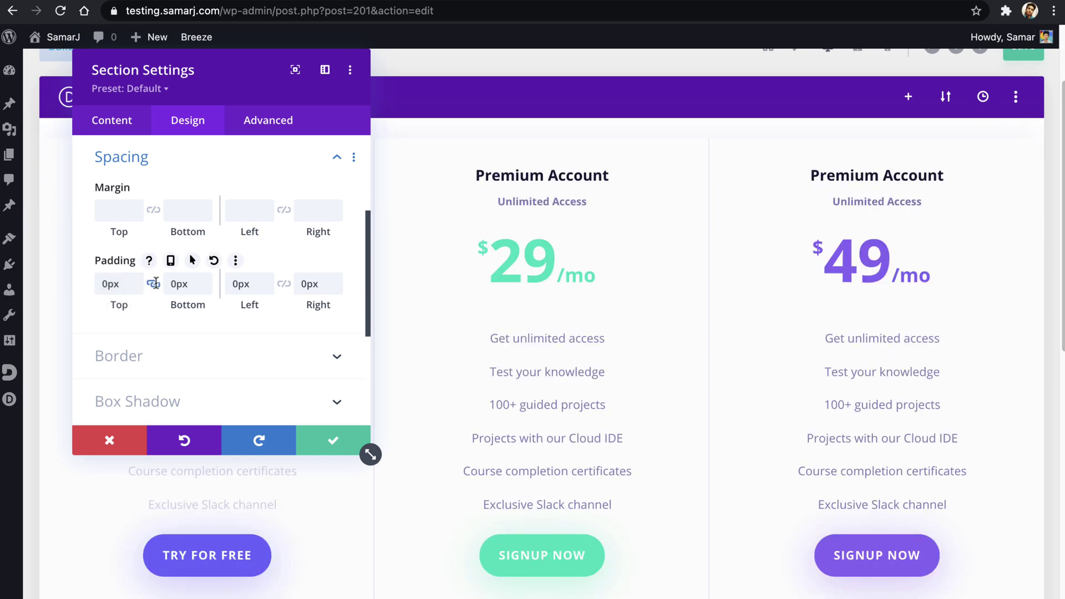
{"action": "left_click", "coordinate": [326, 444]}
{"action": "scroll", "coordinate": [323, 440], "scroll_direction": "down", "scroll_amount": 2}
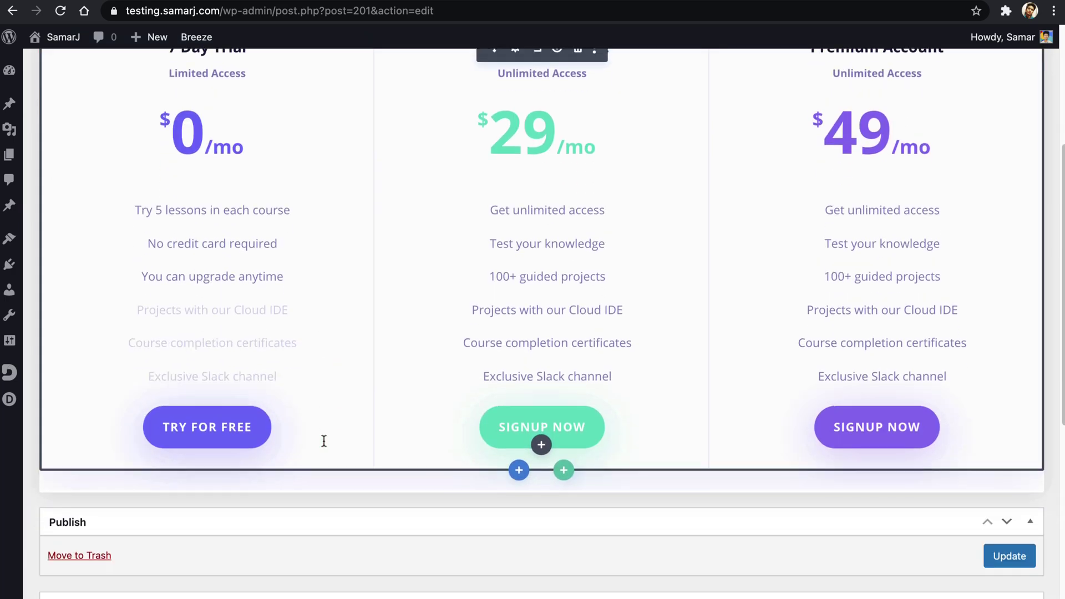
{"action": "scroll", "coordinate": [611, 274], "scroll_direction": "up", "scroll_amount": 5}
{"action": "scroll", "coordinate": [611, 274], "scroll_direction": "down", "scroll_amount": 2}
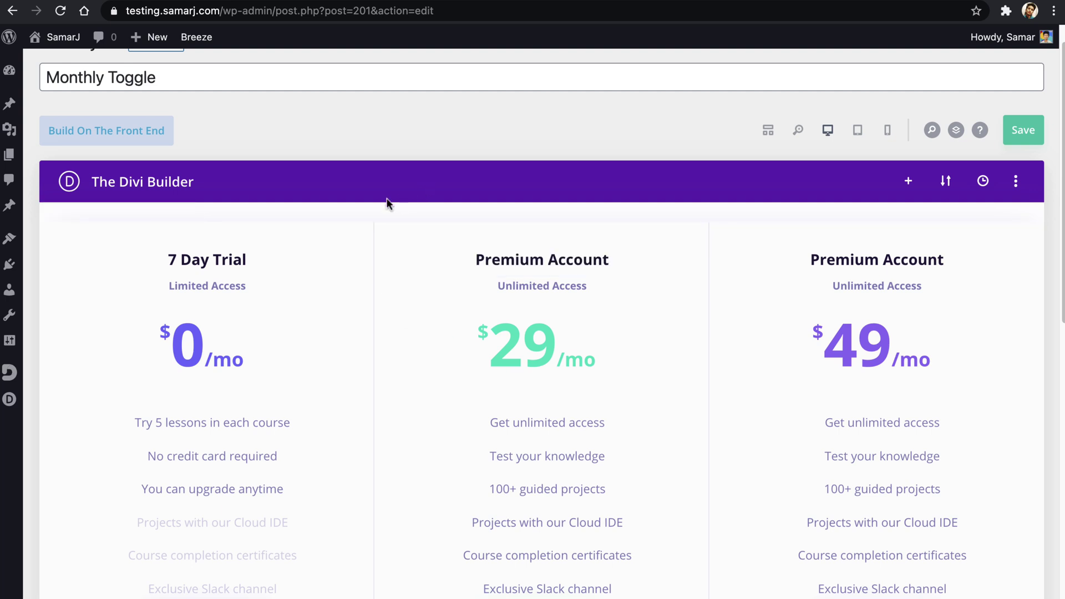
- Save the Monthly Toggle layout with Ctrl+S, then open Divi Library in a new browser tab
{"action": "key", "text": "ctrl+s"}
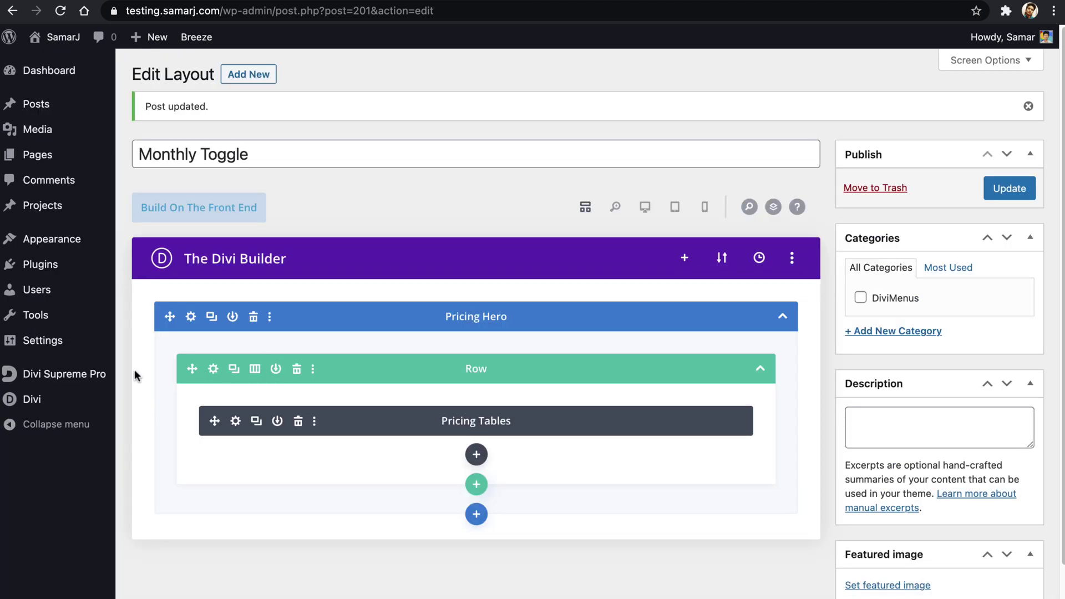
{"action": "mouse_move", "coordinate": [75, 397]}
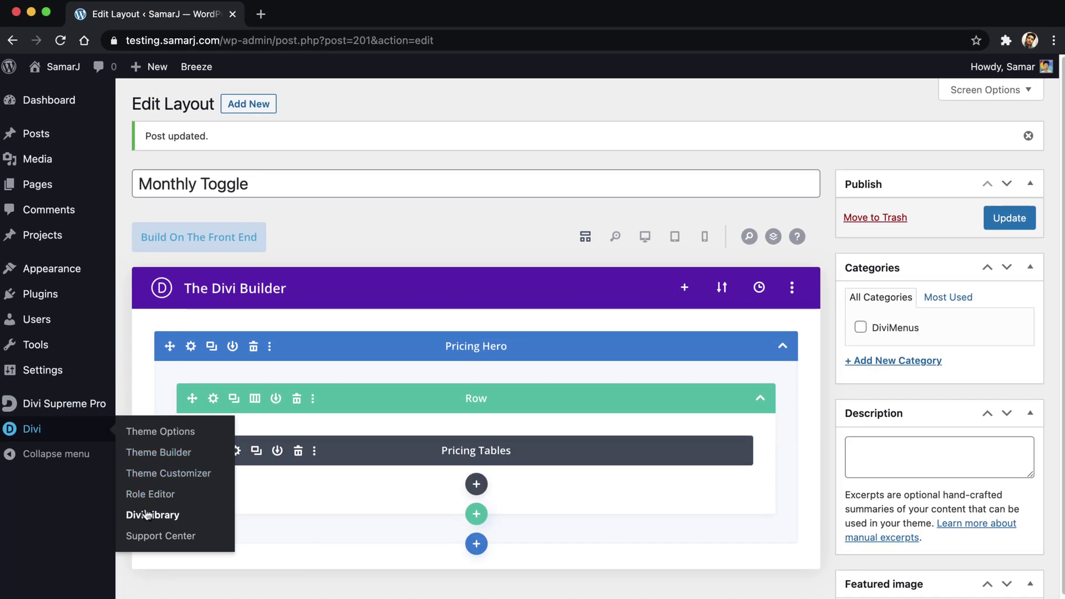
{"action": "left_click", "coordinate": [147, 516], "text": "super"}
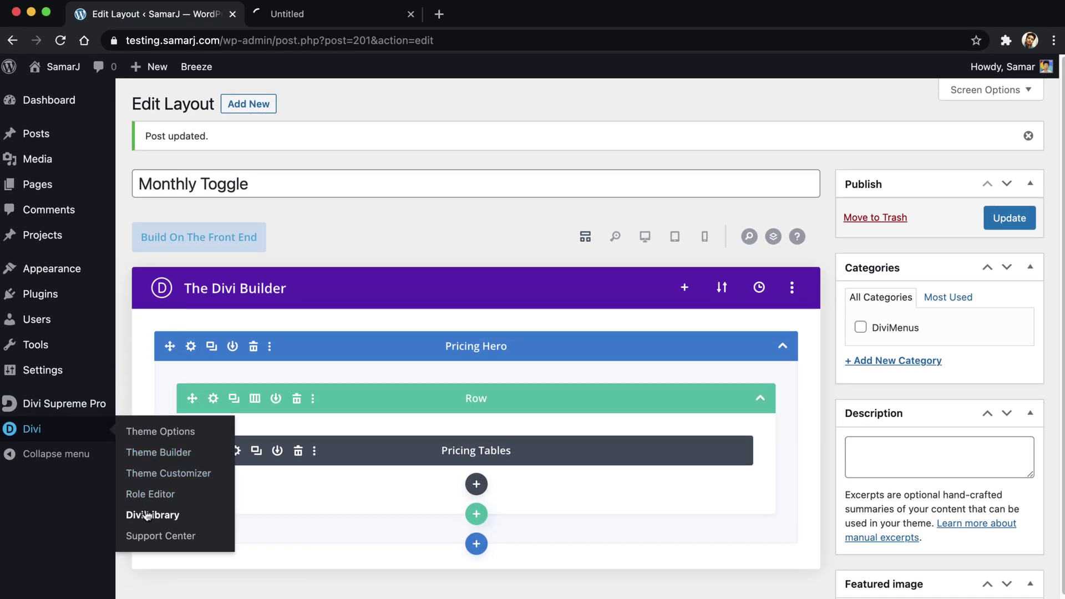
- Add a new library layout named 'Yearly Toggle' with Layout Type set to Layout
{"action": "left_click", "coordinate": [331, 23]}
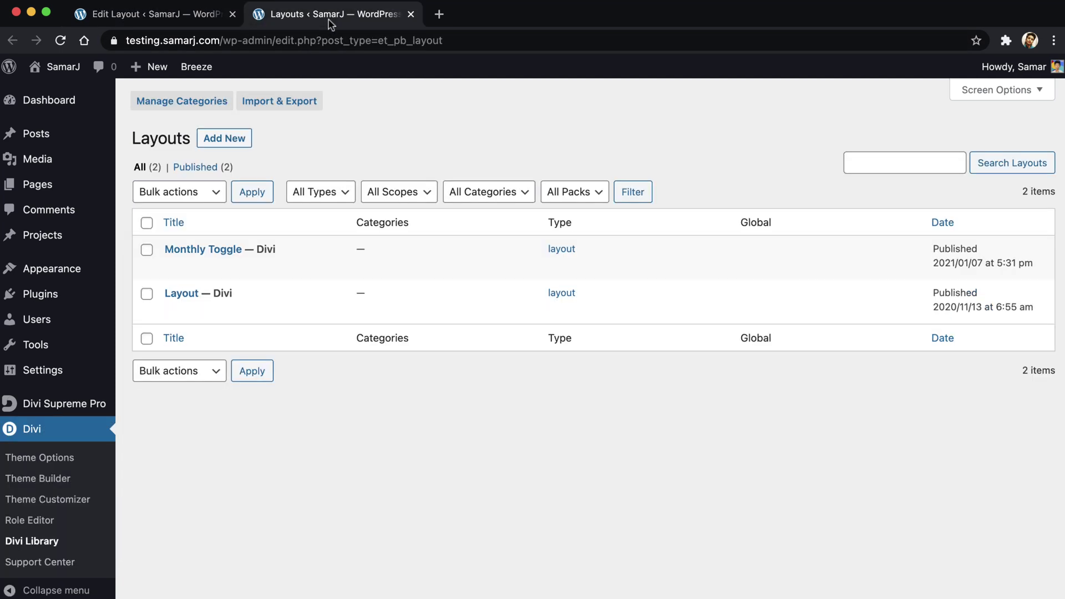
{"action": "left_click", "coordinate": [223, 139]}
{"action": "left_click", "coordinate": [416, 269]}
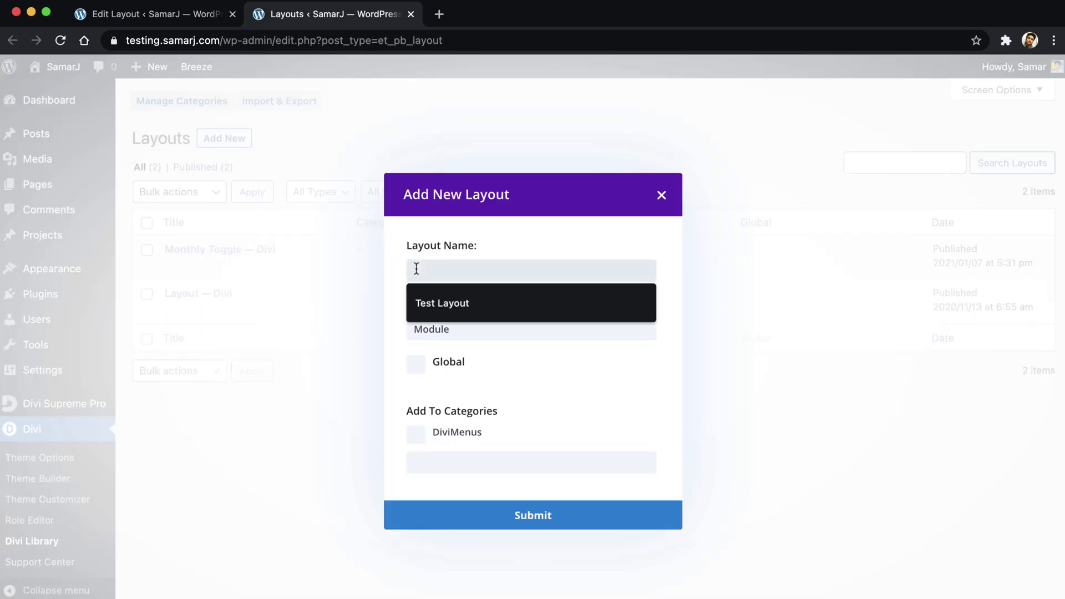
{"action": "type", "text": "Yearly Toggl"}
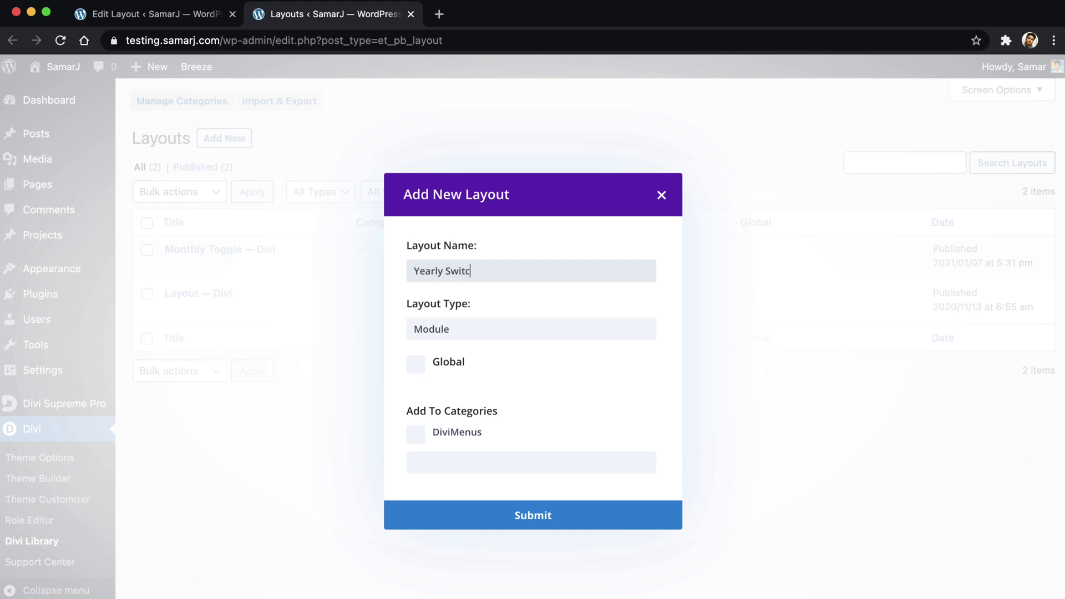
{"action": "type", "text": "e"}
{"action": "left_click", "coordinate": [504, 336]}
{"action": "left_click", "coordinate": [504, 428]}
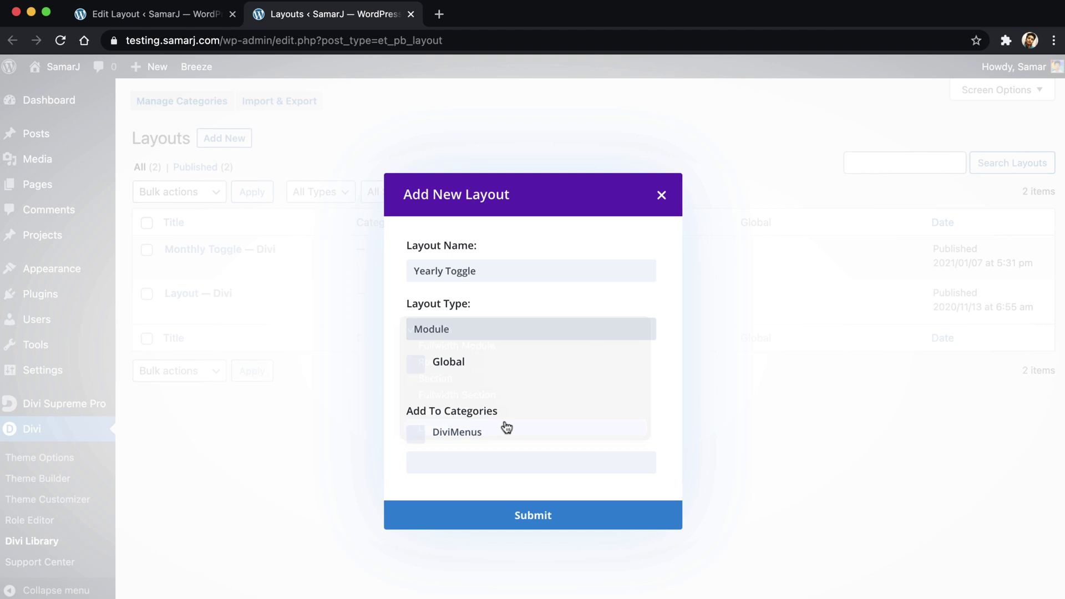
- Submit Yearly Toggle, start it blank, and paste in the Pricing Hero section copied from Monthly Toggle
{"action": "left_click", "coordinate": [517, 522]}
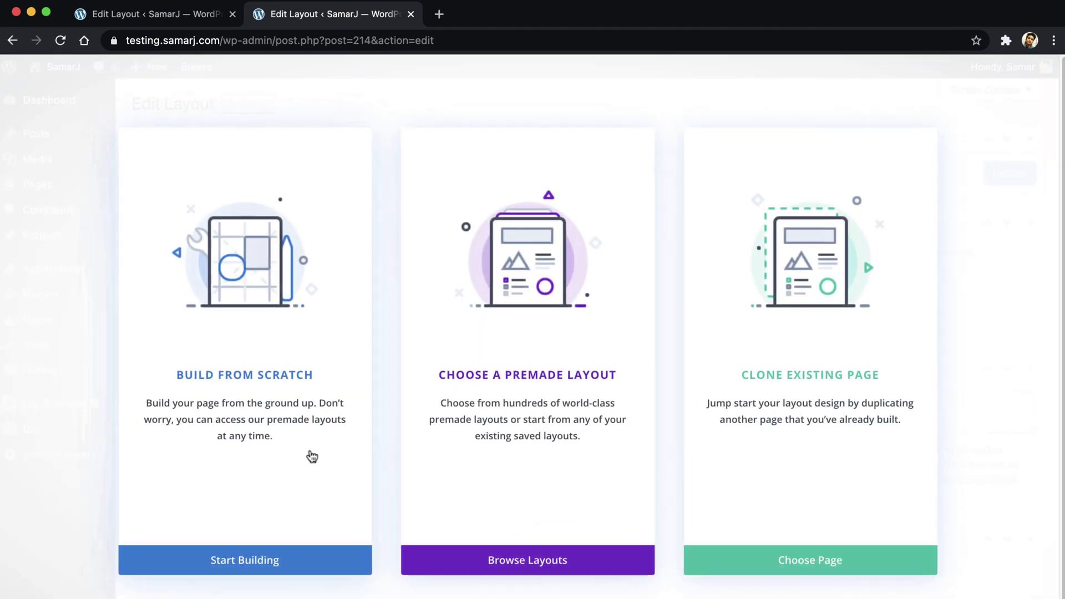
{"action": "left_click", "coordinate": [309, 456]}
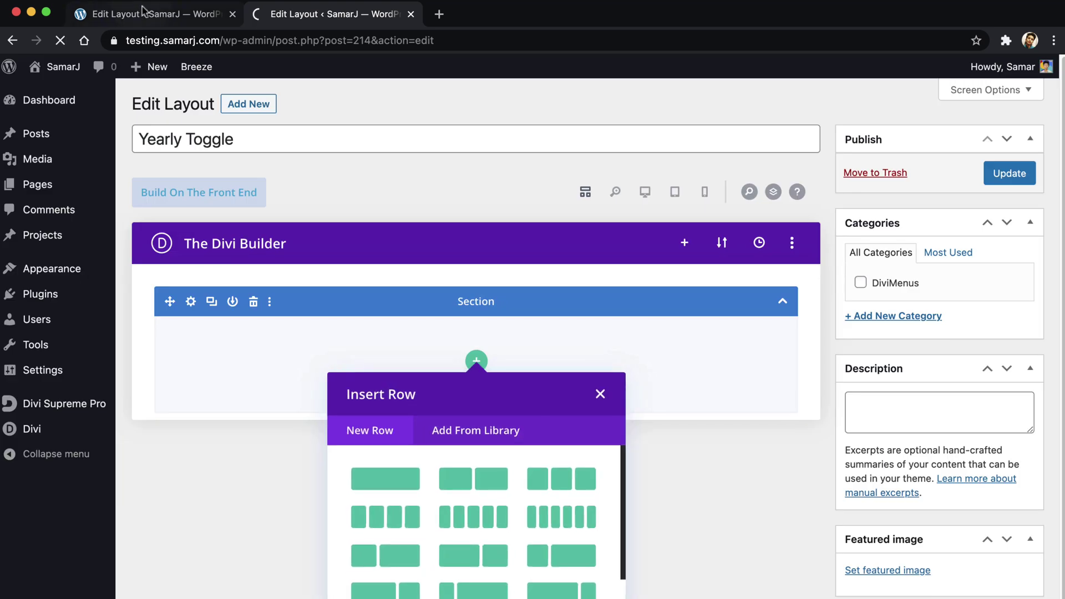
{"action": "left_click", "coordinate": [144, 12]}
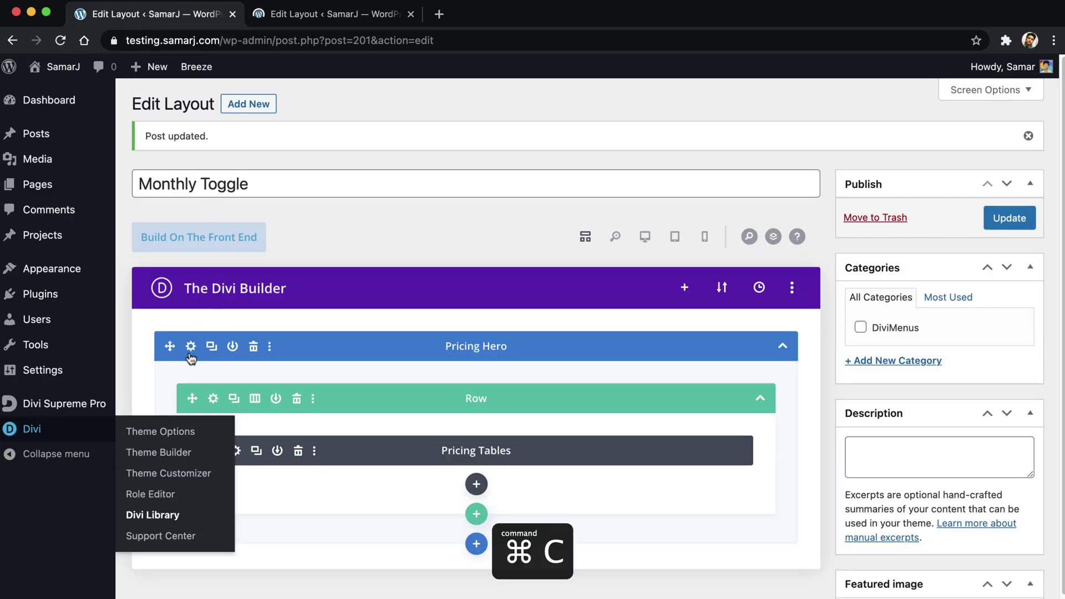
{"action": "left_click", "coordinate": [301, 12]}
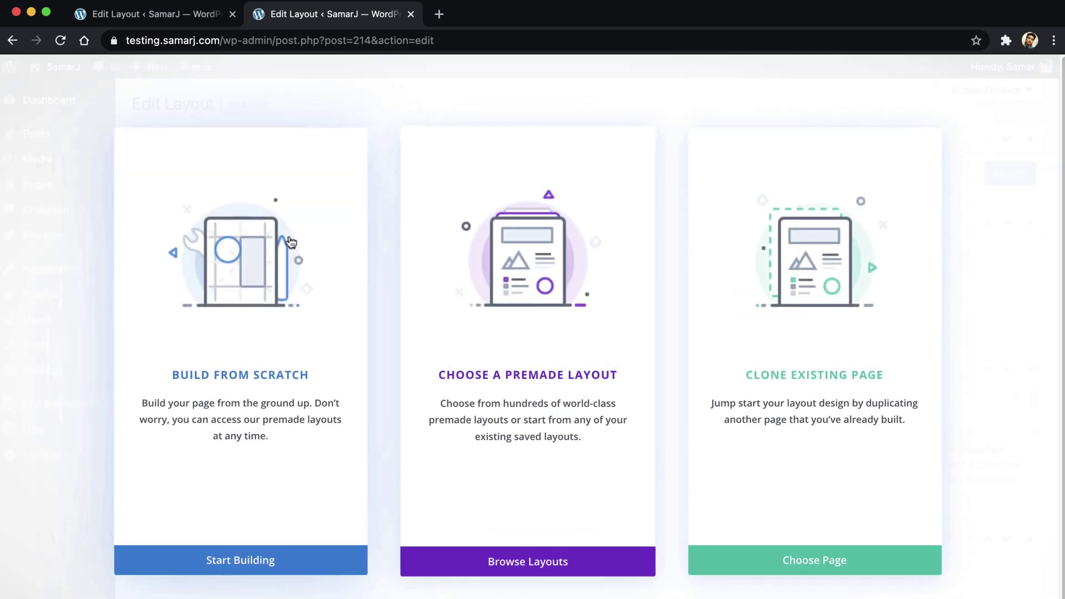
{"action": "left_click", "coordinate": [303, 233]}
{"action": "key", "text": "super+v"}
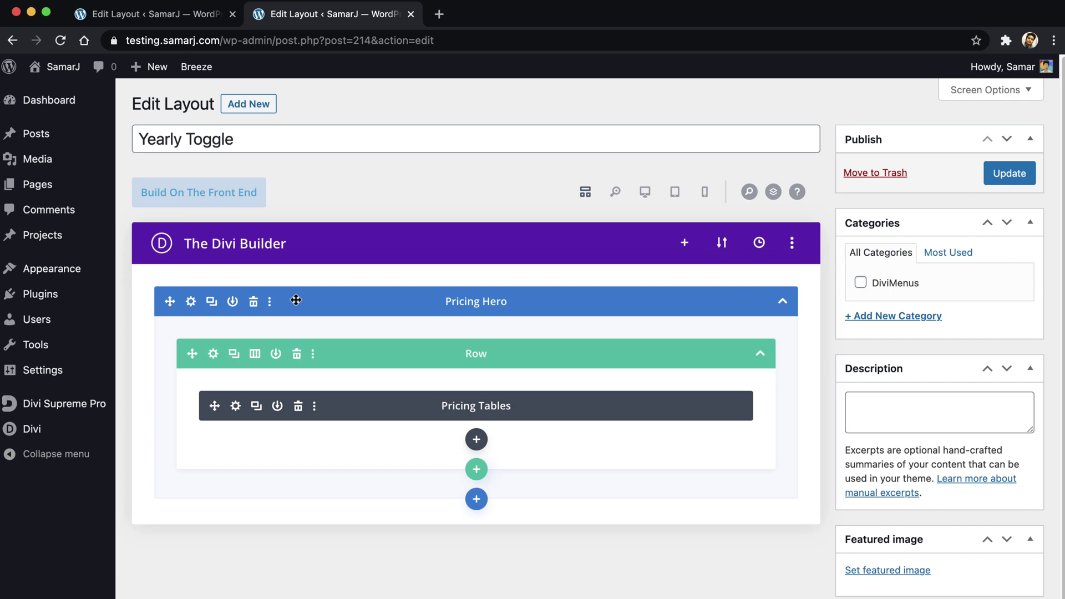
- Change the 7 Day Trial table's price suffix from /mo to /y
{"action": "left_click", "coordinate": [649, 193]}
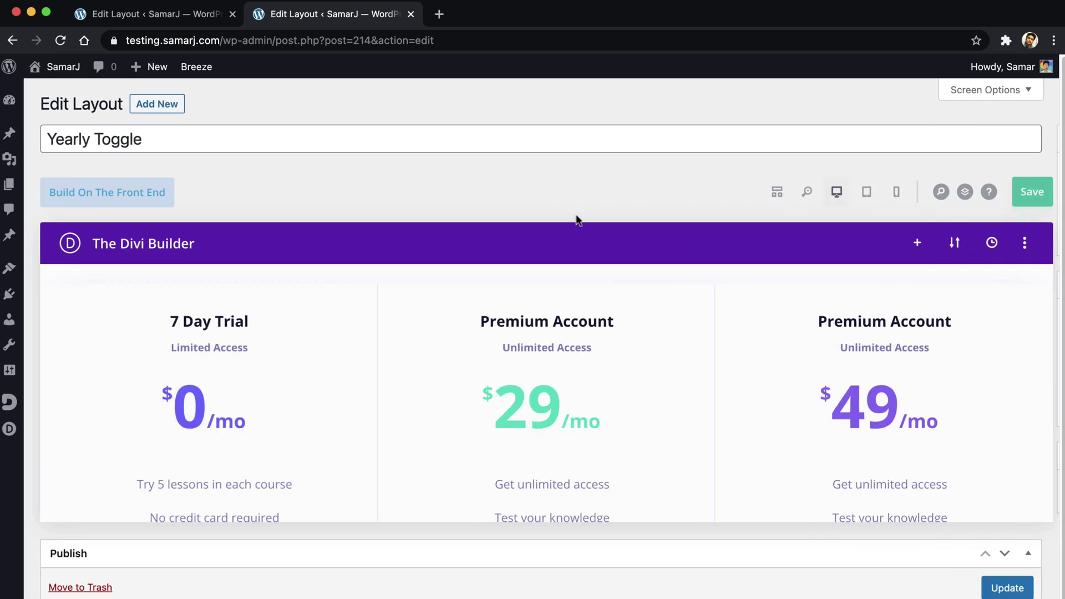
{"action": "scroll", "coordinate": [310, 377], "scroll_direction": "down", "scroll_amount": 1}
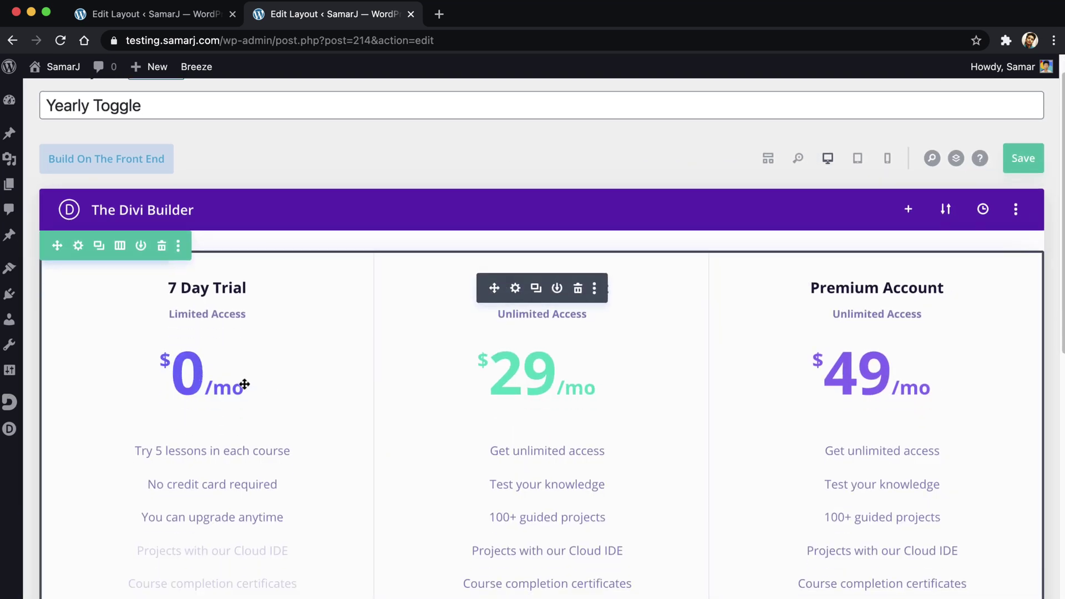
{"action": "left_click", "coordinate": [515, 288]}
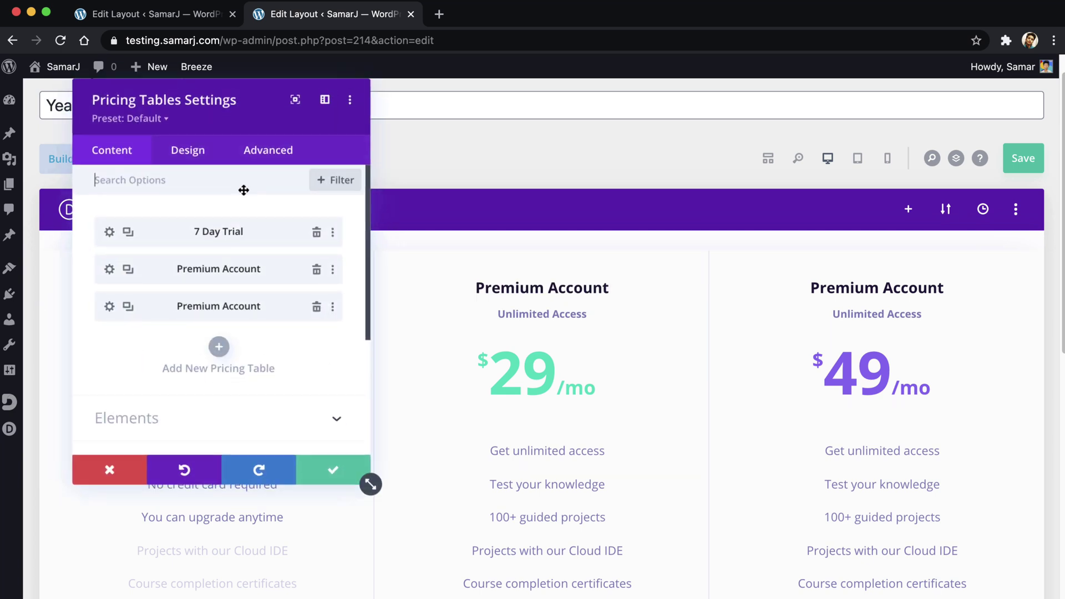
{"action": "left_click_drag", "start_coordinate": [229, 99], "coordinate": [721, 117]}
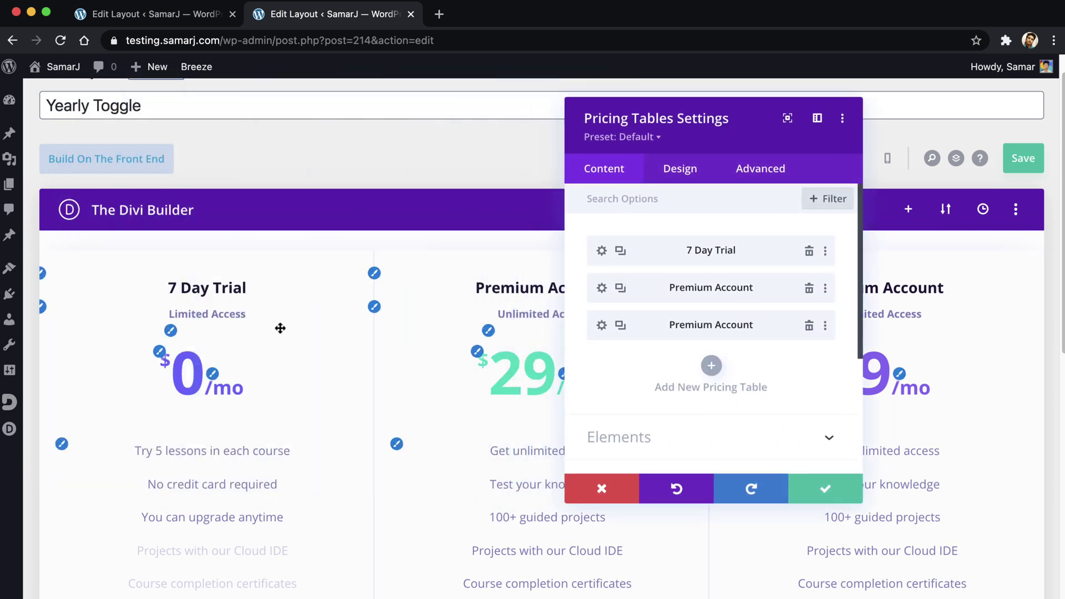
{"action": "left_click", "coordinate": [242, 388]}
{"action": "key", "text": "BackSpace"}
{"action": "key", "text": "BackSpace"}
{"action": "type", "text": "y"}
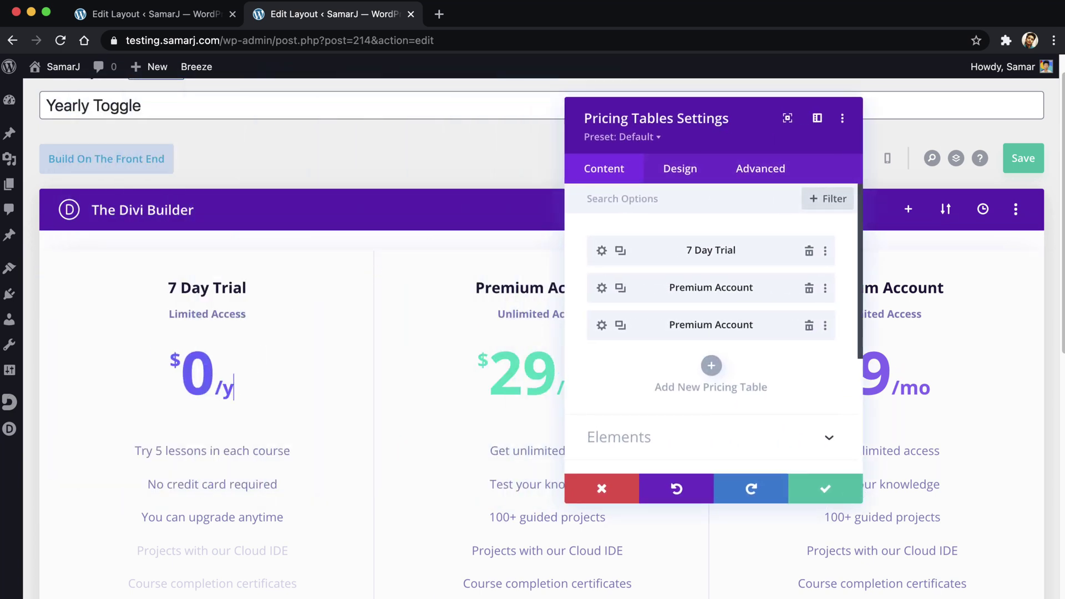
- Change the Premium Account and third tables' suffixes to /y and save the module
{"action": "left_click_drag", "start_coordinate": [732, 119], "coordinate": [827, 113]}
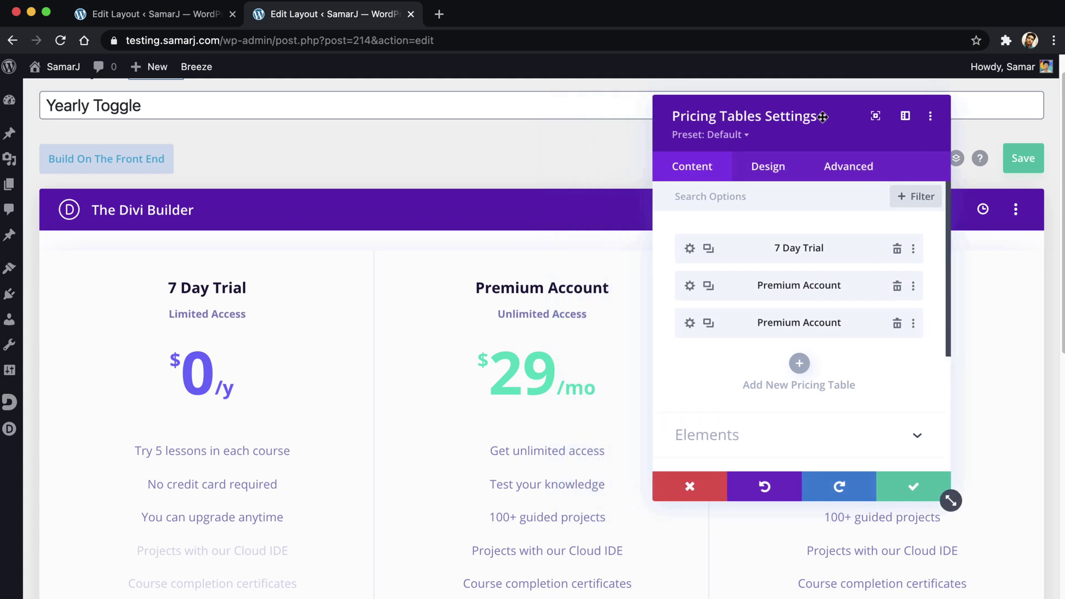
{"action": "key", "text": "BackSpace"}
{"action": "key", "text": "BackSpace"}
{"action": "type", "text": "y"}
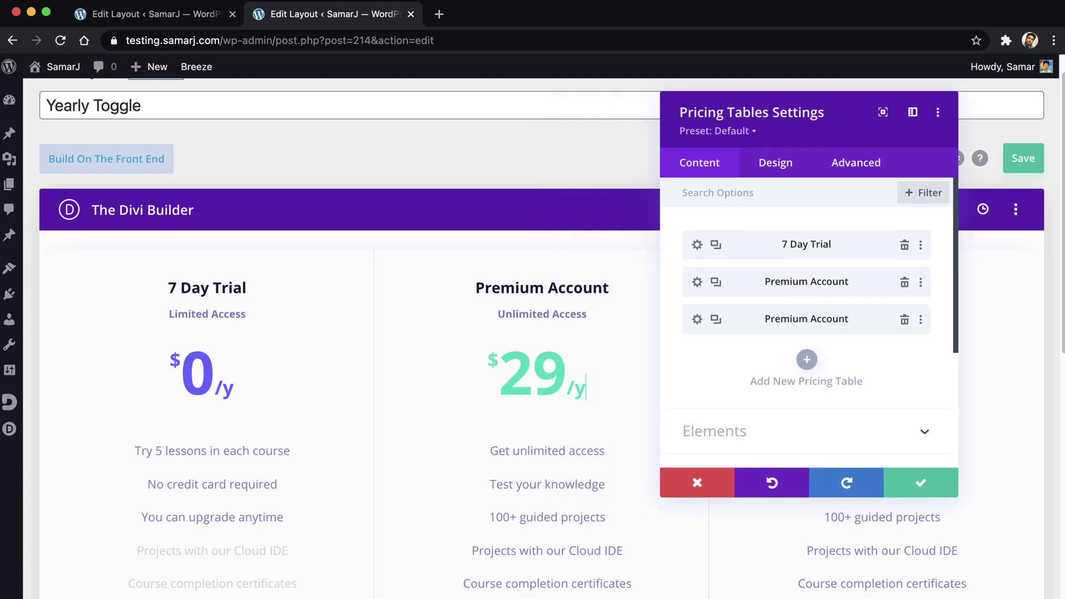
{"action": "left_click_drag", "start_coordinate": [833, 137], "coordinate": [542, 139]}
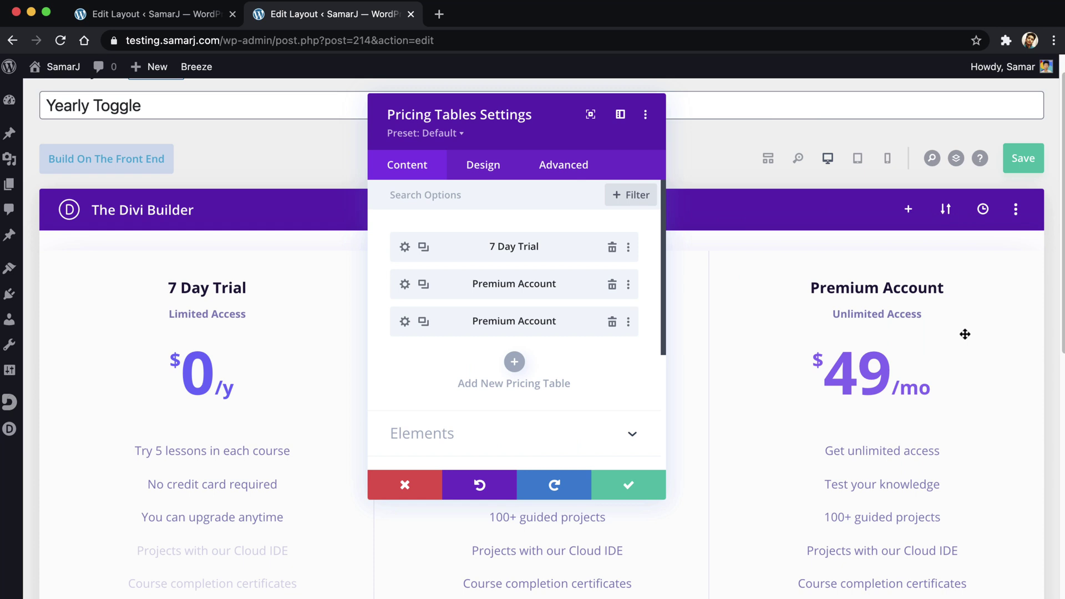
{"action": "key", "text": "BackSpace"}
{"action": "key", "text": "BackSpace"}
{"action": "type", "text": "y"}
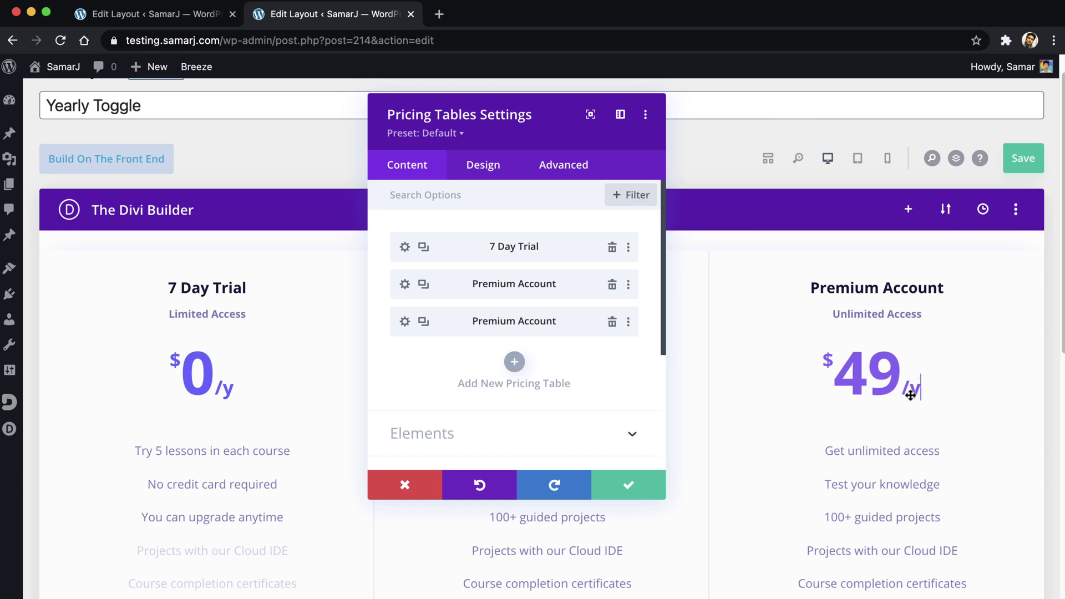
{"action": "scroll", "coordinate": [827, 435], "scroll_direction": "down", "scroll_amount": 2}
{"action": "scroll", "coordinate": [826, 435], "scroll_direction": "down", "scroll_amount": 2}
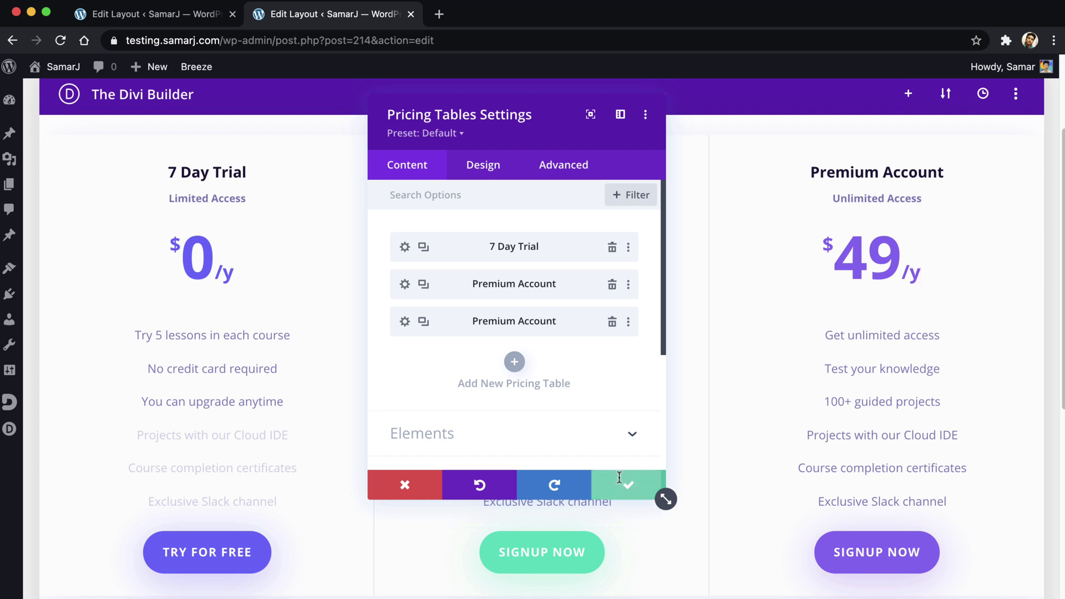
{"action": "left_click", "coordinate": [619, 477]}
{"action": "scroll", "coordinate": [638, 367], "scroll_direction": "up", "scroll_amount": 1}
{"action": "scroll", "coordinate": [639, 367], "scroll_direction": "up", "scroll_amount": 1}
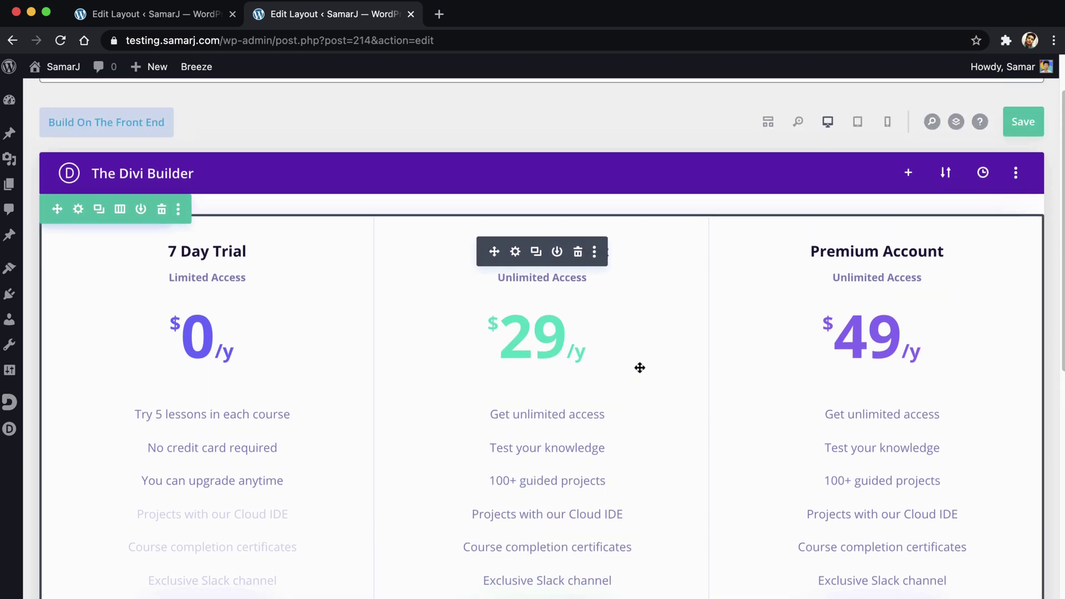
- In the Pricing Tables settings, change the first Premium Account price from $29 to $199
{"action": "left_click", "coordinate": [510, 251]}
{"action": "left_click_drag", "start_coordinate": [532, 126], "coordinate": [297, 126]}
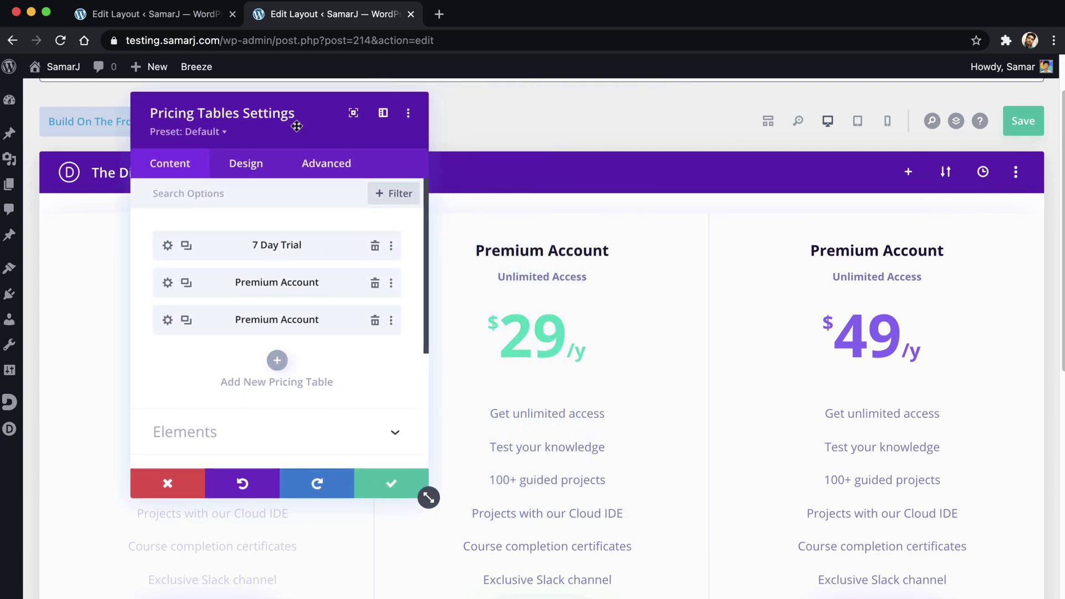
{"action": "left_click", "coordinate": [527, 332]}
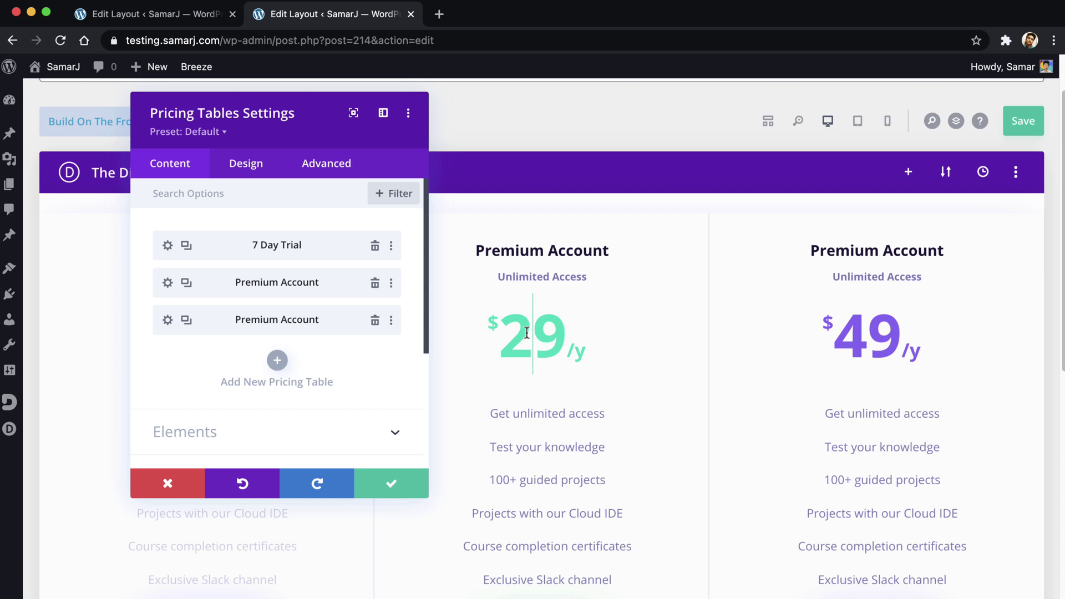
{"action": "key", "text": "BackSpace"}
{"action": "type", "text": "5"}
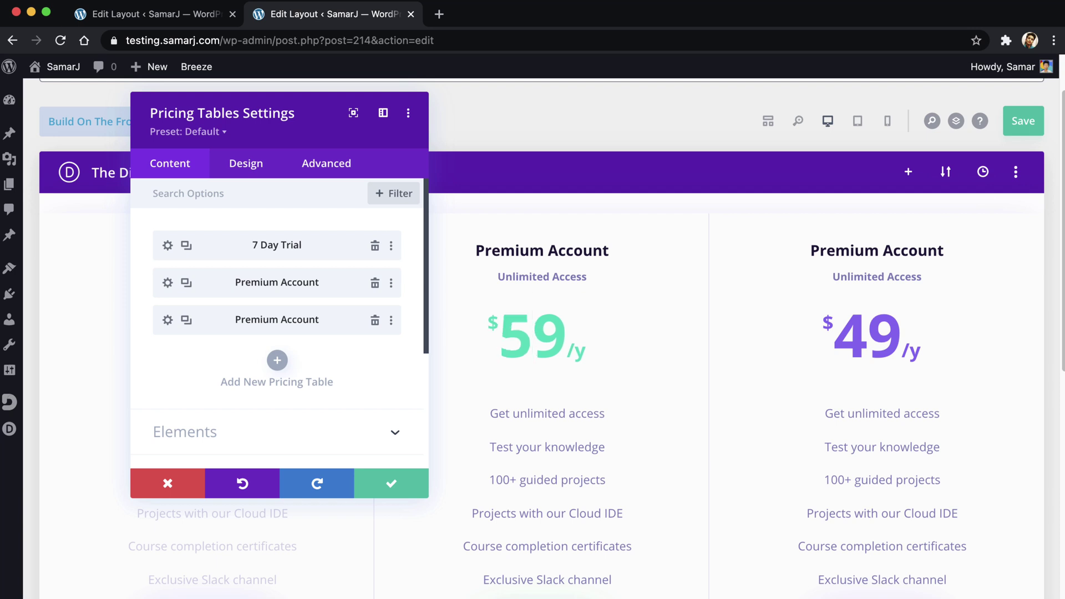
{"action": "key", "text": "BackSpace"}
{"action": "type", "text": "11"}
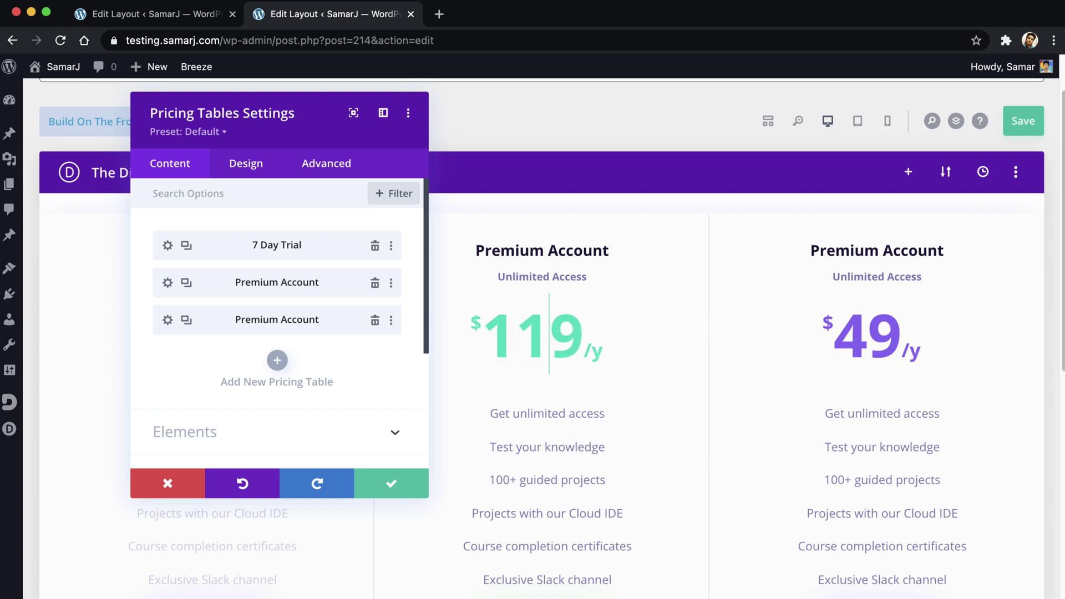
{"action": "key", "text": "BackSpace"}
{"action": "type", "text": "9"}
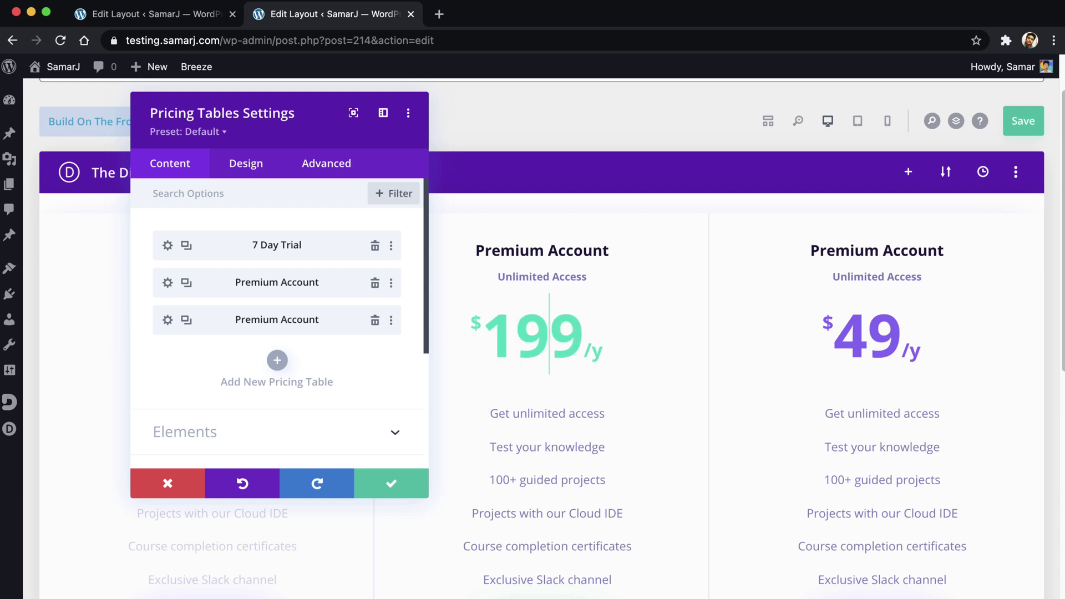
- Change the second Premium Account price from $49 to $349, close the settings and save the layout
{"action": "left_click", "coordinate": [843, 341]}
{"action": "type", "text": "3"}
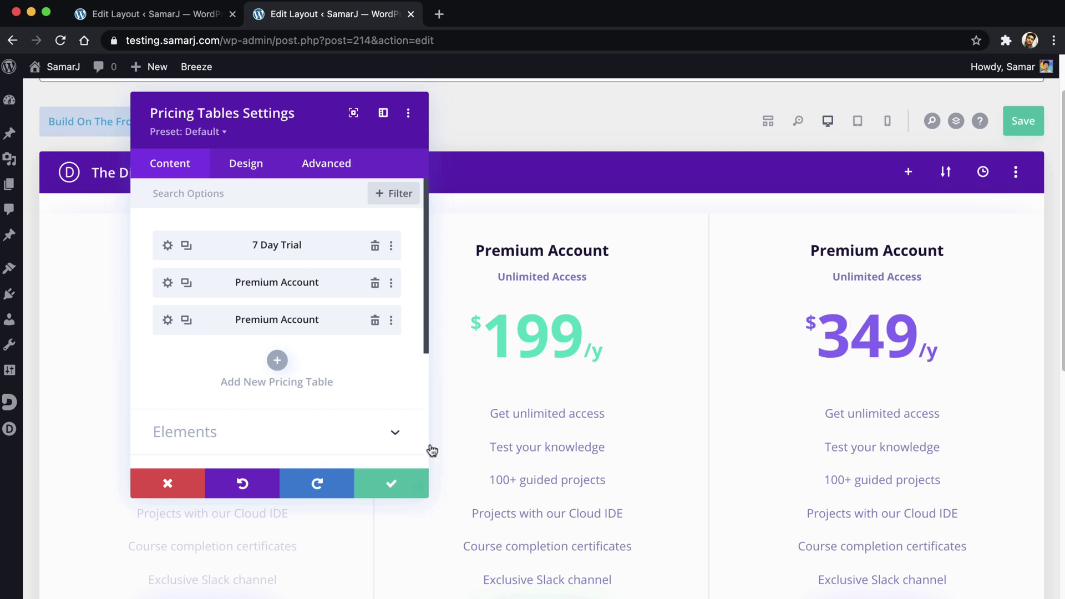
{"action": "left_click", "coordinate": [391, 483]}
{"action": "left_click", "coordinate": [1030, 168]}
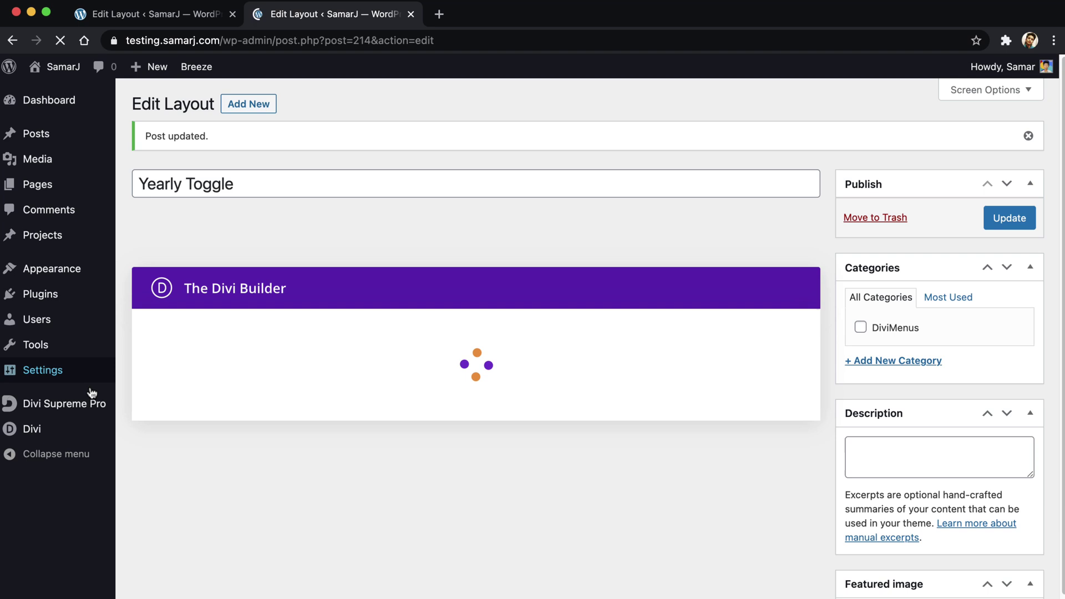
- Open Divi > Divi Library to list the saved Yearly Toggle and Monthly Toggle layouts
{"action": "mouse_move", "coordinate": [67, 433]}
{"action": "left_click", "coordinate": [145, 515]}
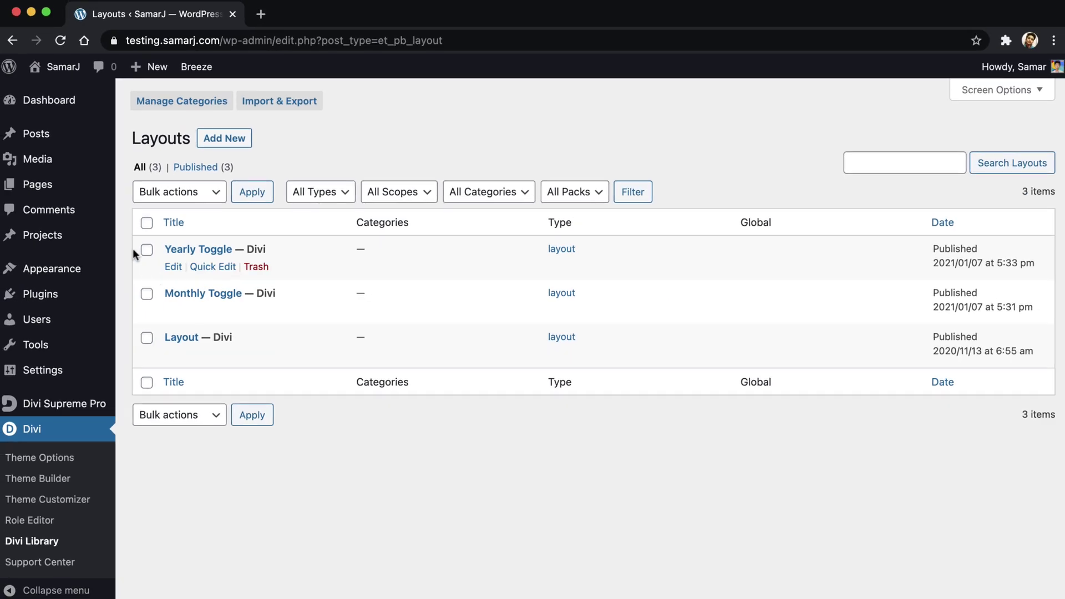
- Add a new page titled 'Content Toggle Demo' and launch Divi Builder on it
{"action": "mouse_move", "coordinate": [71, 162]}
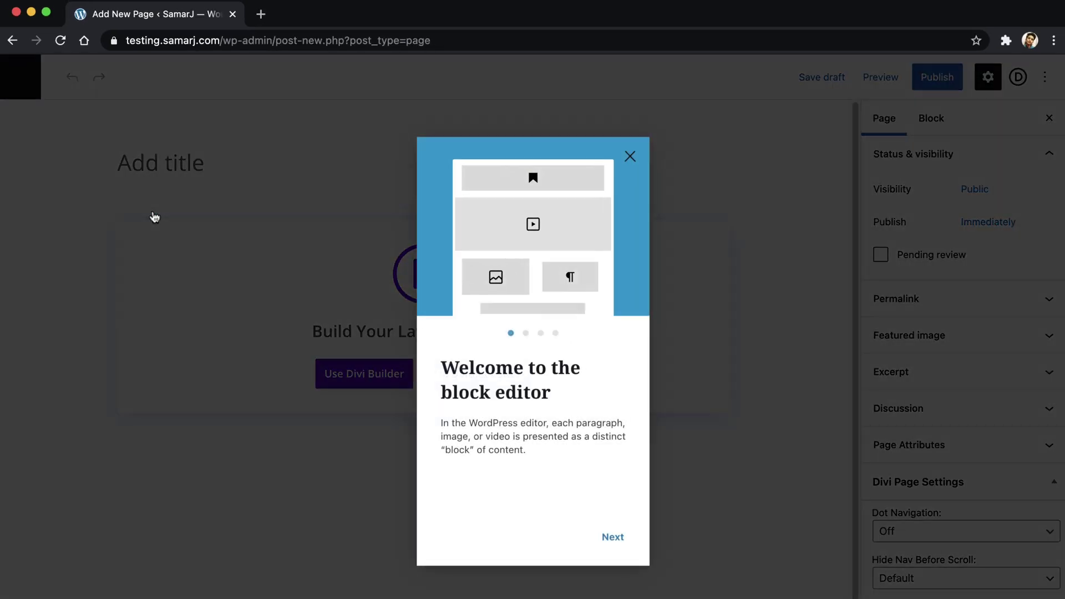
{"action": "left_click", "coordinate": [628, 157]}
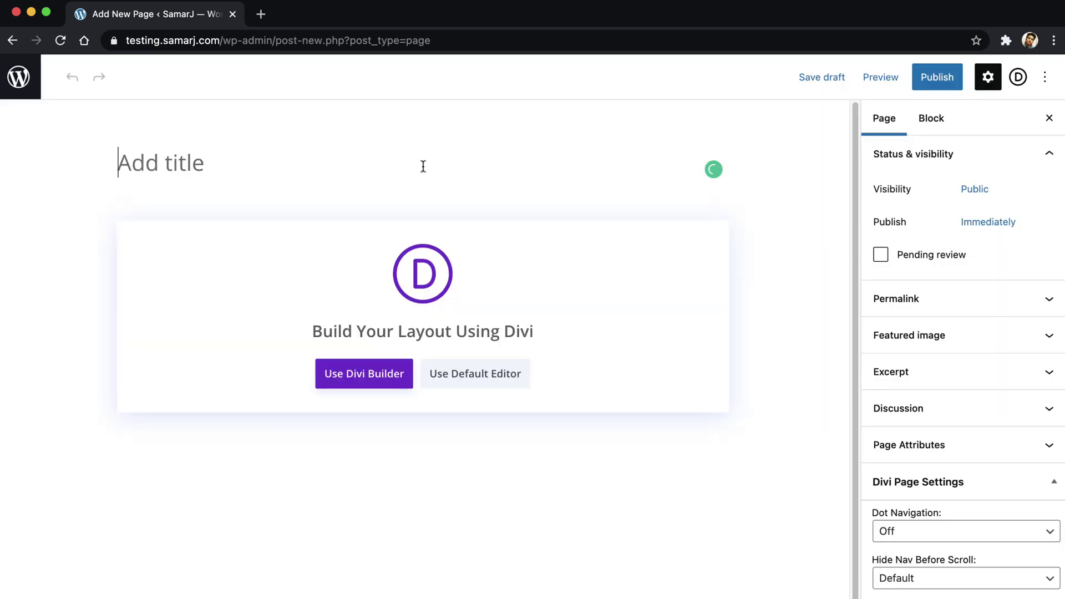
{"action": "type", "text": "Content Toggle Demo"}
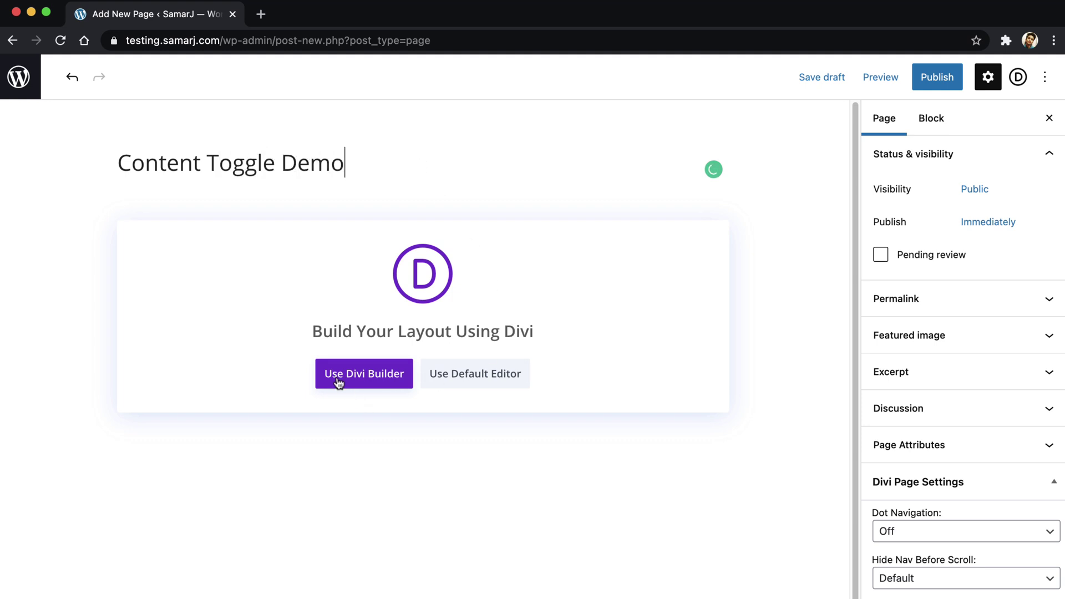
{"action": "left_click", "coordinate": [336, 379]}
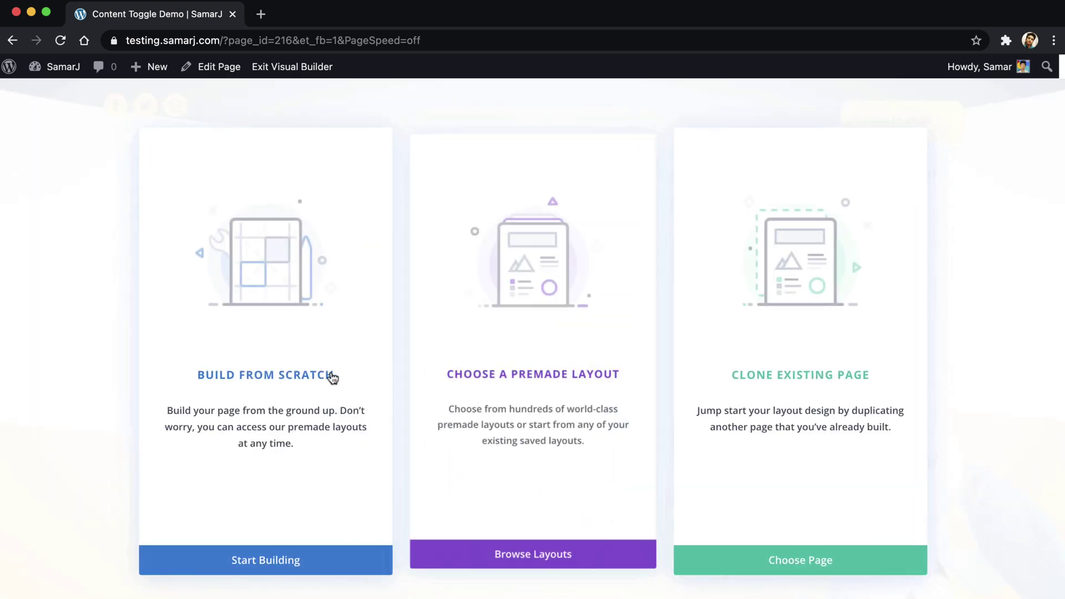
- Reload the builder, insert a one-column row and add a Supreme Content Toggle module to it
{"action": "key", "text": "super+r"}
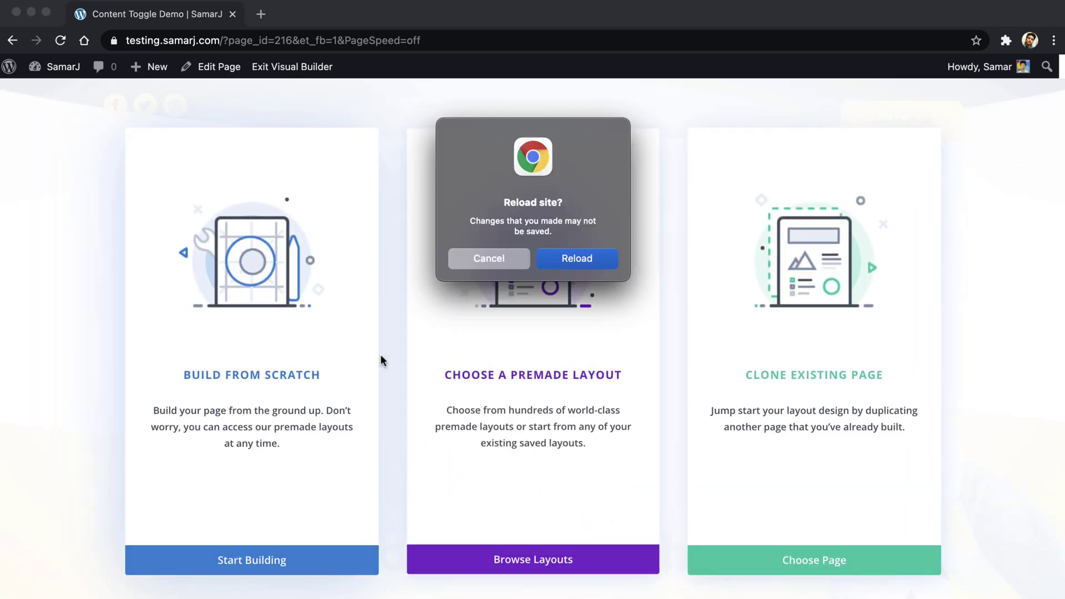
{"action": "key", "text": "Return"}
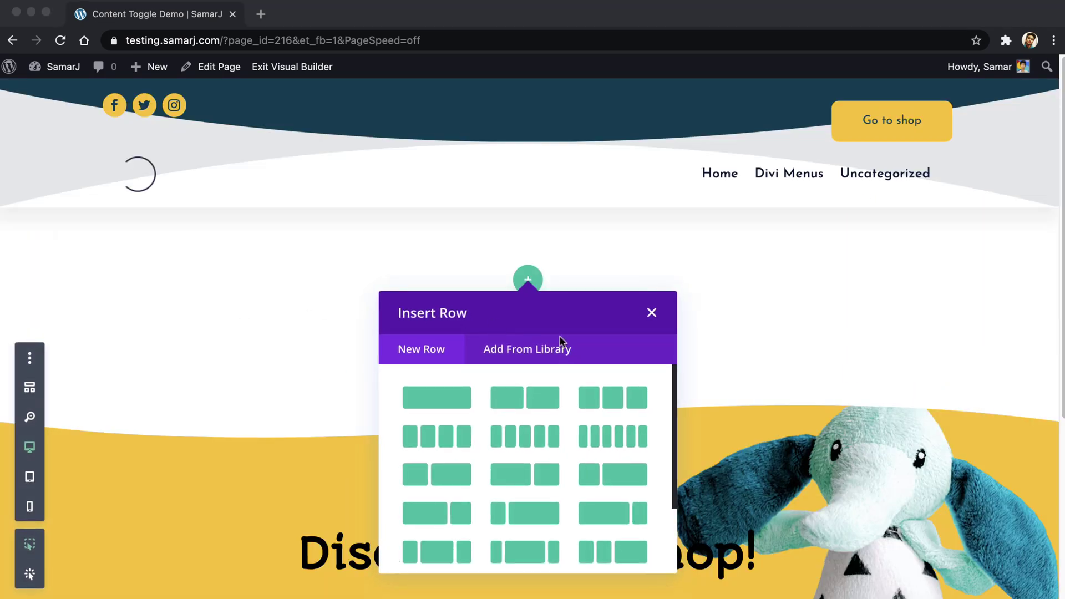
{"action": "left_click", "coordinate": [437, 392]}
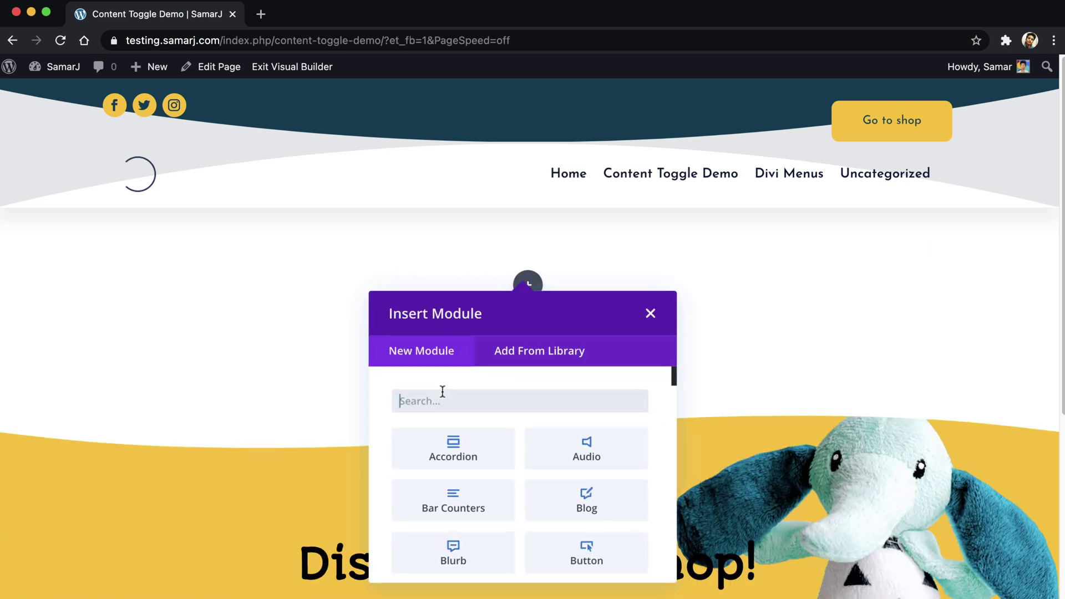
{"action": "type", "text": "content"}
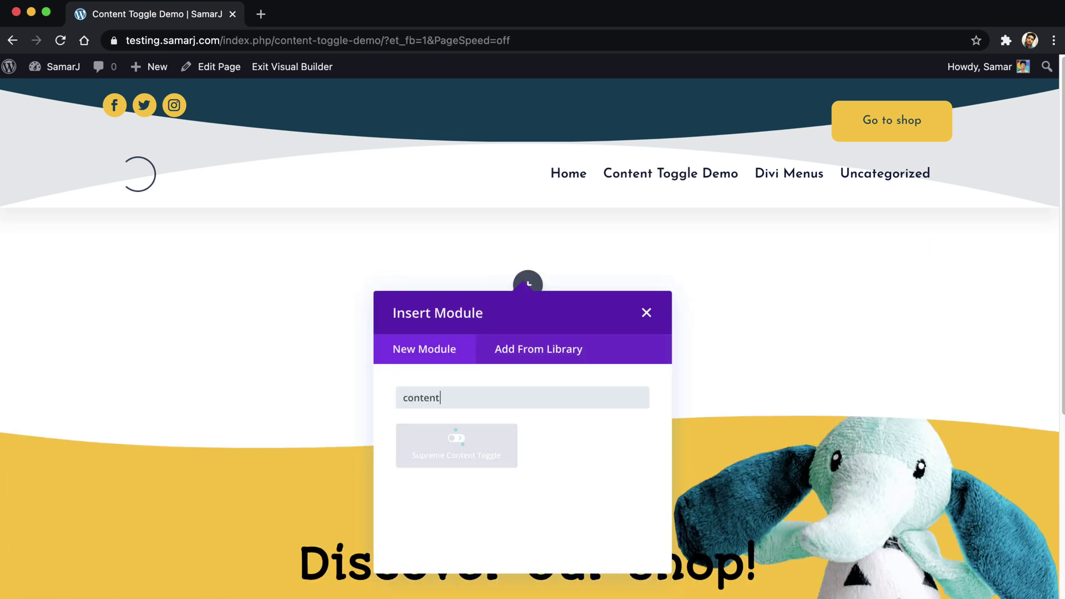
{"action": "left_click", "coordinate": [441, 452]}
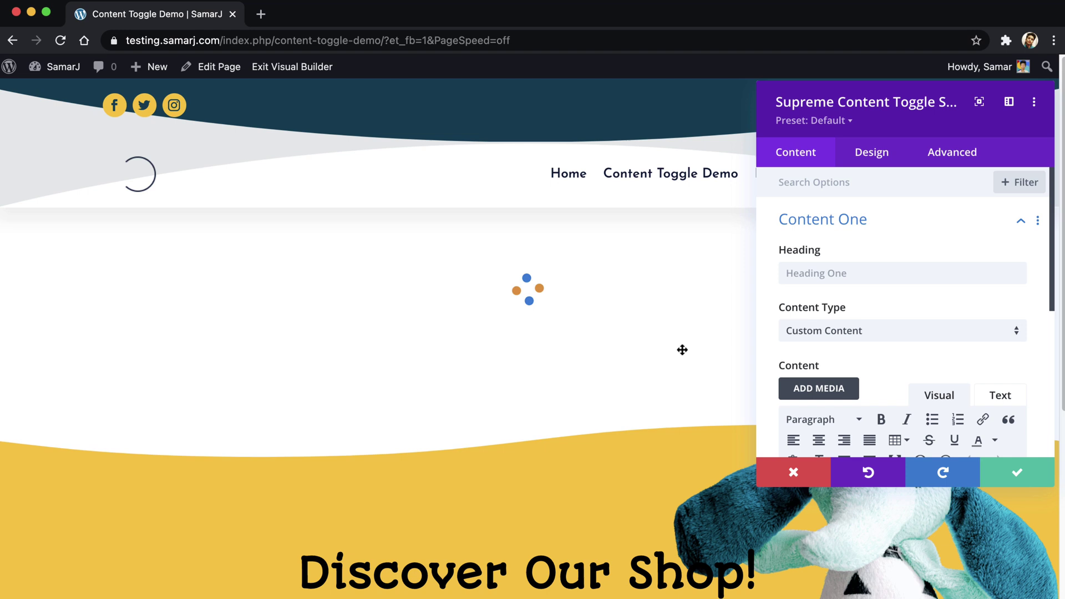
- Give Content One the heading 'Monthly' and the Library content type using the Monthly Toggle layout
{"action": "left_click", "coordinate": [819, 283]}
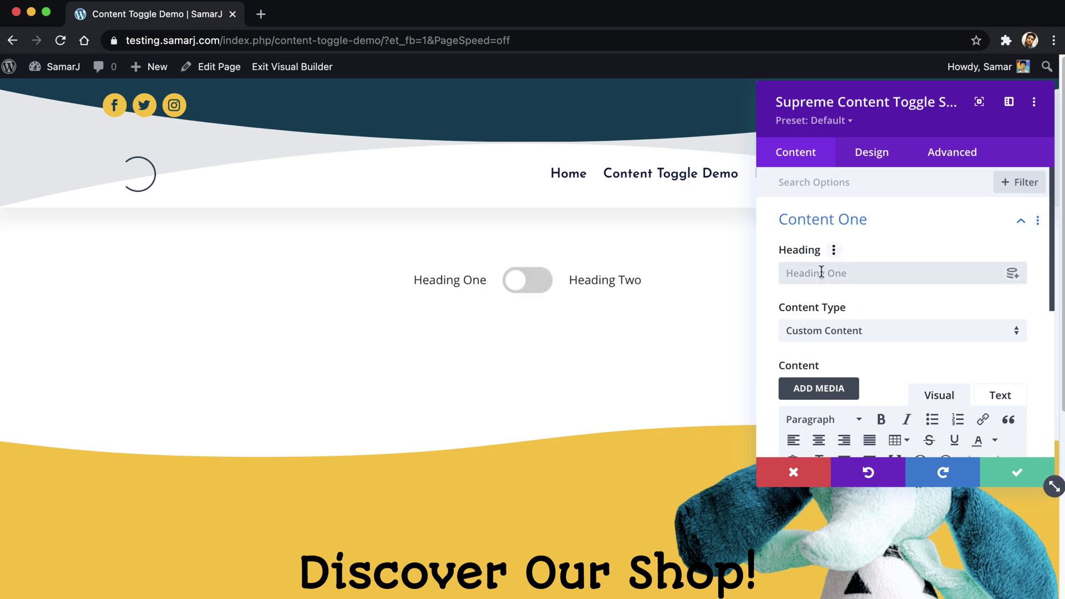
{"action": "type", "text": "Monthly"}
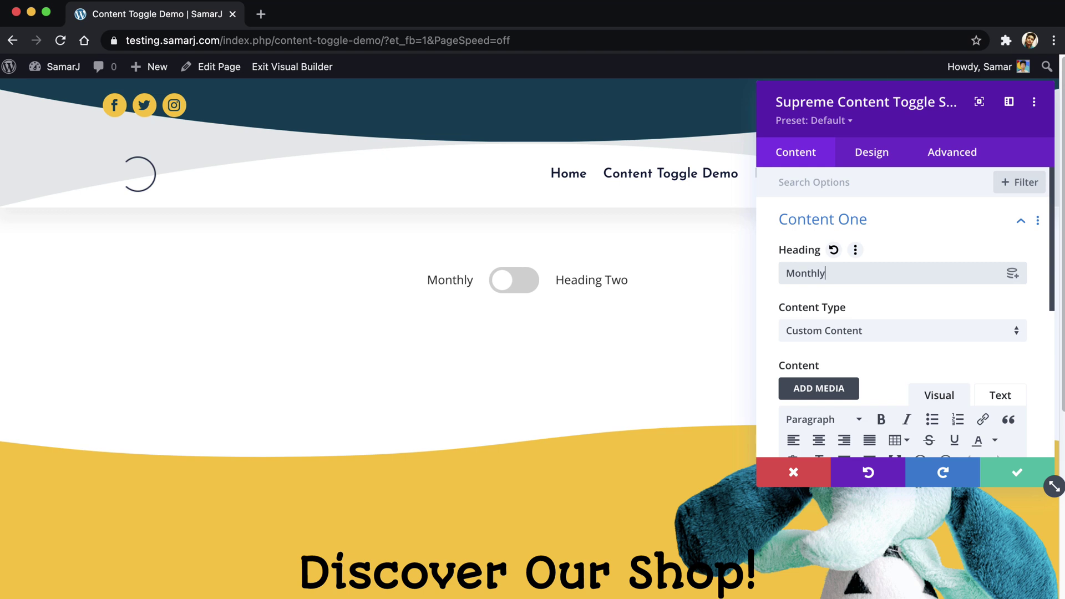
{"action": "left_click", "coordinate": [823, 331]}
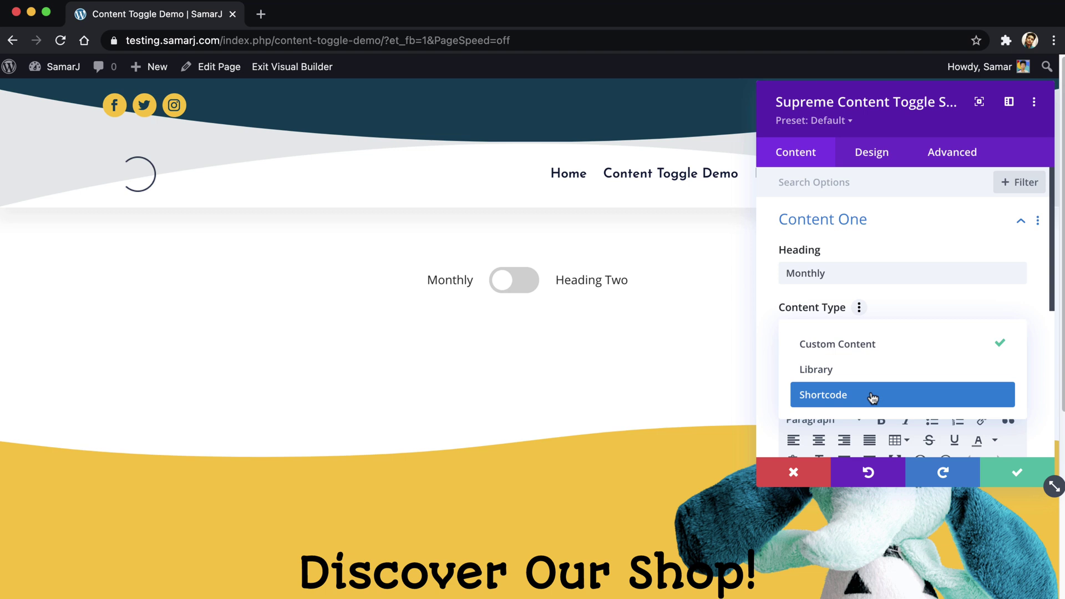
{"action": "left_click", "coordinate": [874, 372]}
{"action": "scroll", "coordinate": [875, 372], "scroll_direction": "down", "scroll_amount": 1}
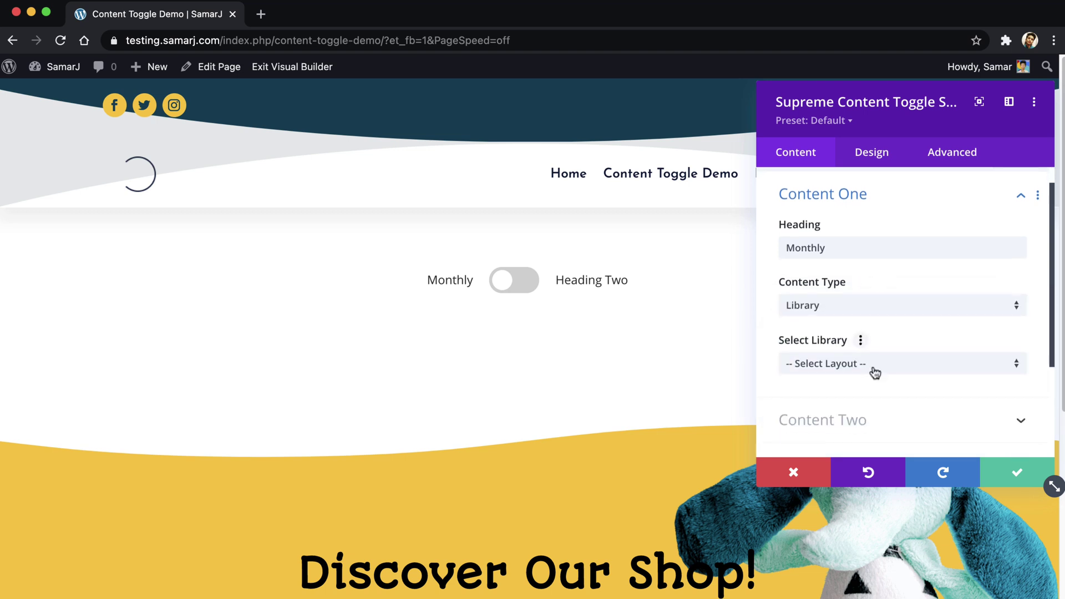
{"action": "left_click", "coordinate": [874, 372]}
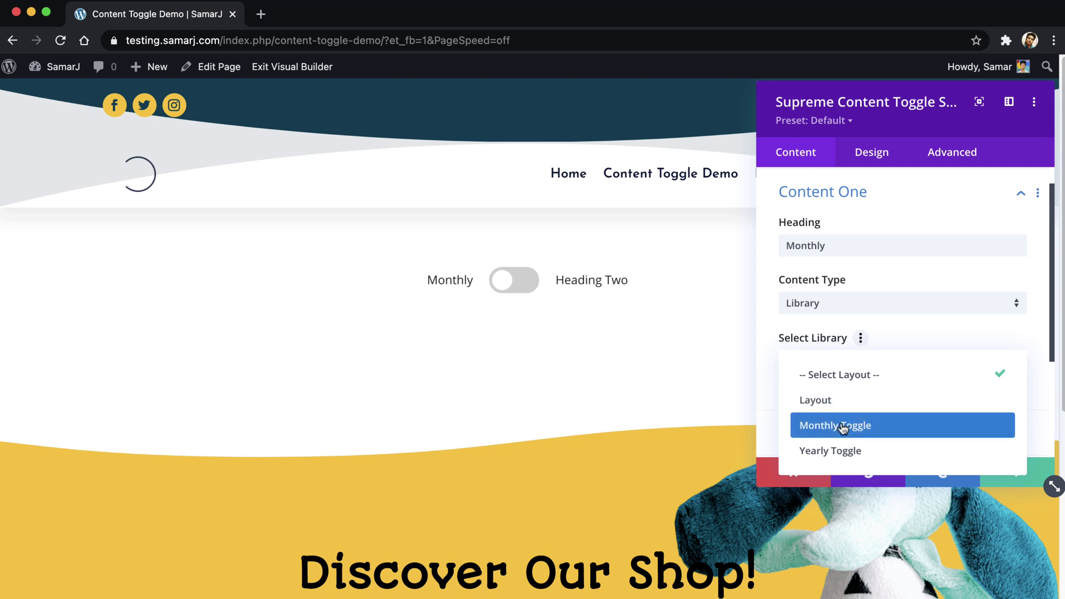
{"action": "left_click", "coordinate": [842, 427]}
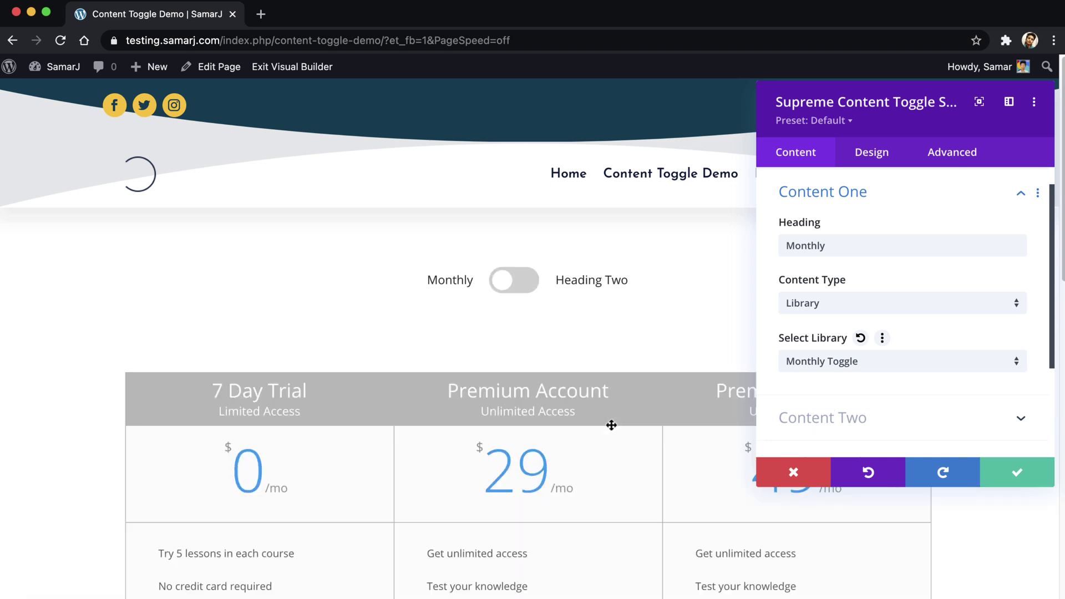
{"action": "scroll", "coordinate": [611, 425], "scroll_direction": "down", "scroll_amount": 4}
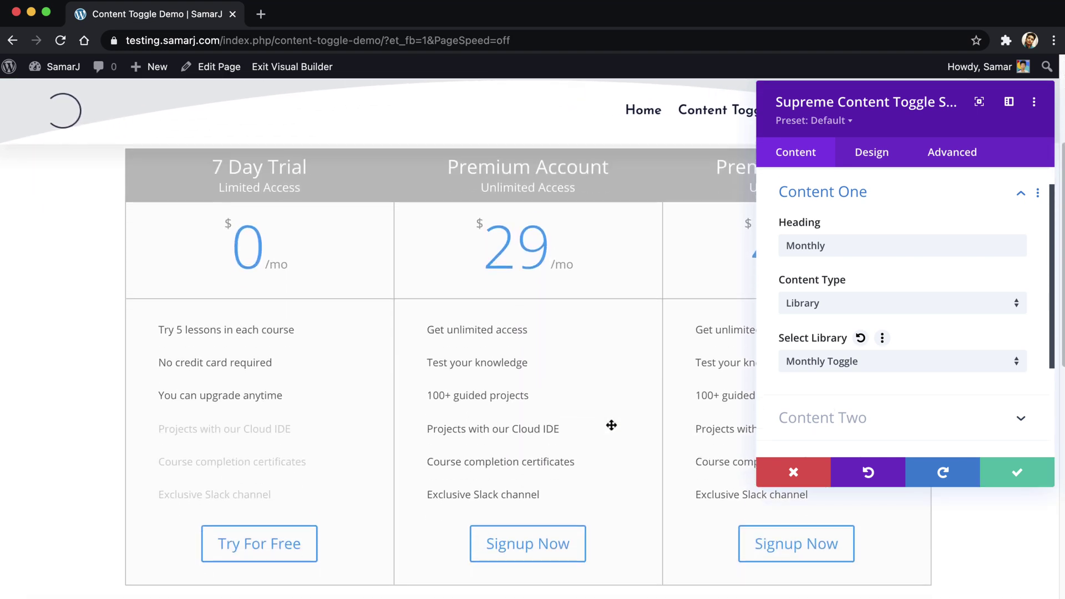
{"action": "scroll", "coordinate": [611, 425], "scroll_direction": "up", "scroll_amount": 1}
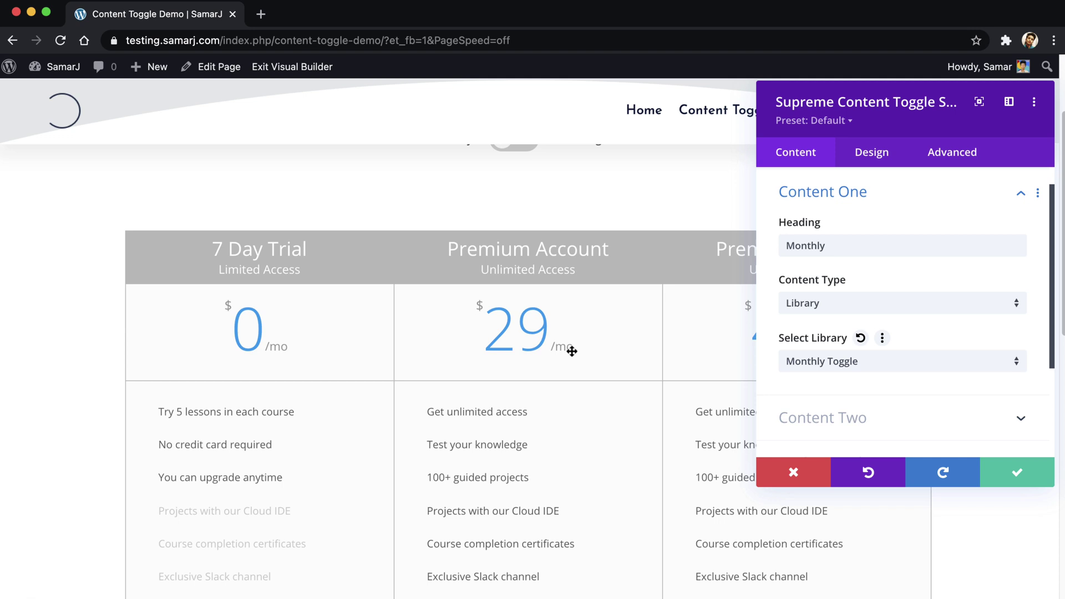
- Give Content Two the heading 'Yearly' and the Yearly Toggle library layout, then preview the yearly prices
{"action": "scroll", "coordinate": [822, 364], "scroll_direction": "down", "scroll_amount": 2}
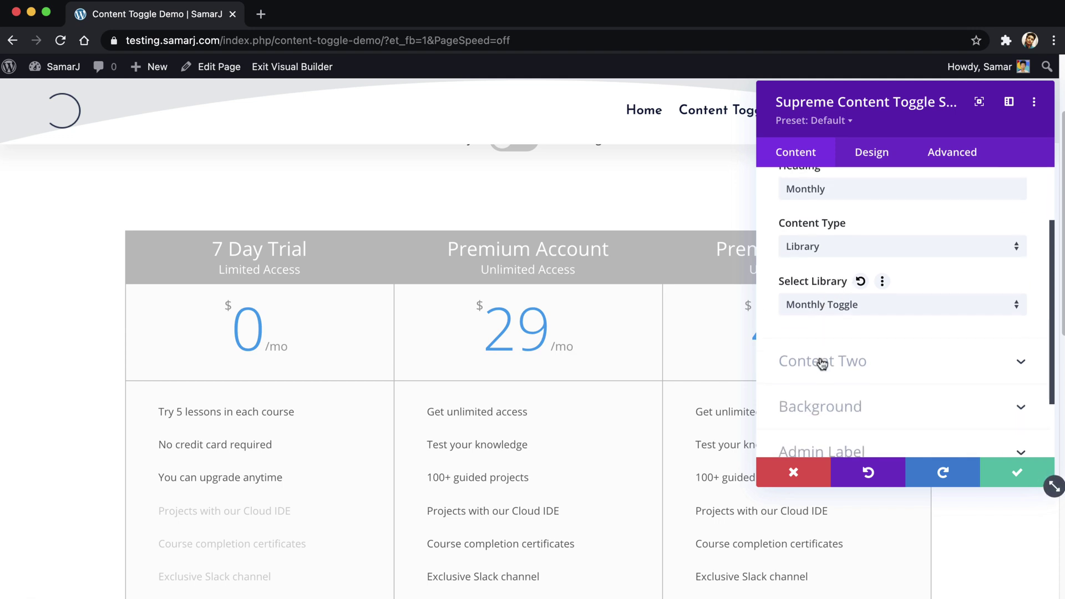
{"action": "left_click", "coordinate": [818, 362]}
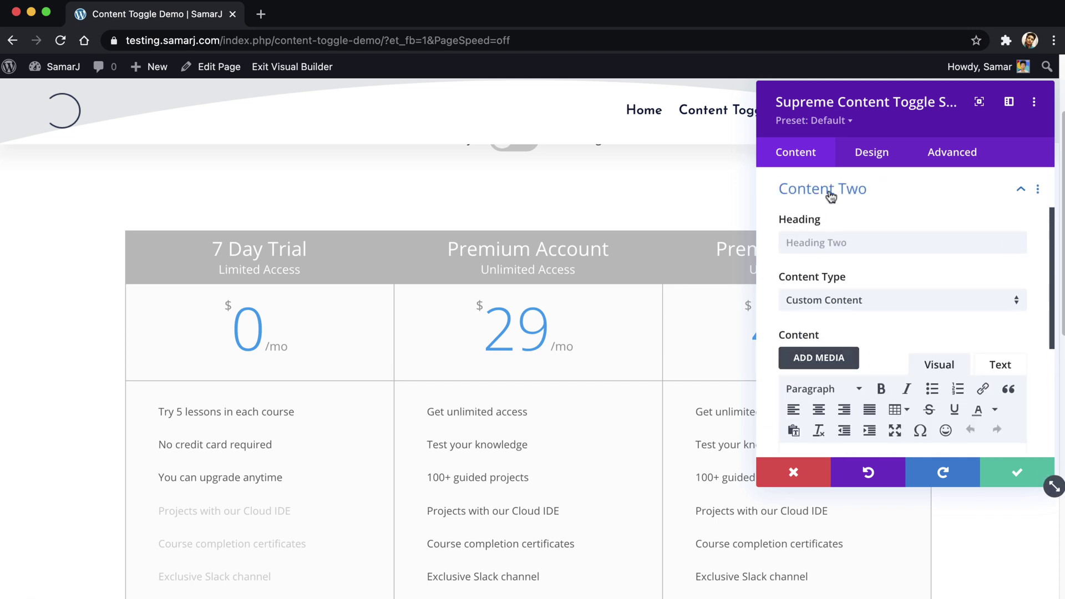
{"action": "left_click", "coordinate": [515, 206]}
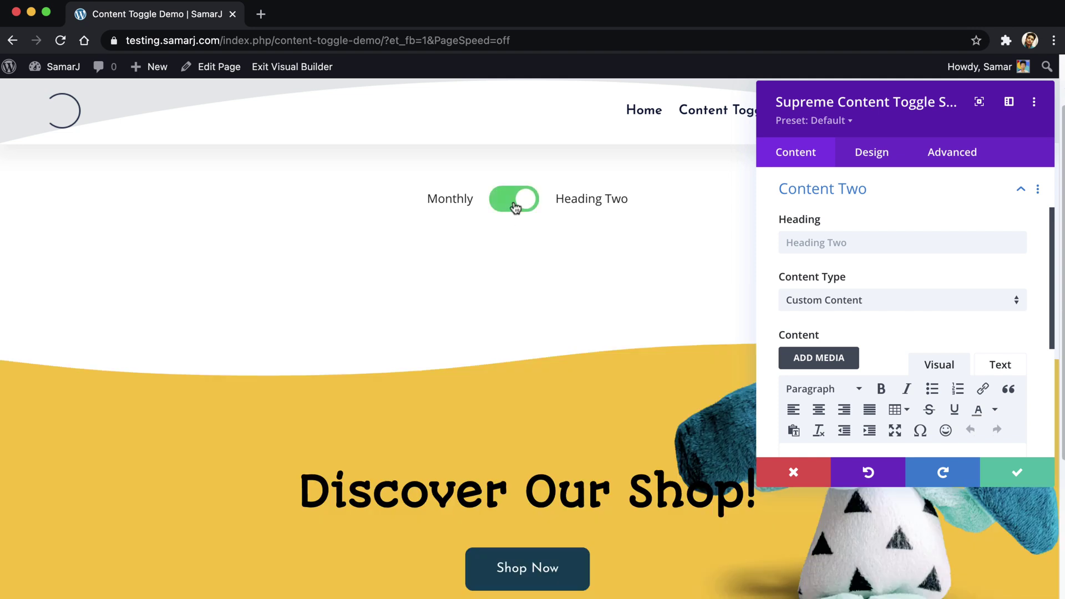
{"action": "left_click", "coordinate": [828, 245]}
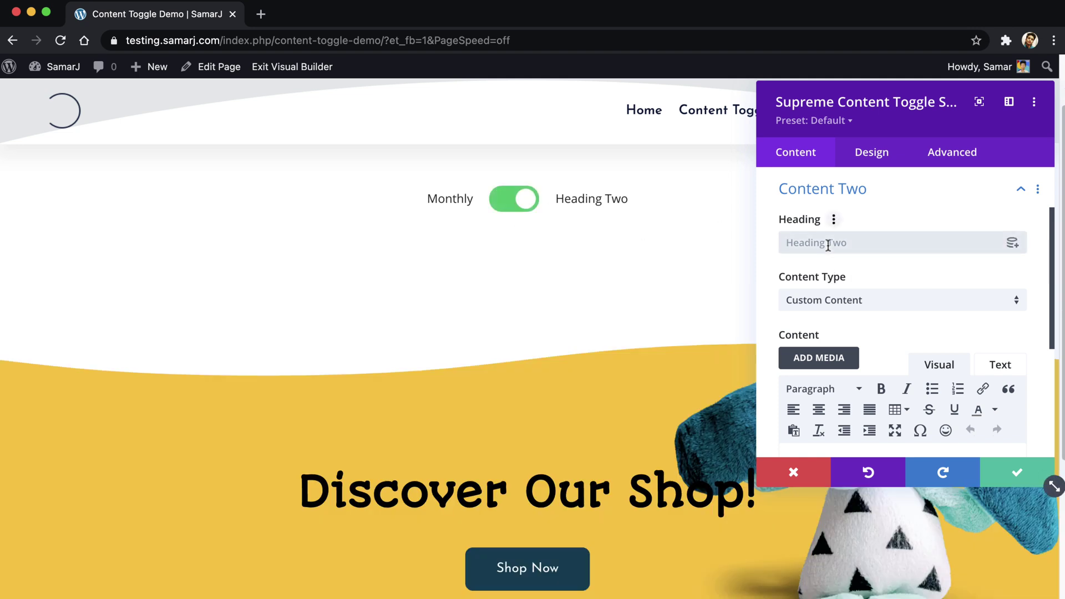
{"action": "type", "text": "Yearly"}
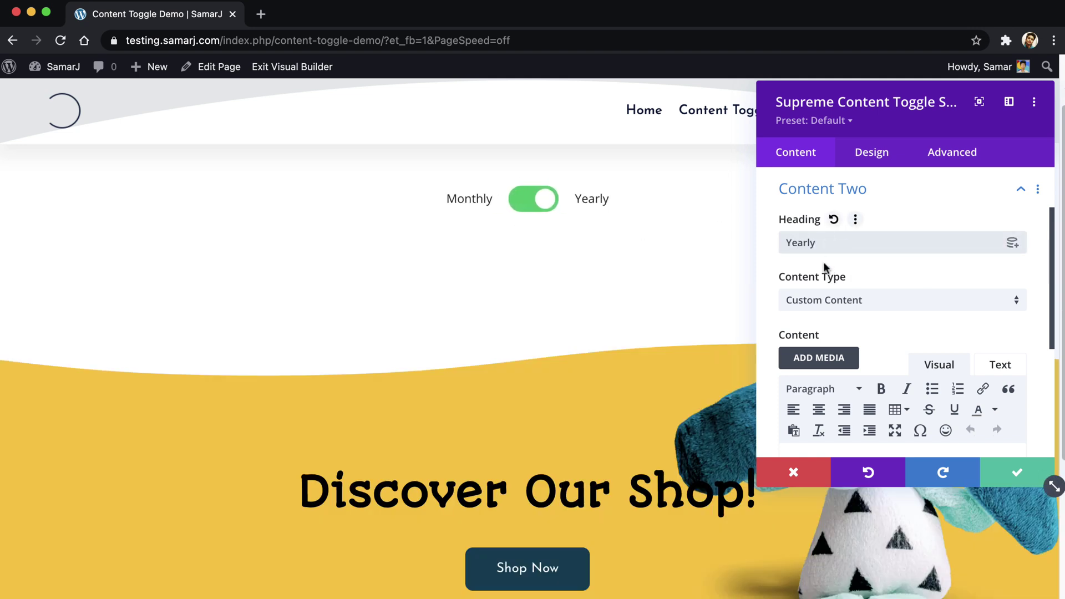
{"action": "left_click", "coordinate": [820, 299]}
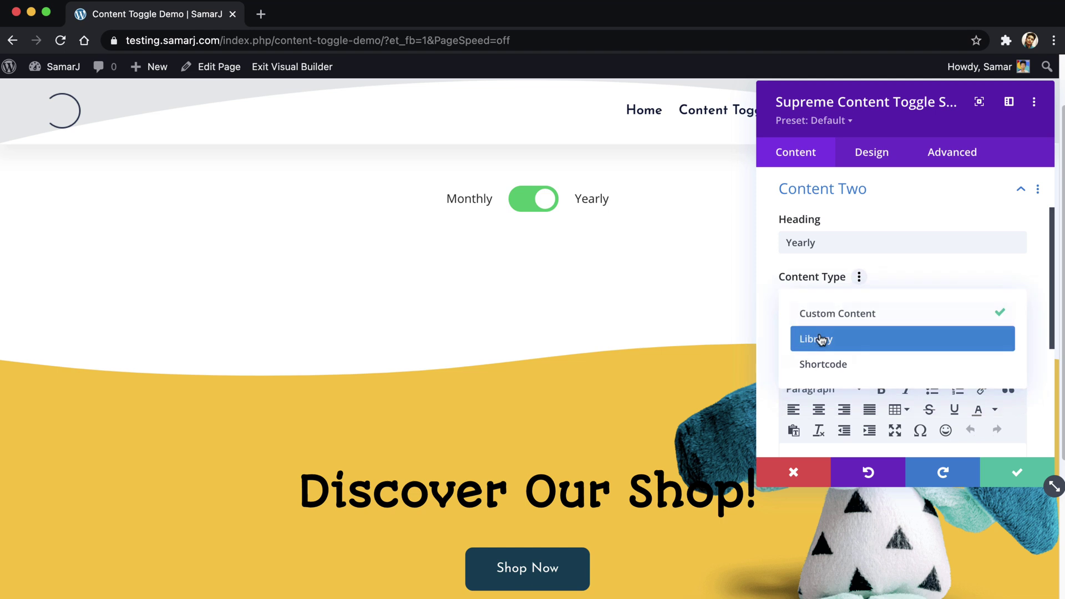
{"action": "left_click", "coordinate": [853, 344]}
{"action": "left_click", "coordinate": [851, 360]}
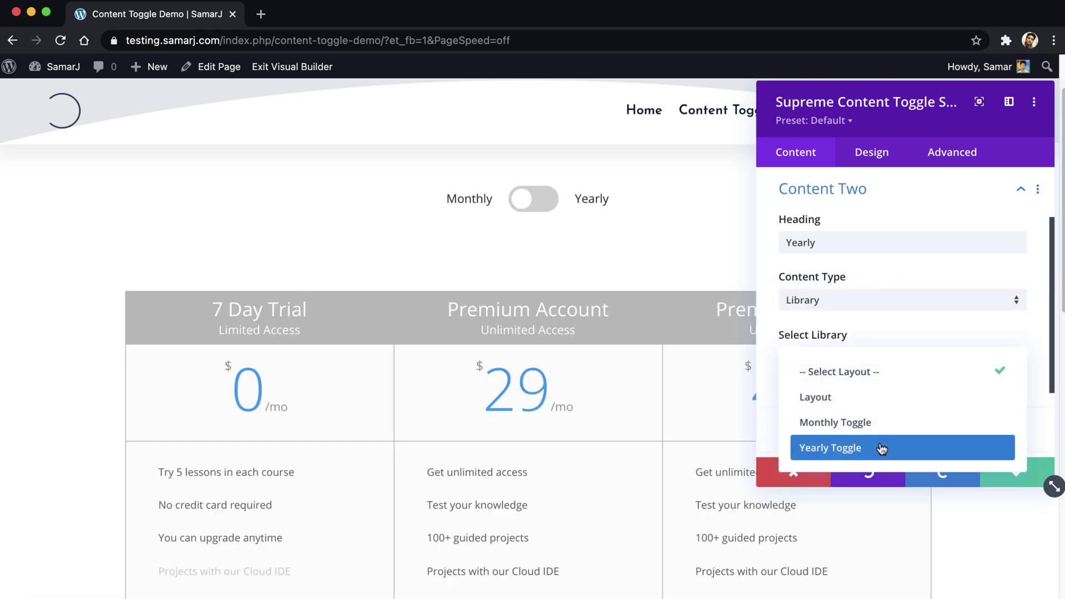
{"action": "left_click", "coordinate": [870, 447]}
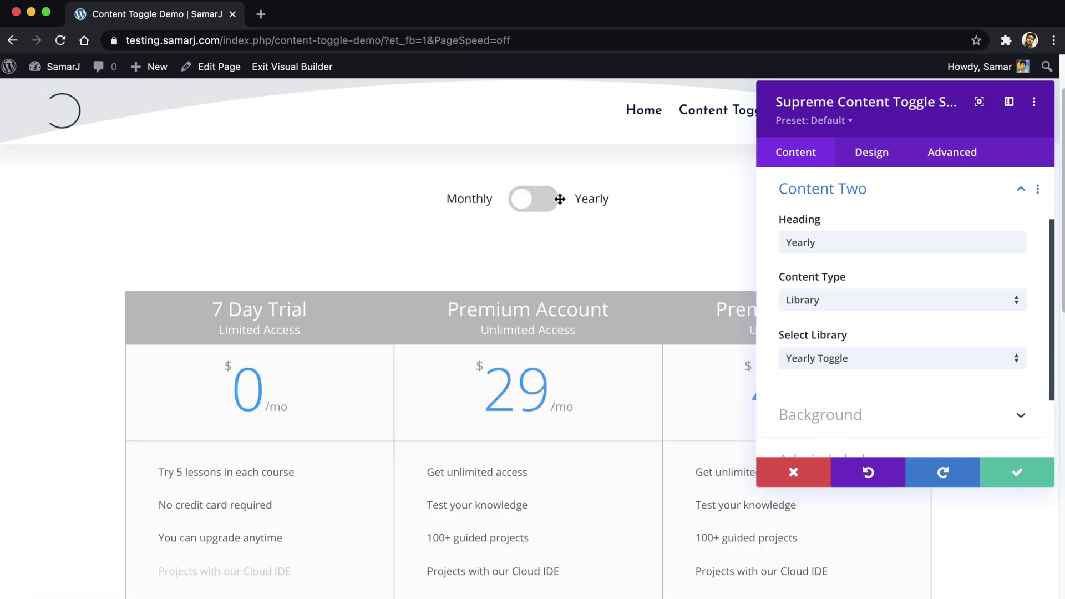
{"action": "left_click", "coordinate": [557, 198]}
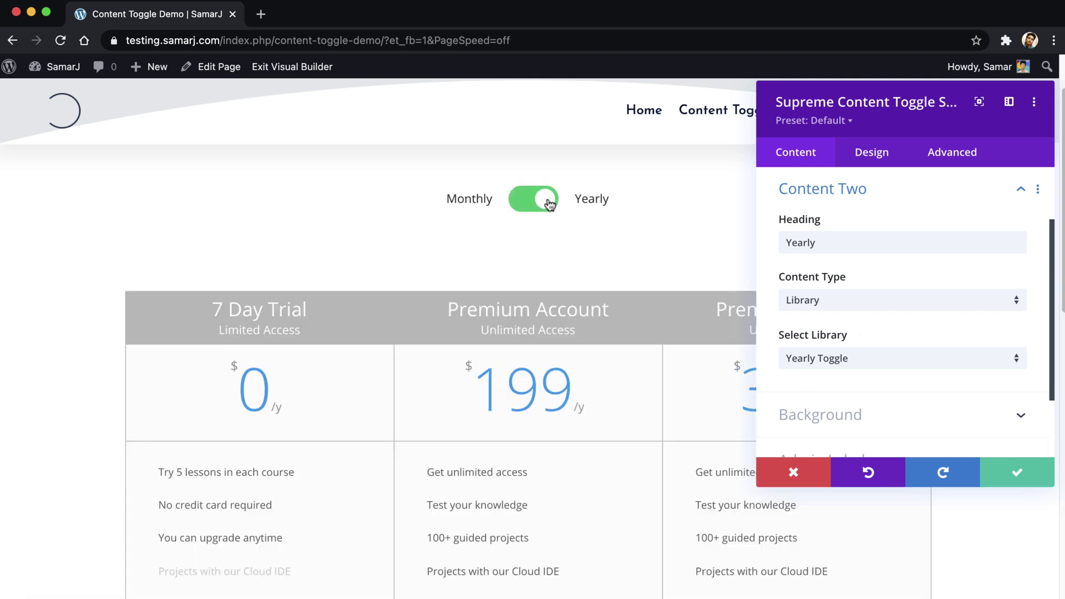
- In Design > Switcher, try a 36px switcher size, then reset it to the default 15px
{"action": "left_click", "coordinate": [882, 166]}
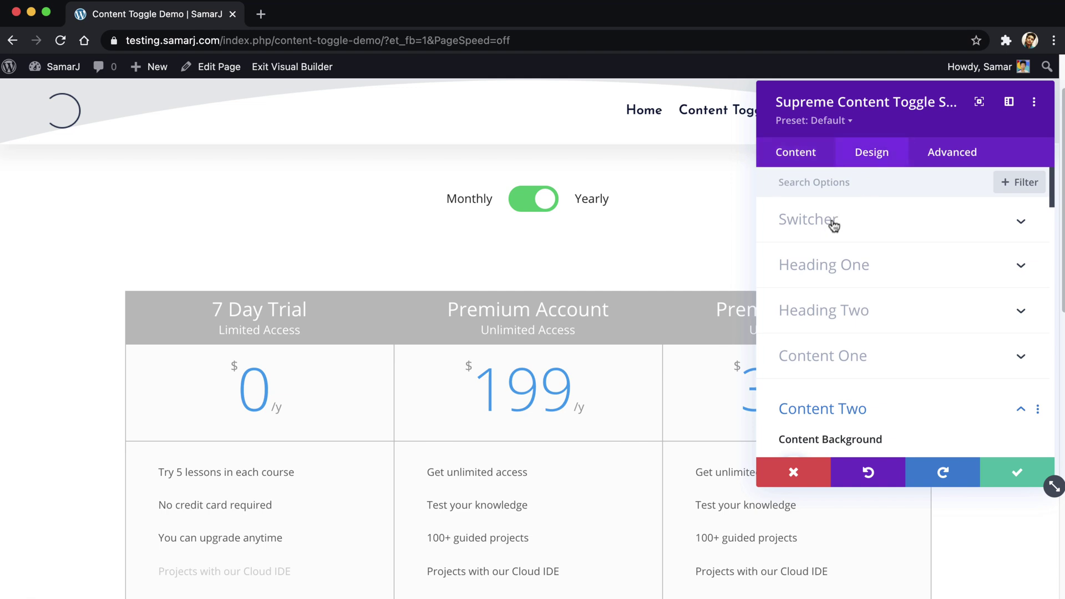
{"action": "left_click", "coordinate": [833, 224]}
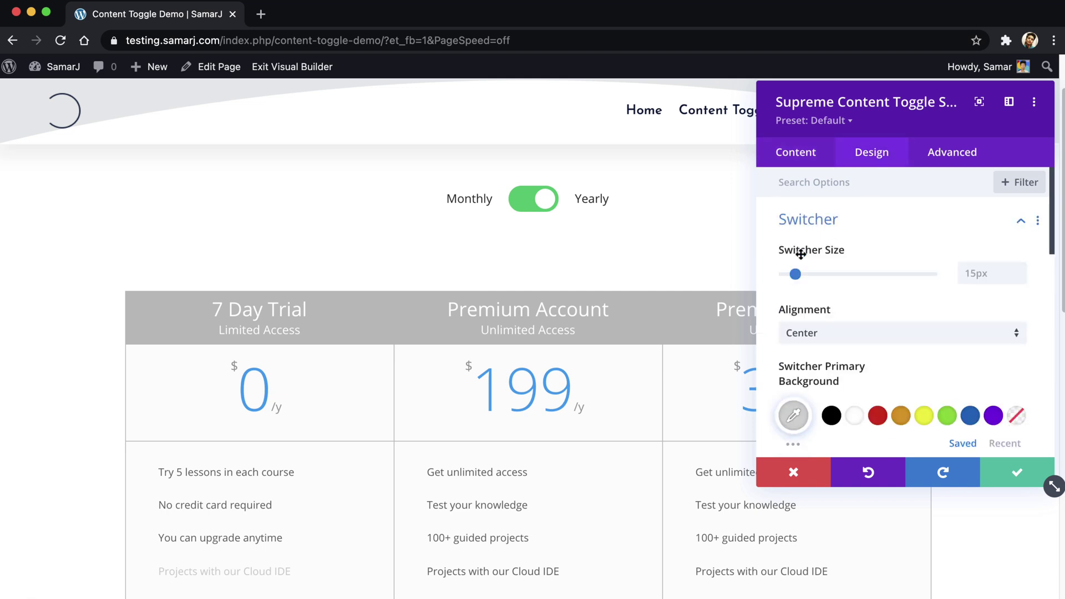
{"action": "scroll", "coordinate": [798, 333], "scroll_direction": "down", "scroll_amount": 1}
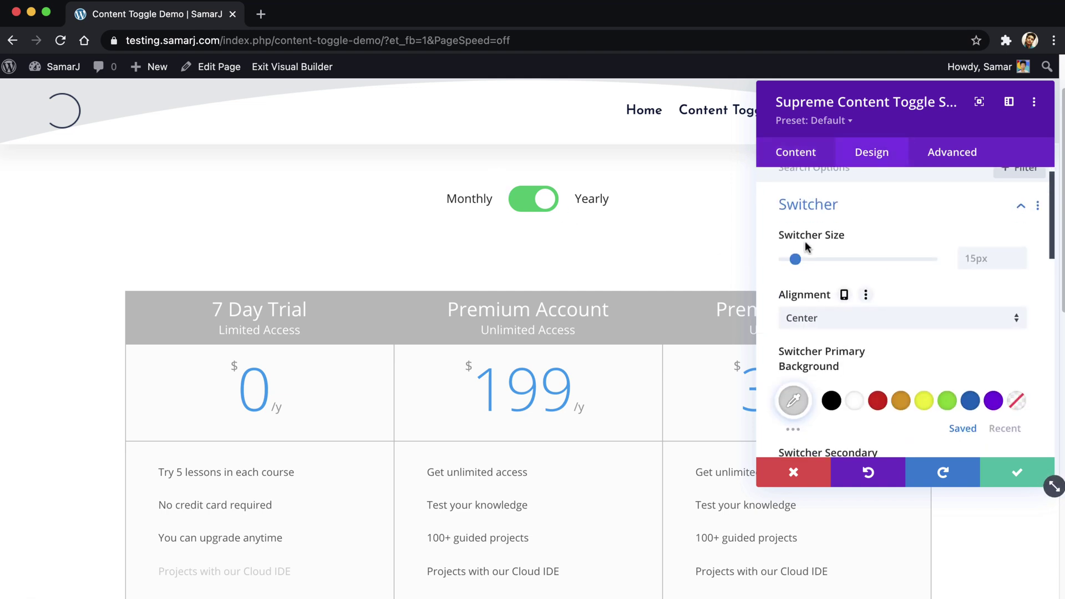
{"action": "left_click_drag", "start_coordinate": [794, 259], "coordinate": [810, 259]}
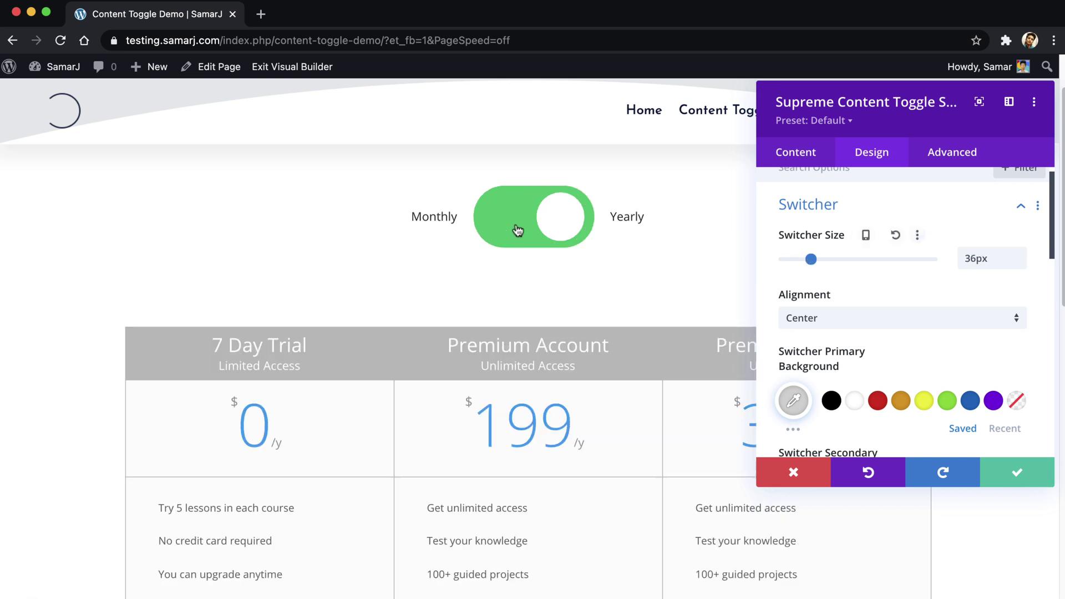
{"action": "left_click", "coordinate": [879, 236]}
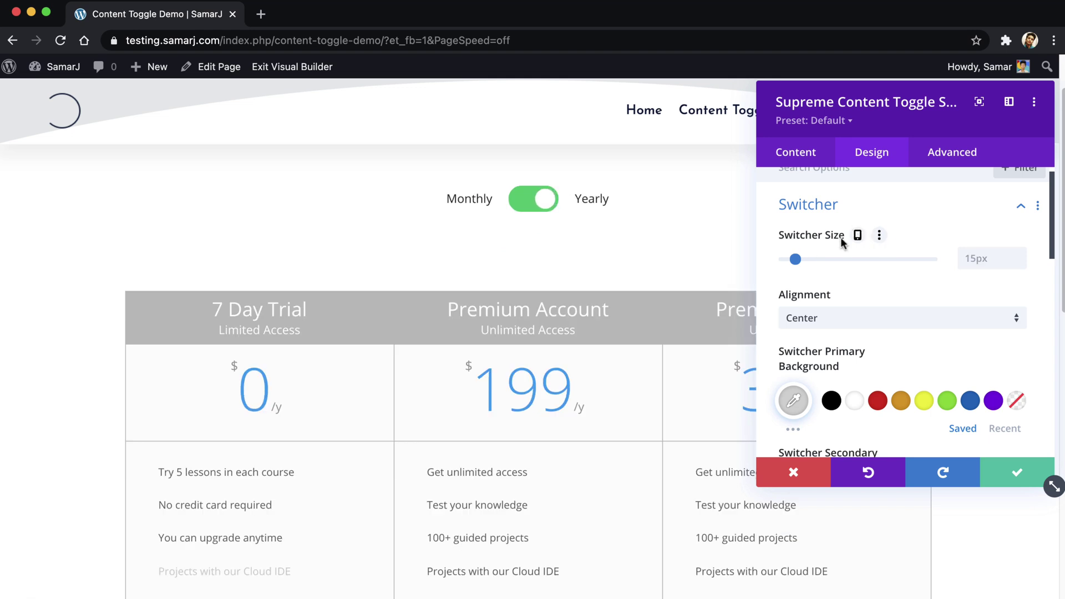
- After trying black, white and red, set the switcher's primary background to orange (#e09900)
{"action": "scroll", "coordinate": [832, 261], "scroll_direction": "down", "scroll_amount": 3}
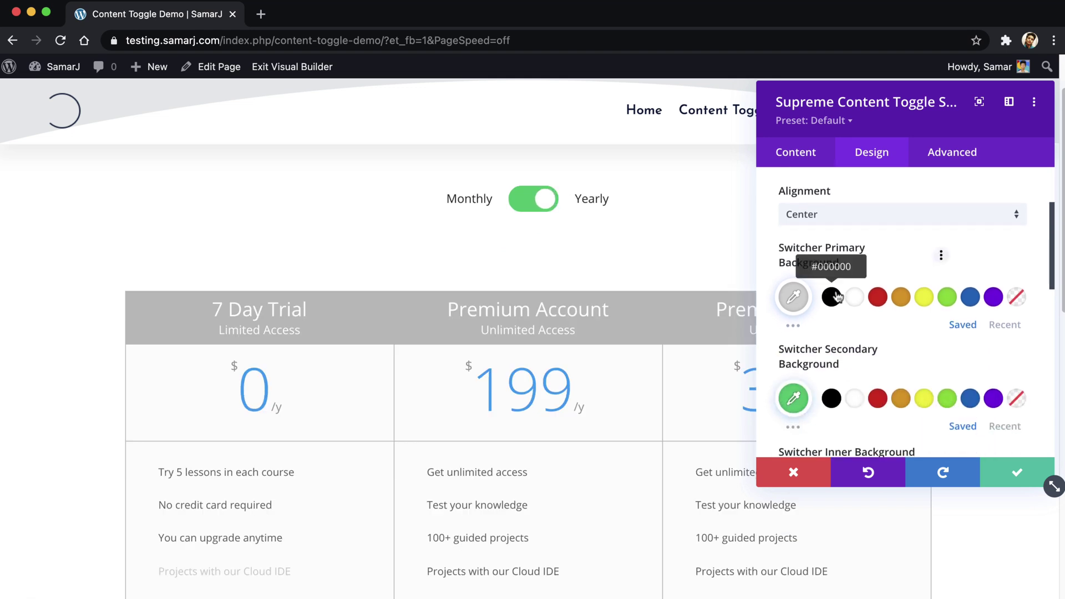
{"action": "left_click", "coordinate": [831, 296]}
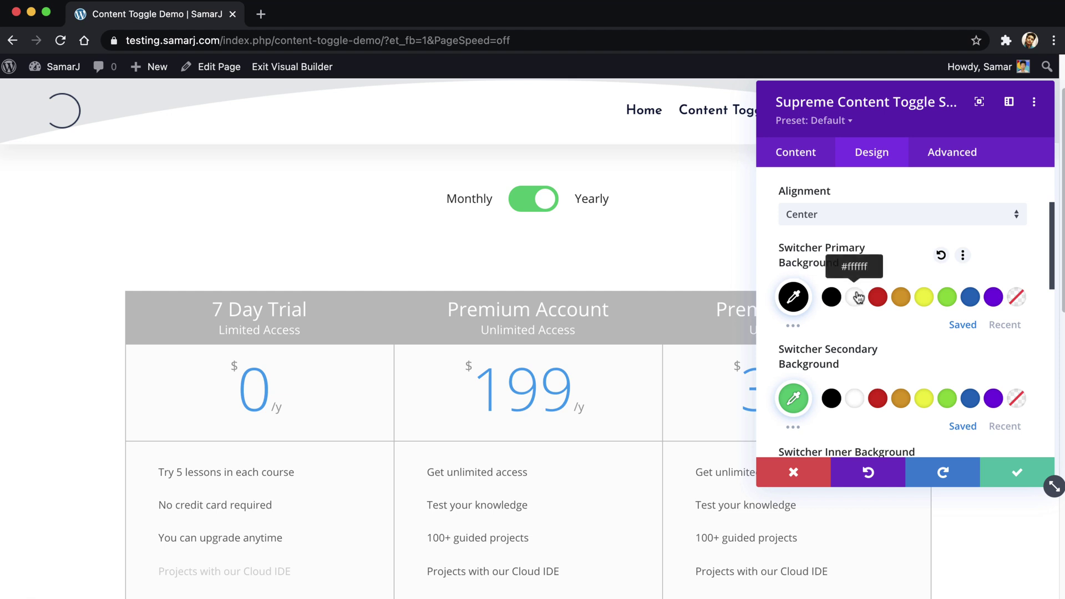
{"action": "left_click", "coordinate": [855, 297]}
{"action": "left_click", "coordinate": [877, 298]}
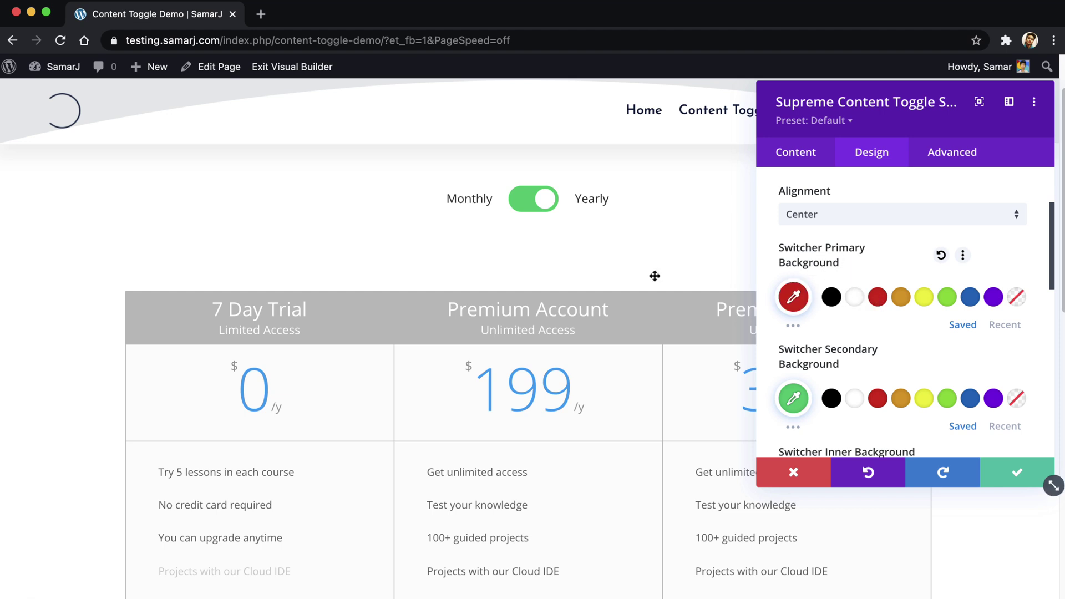
{"action": "left_click", "coordinate": [527, 204]}
{"action": "left_click", "coordinate": [831, 297]}
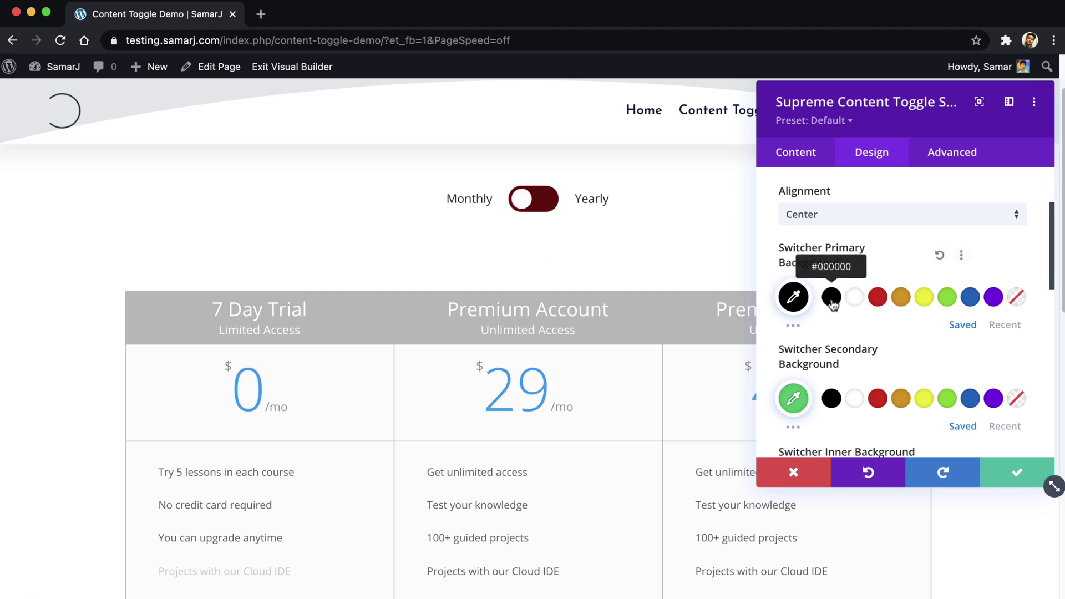
{"action": "left_click", "coordinate": [901, 308]}
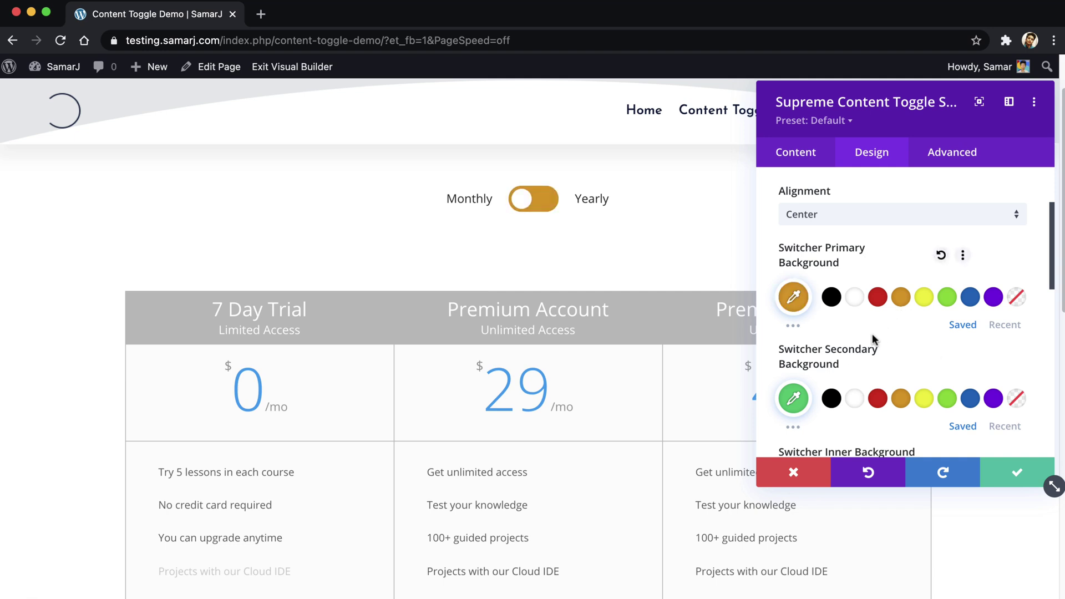
- Set the switcher's secondary background to blue and preview the Yearly side
{"action": "scroll", "coordinate": [886, 365], "scroll_direction": "down", "scroll_amount": 1}
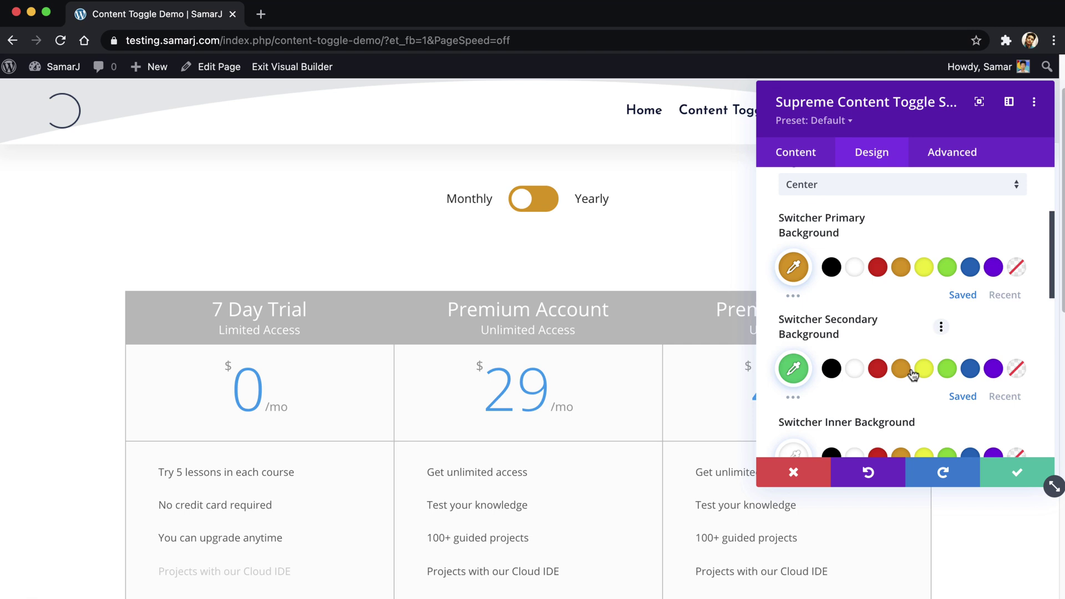
{"action": "left_click", "coordinate": [969, 369]}
{"action": "left_click", "coordinate": [534, 214]}
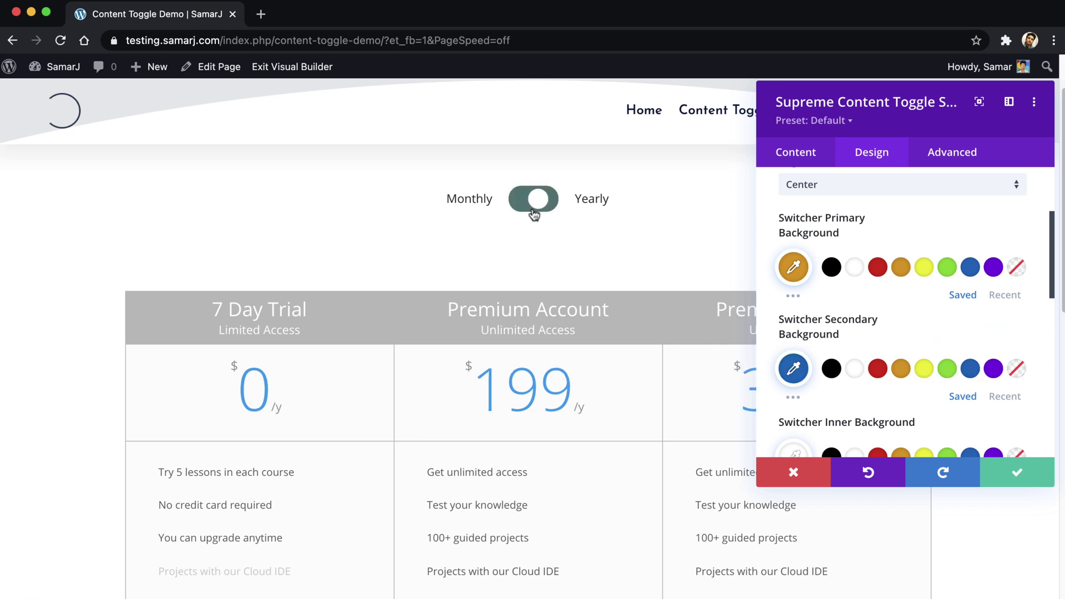
{"action": "scroll", "coordinate": [899, 310], "scroll_direction": "down", "scroll_amount": 2}
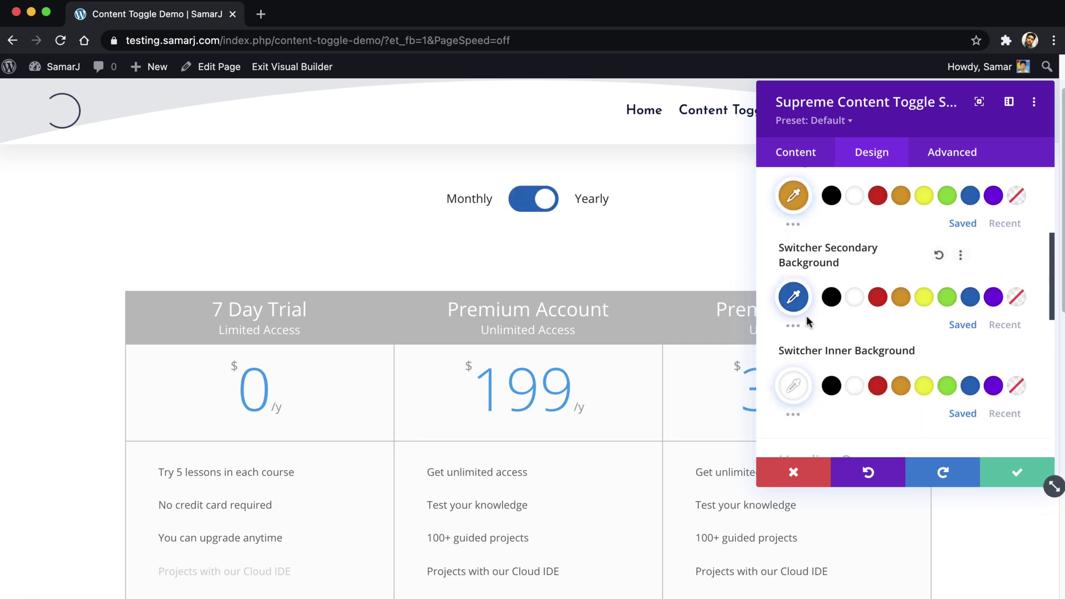
{"action": "scroll", "coordinate": [822, 269], "scroll_direction": "down", "scroll_amount": 5}
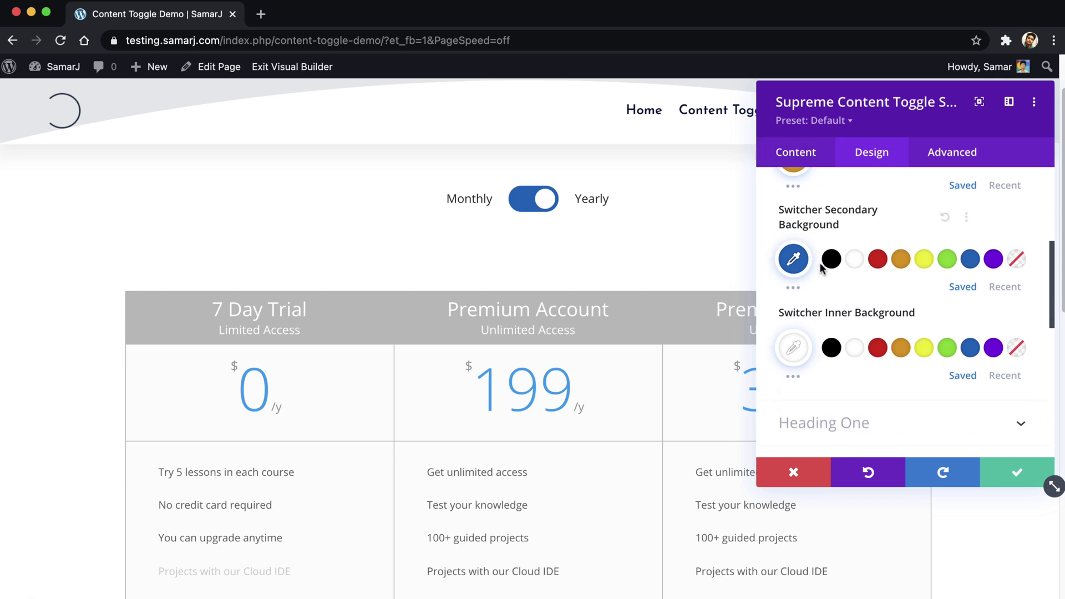
{"action": "scroll", "coordinate": [821, 269], "scroll_direction": "down", "scroll_amount": 2}
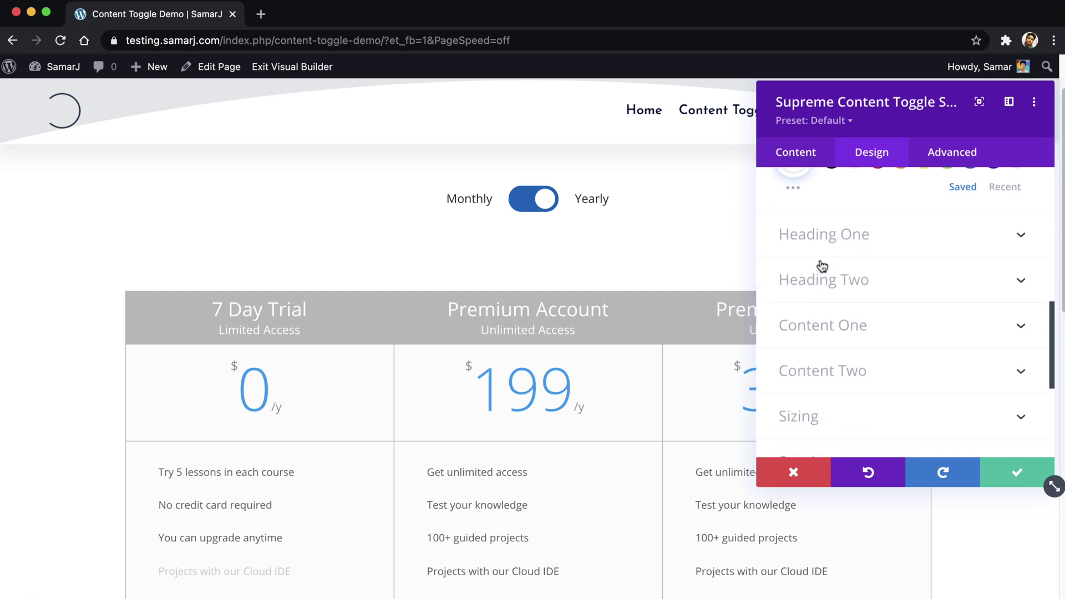
- Style the Monthly heading (Heading One) in the Montserrat font at Bold weight
{"action": "left_click", "coordinate": [820, 253]}
{"action": "left_click", "coordinate": [813, 299]}
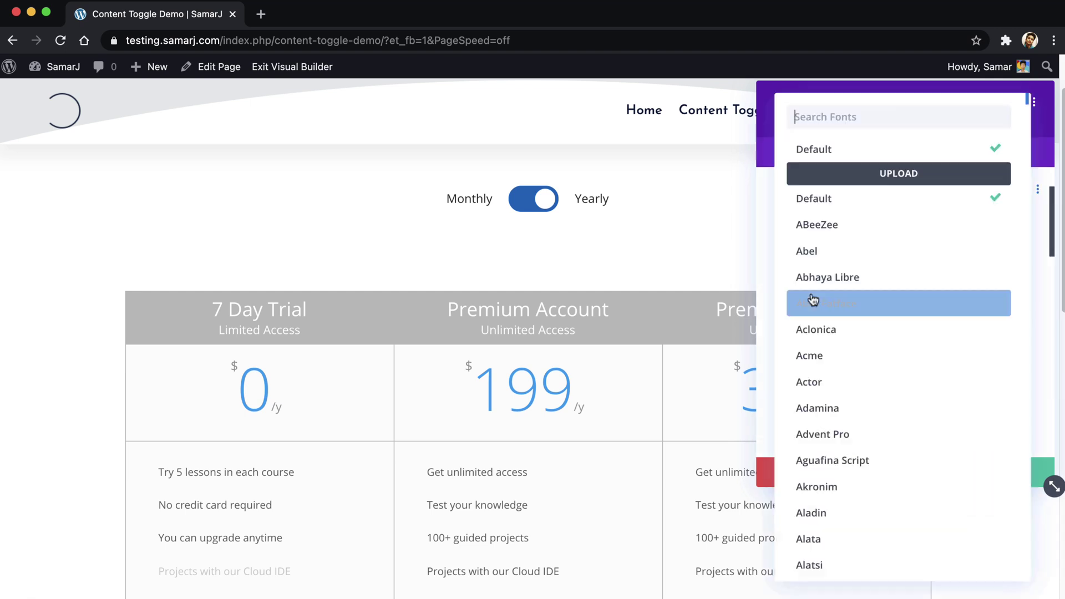
{"action": "type", "text": "mont"}
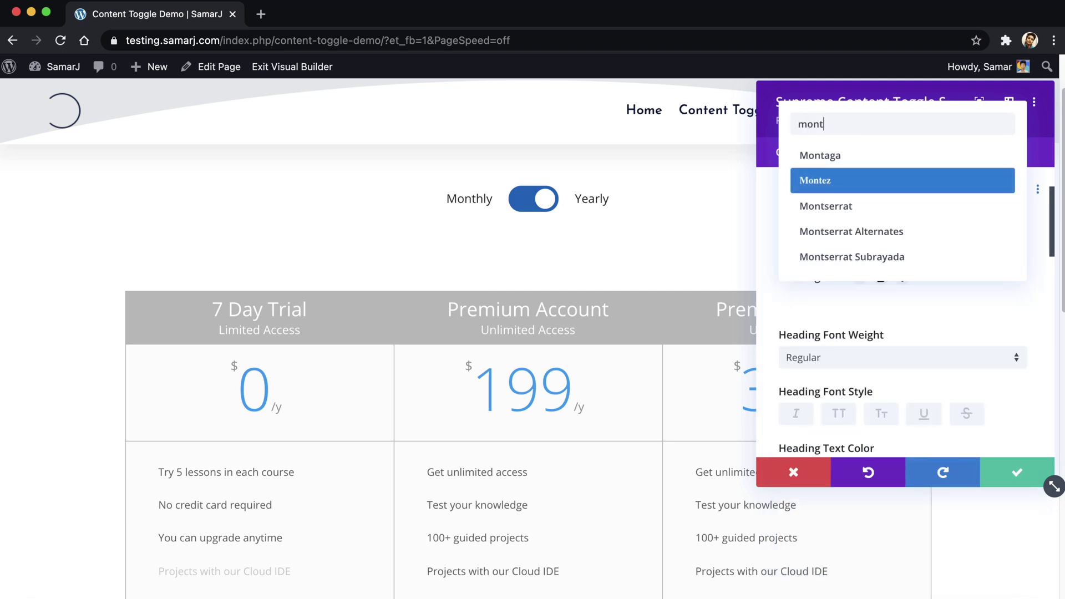
{"action": "left_click", "coordinate": [815, 206]}
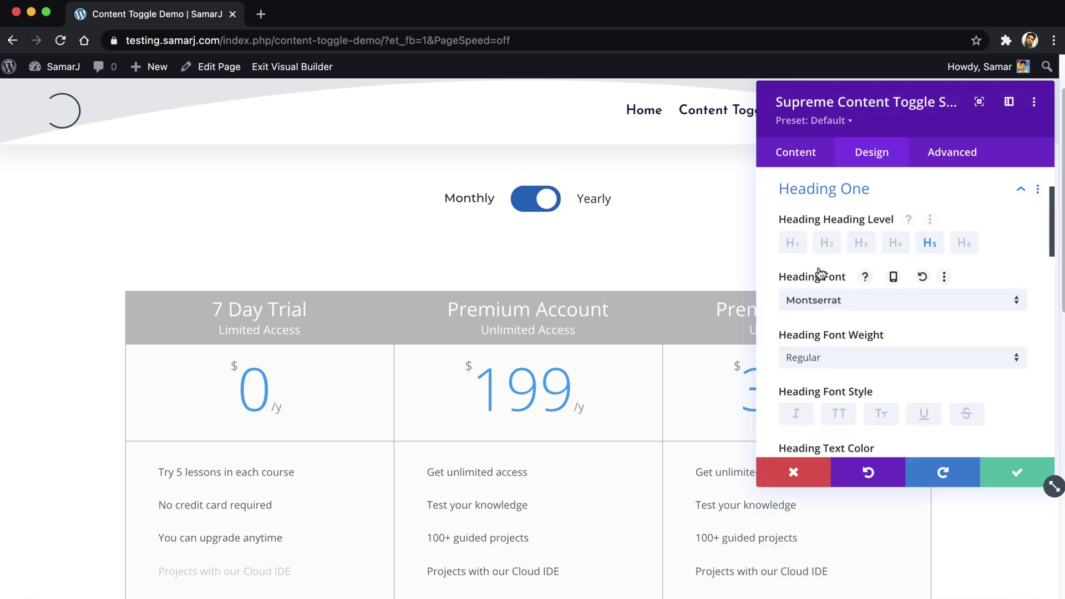
{"action": "left_click", "coordinate": [814, 358]}
{"action": "left_click", "coordinate": [821, 498]}
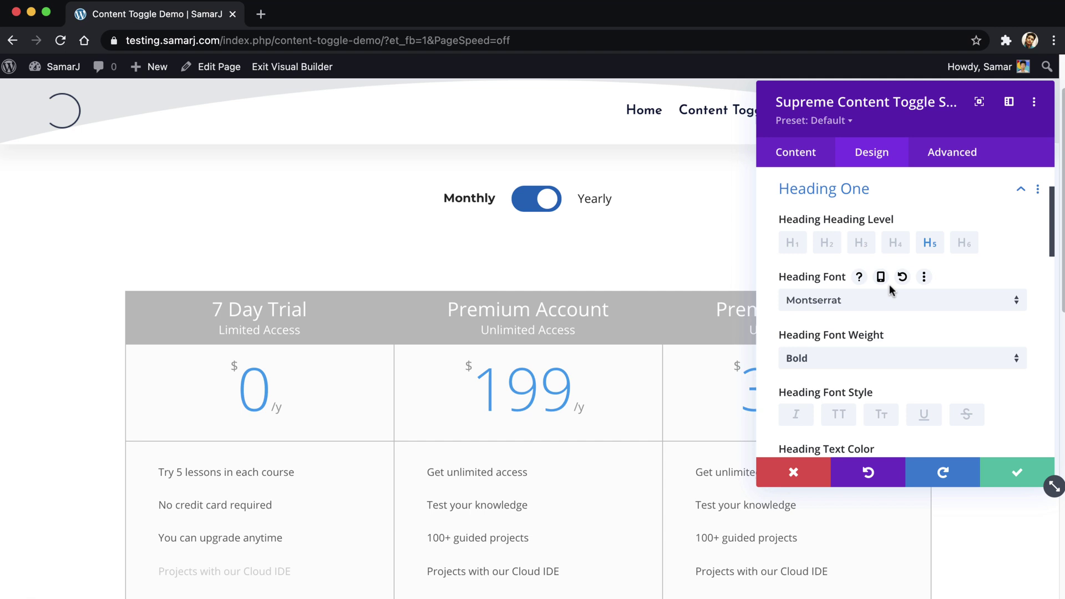
- Collapse the Heading One styles, dismissing the right-click menus on Heading One and Heading Two
{"action": "right_click", "coordinate": [849, 209]}
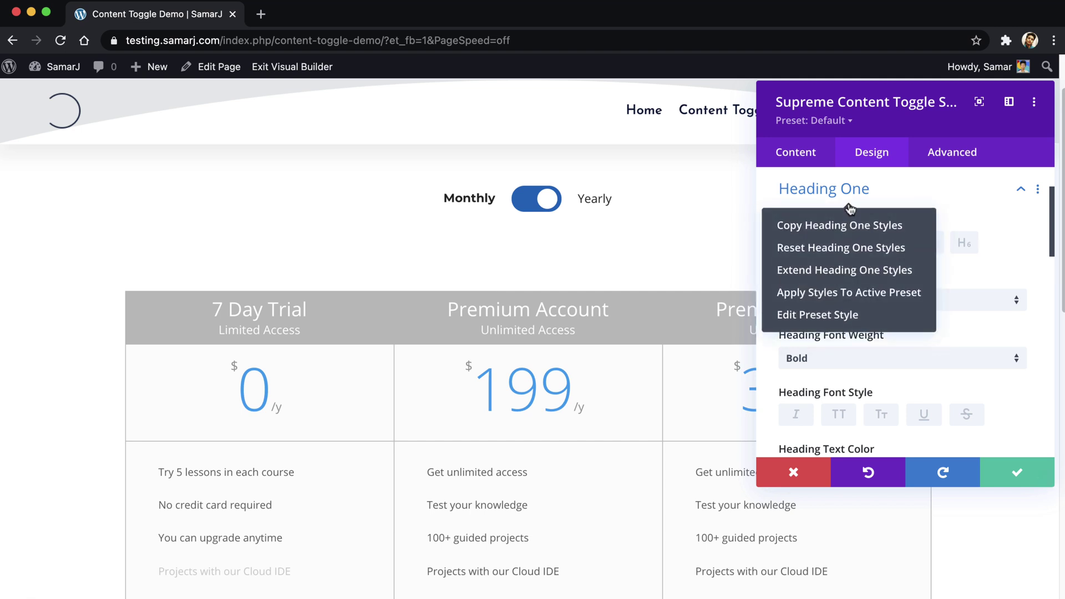
{"action": "left_click", "coordinate": [850, 210]}
{"action": "left_click", "coordinate": [836, 196]}
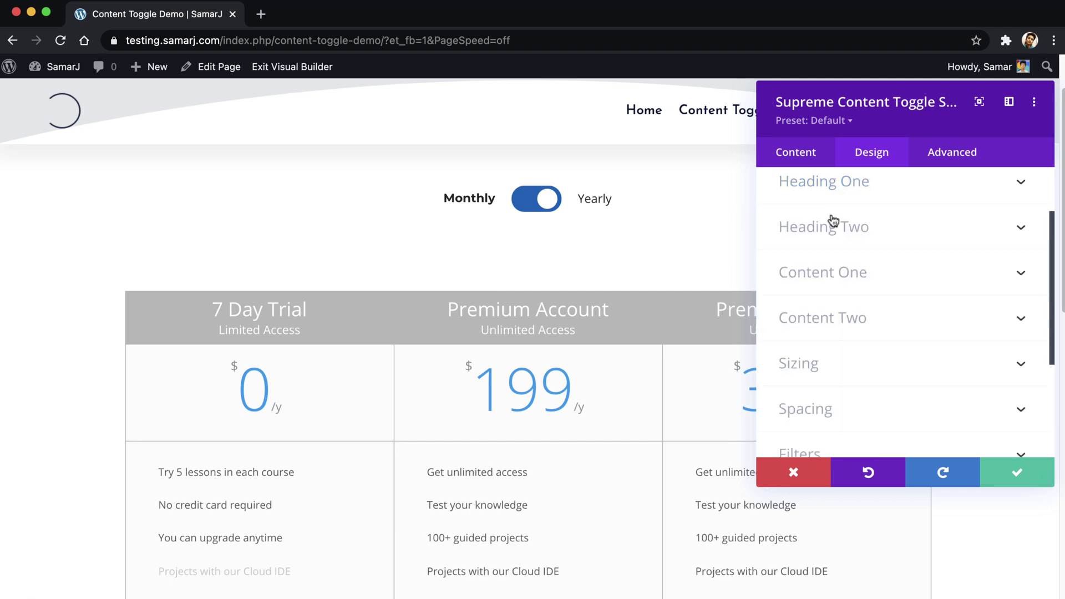
{"action": "right_click", "coordinate": [833, 221]}
{"action": "left_click", "coordinate": [823, 259]}
- Style the Yearly heading (Heading Two) in Montserrat at Bold weight with black text colour
{"action": "left_click", "coordinate": [824, 265]}
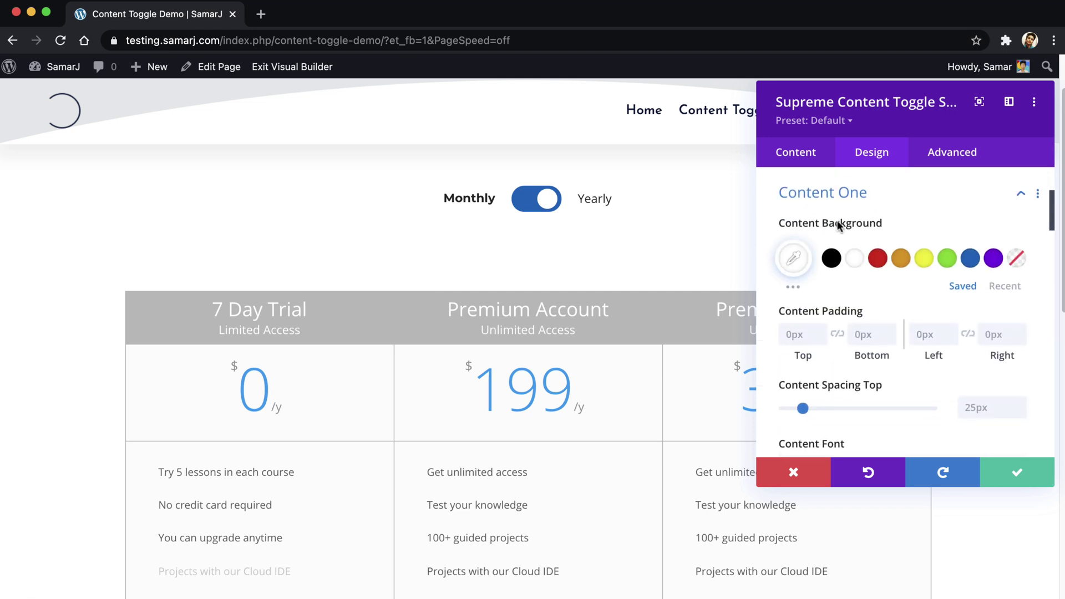
{"action": "scroll", "coordinate": [838, 222], "scroll_direction": "up", "scroll_amount": 2}
{"action": "left_click", "coordinate": [829, 200]}
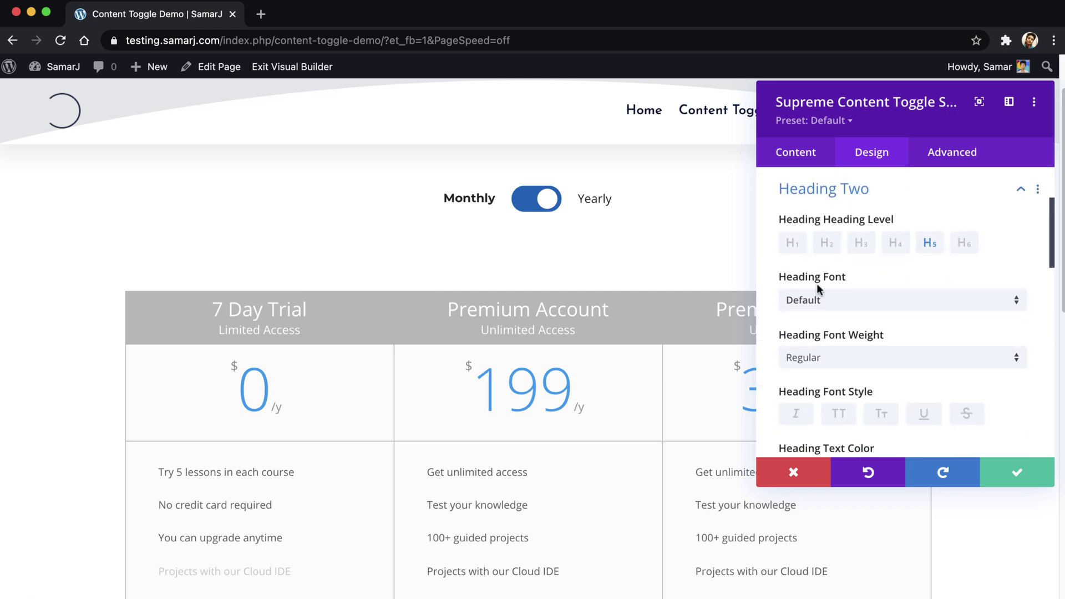
{"action": "left_click", "coordinate": [815, 299]}
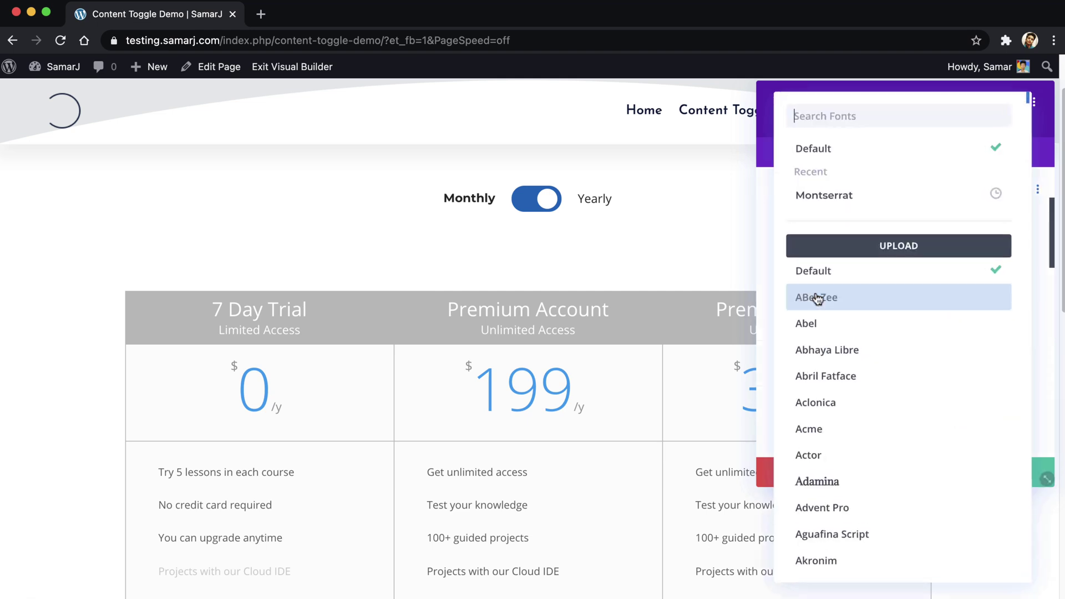
{"action": "left_click", "coordinate": [824, 197]}
{"action": "scroll", "coordinate": [822, 266], "scroll_direction": "down", "scroll_amount": 2}
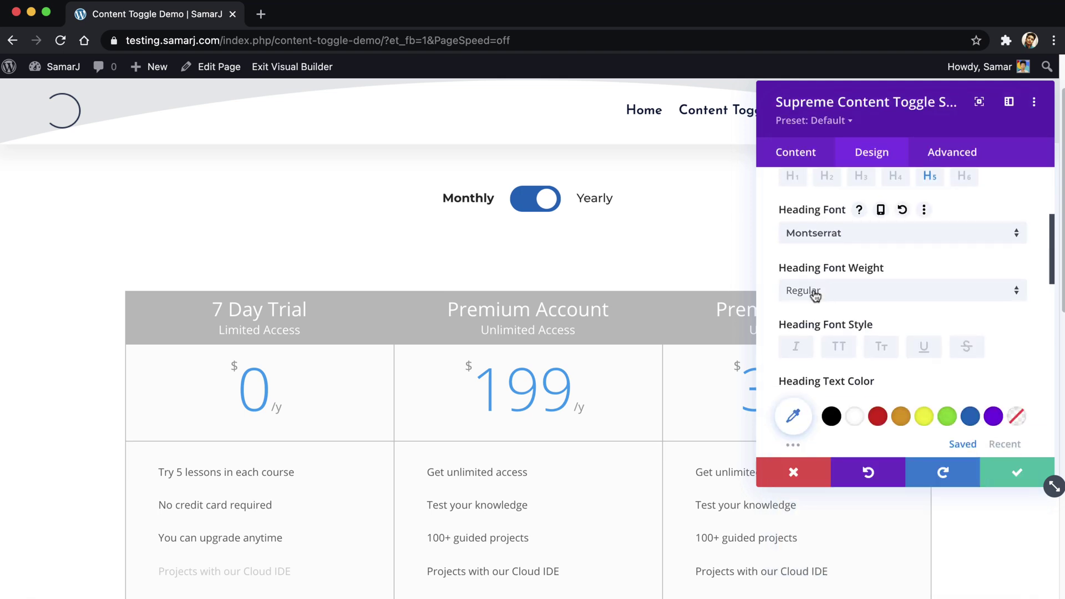
{"action": "left_click", "coordinate": [815, 295]}
{"action": "left_click", "coordinate": [810, 458]}
{"action": "scroll", "coordinate": [832, 319], "scroll_direction": "down", "scroll_amount": 2}
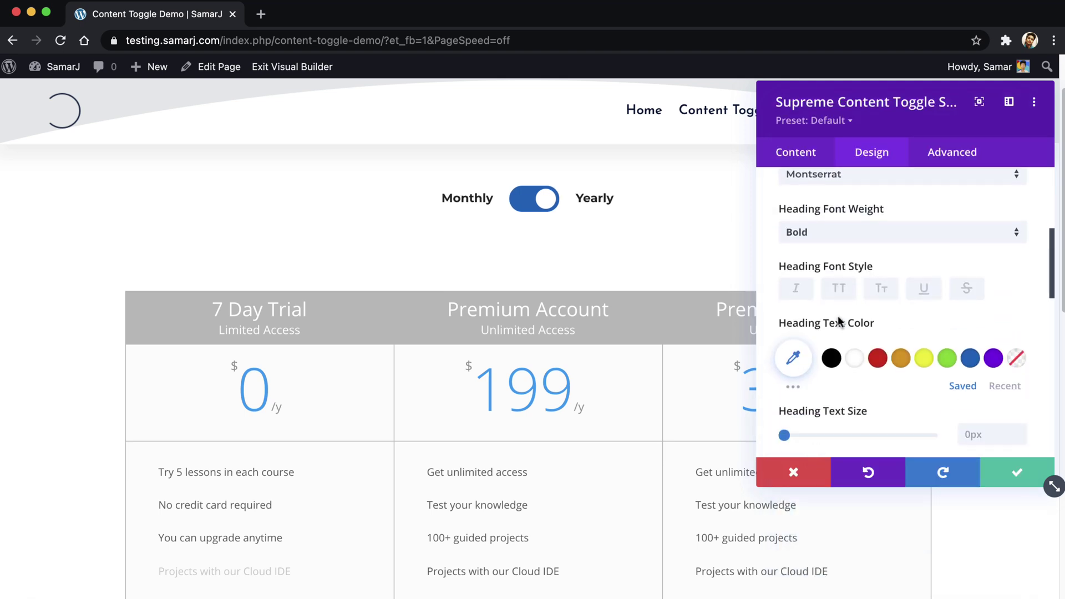
{"action": "scroll", "coordinate": [839, 321], "scroll_direction": "down", "scroll_amount": 1}
{"action": "left_click", "coordinate": [838, 329]}
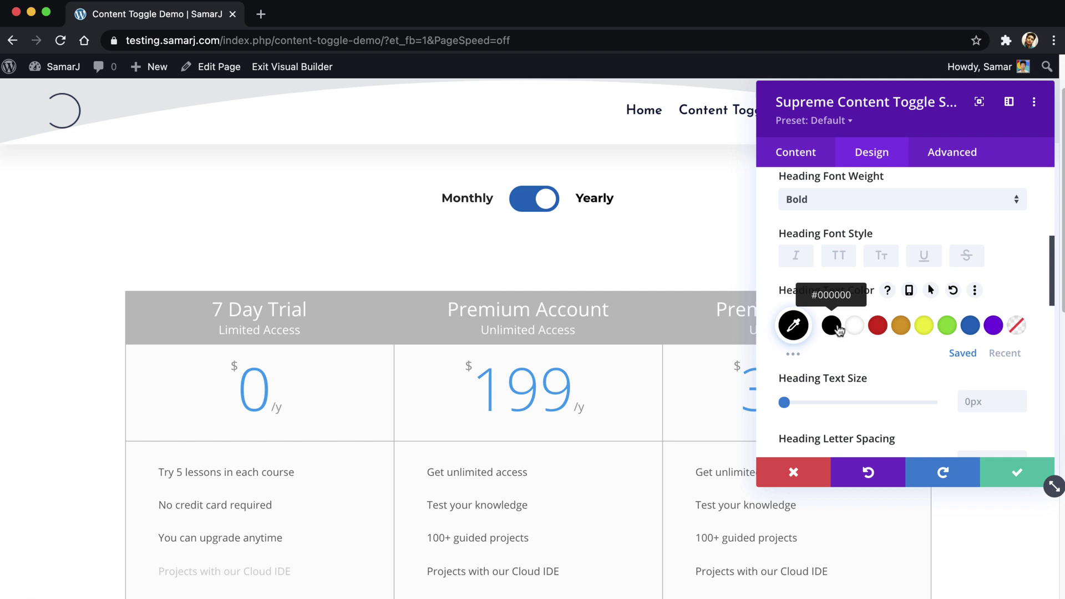
{"action": "scroll", "coordinate": [832, 333], "scroll_direction": "up", "scroll_amount": 10}
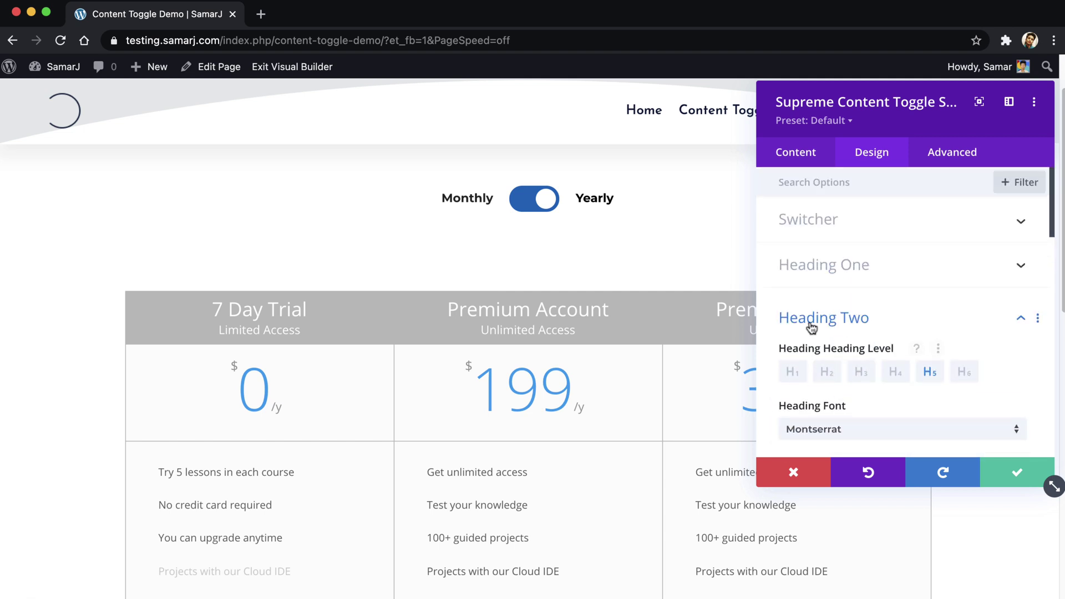
- Try black and red Content One backgrounds, then reset the background to its default
{"action": "left_click", "coordinate": [811, 328]}
{"action": "left_click", "coordinate": [813, 359]}
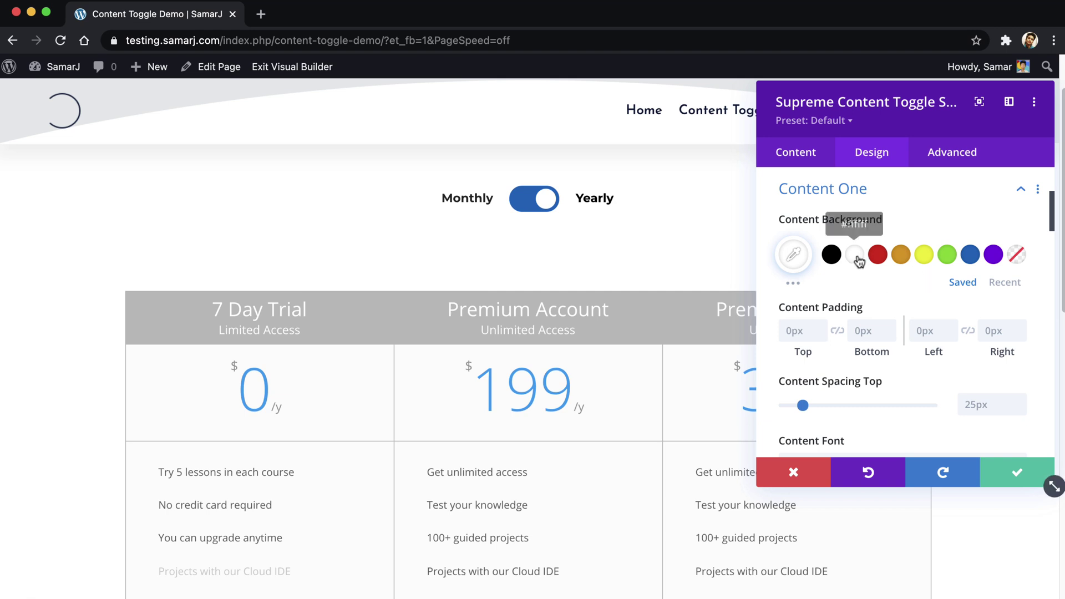
{"action": "left_click", "coordinate": [832, 259]}
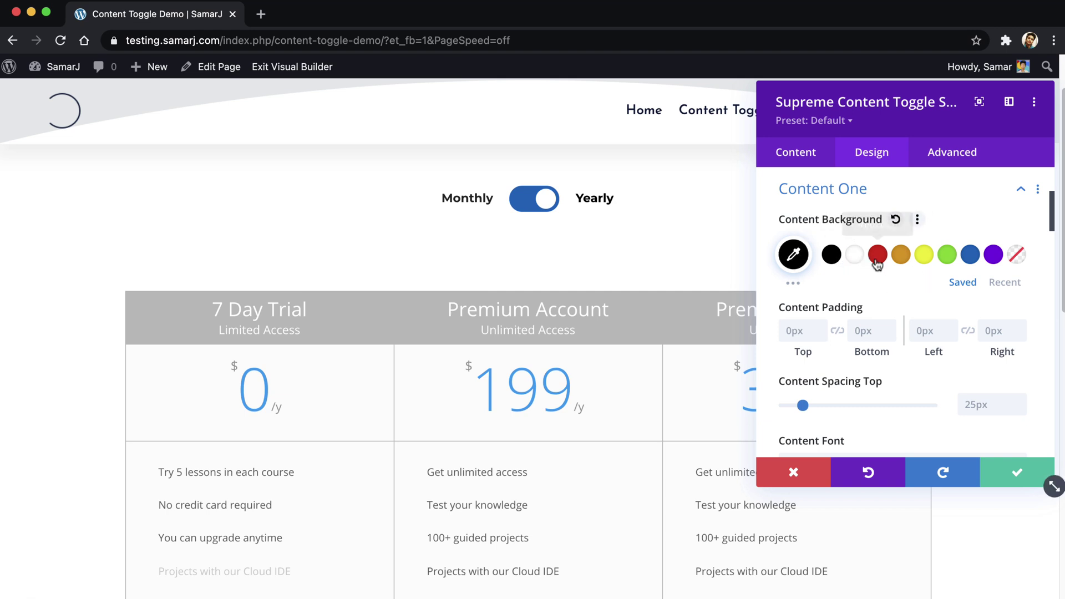
{"action": "left_click", "coordinate": [877, 260]}
{"action": "left_click", "coordinate": [832, 259]}
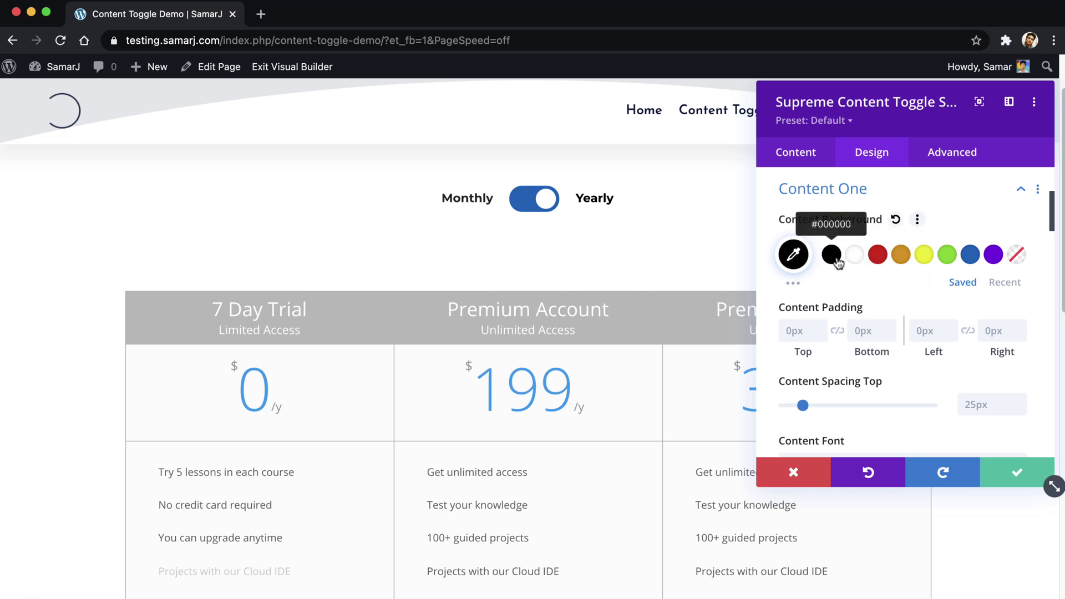
{"action": "left_click", "coordinate": [898, 223]}
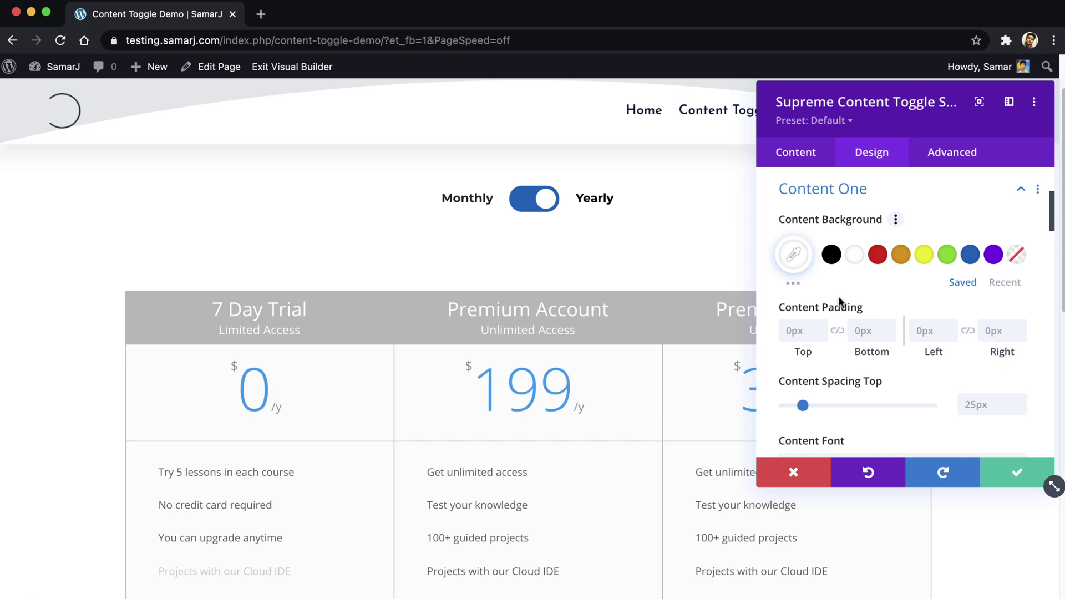
- Briefly check the Content Two styling options, then reopen the Content One styling options
{"action": "scroll", "coordinate": [821, 310], "scroll_direction": "down", "scroll_amount": 3}
{"action": "scroll", "coordinate": [810, 340], "scroll_direction": "up", "scroll_amount": 3}
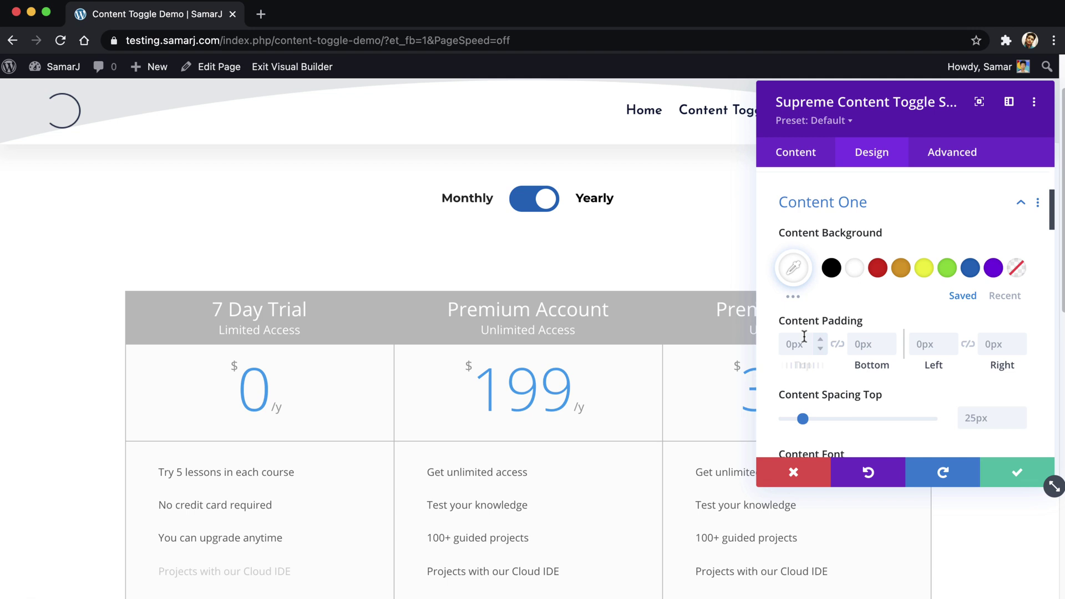
{"action": "left_click", "coordinate": [827, 197]}
{"action": "left_click", "coordinate": [827, 227]}
{"action": "left_click", "coordinate": [826, 196]}
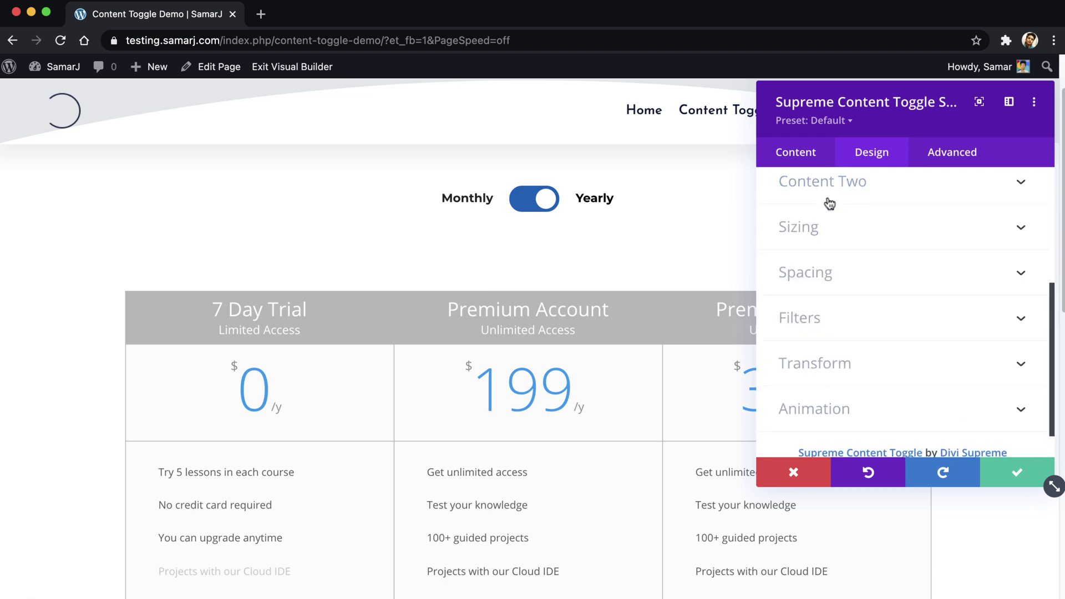
{"action": "left_click", "coordinate": [827, 200]}
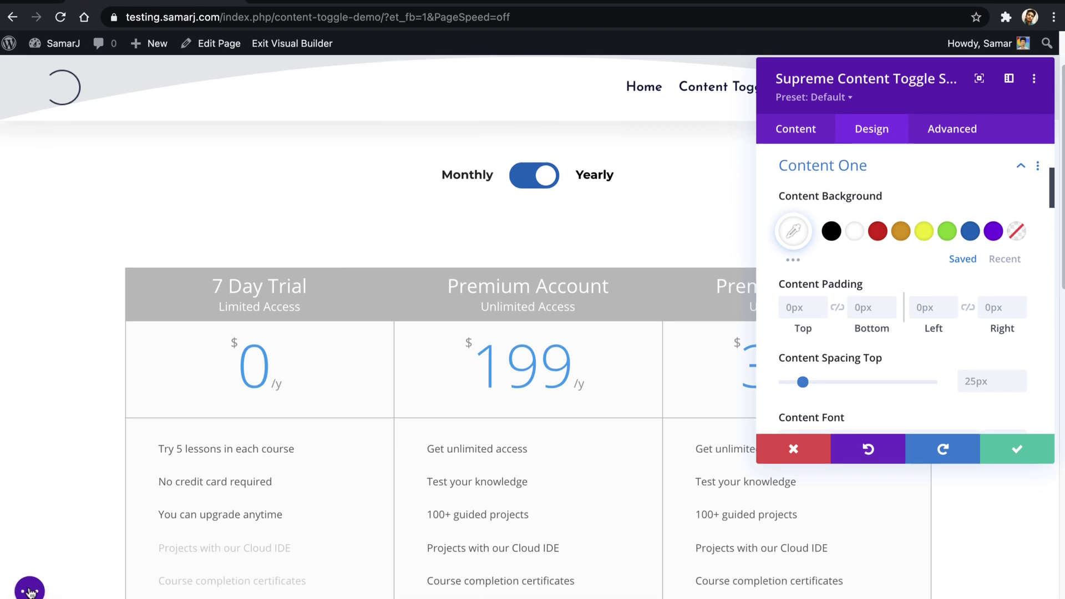
- Exit the Divi Visual Builder to view the live Content Toggle Demo page
{"action": "left_click", "coordinate": [29, 592]}
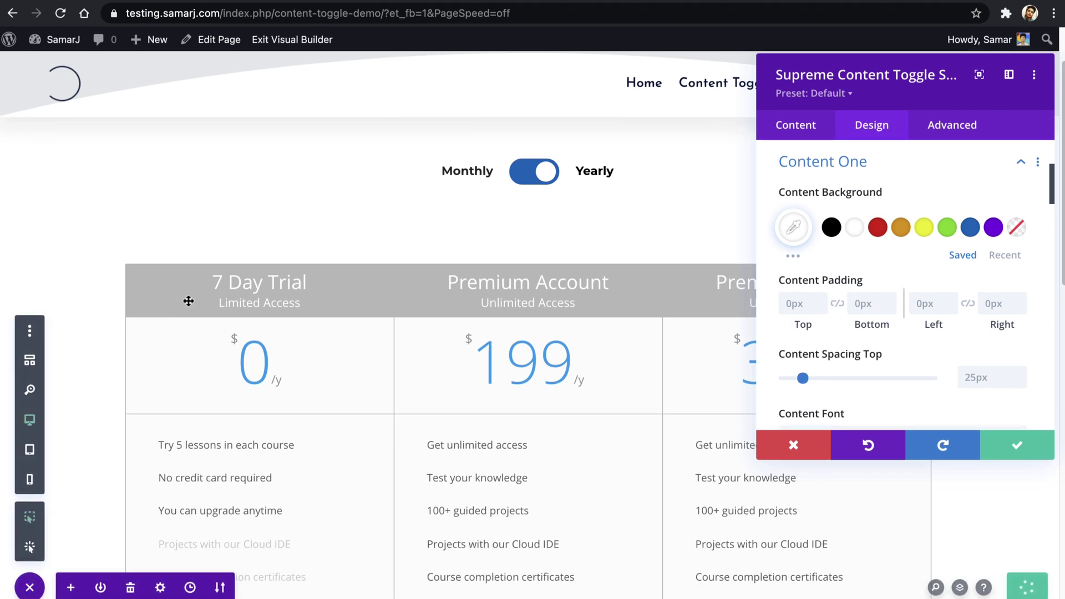
{"action": "left_click", "coordinate": [274, 51]}
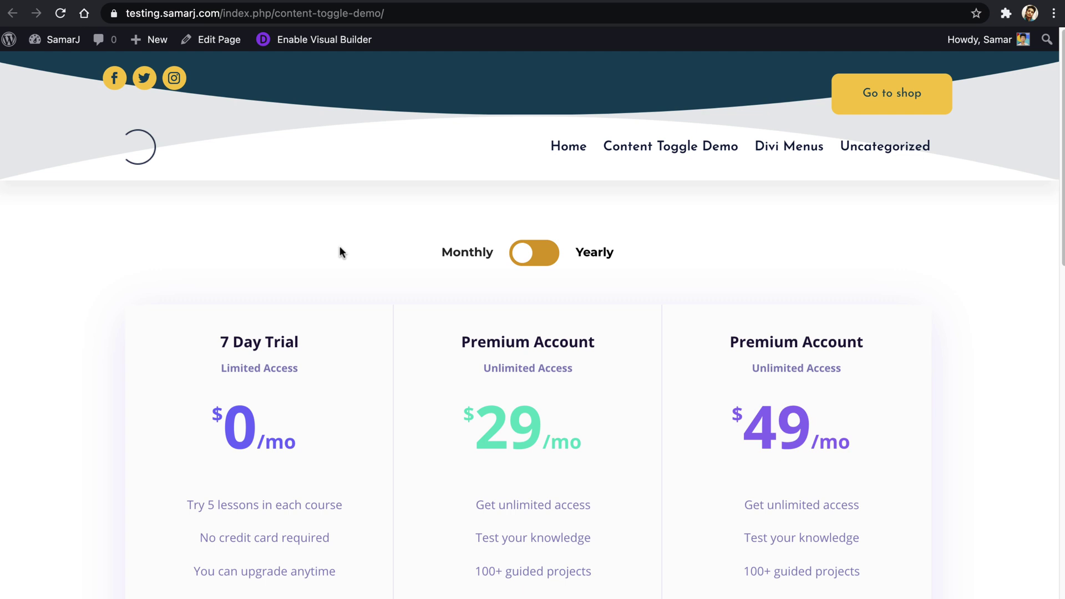
- Flip the pricing switch to Yearly and back to Monthly on the live page
{"action": "scroll", "coordinate": [339, 250], "scroll_direction": "down", "scroll_amount": 5}
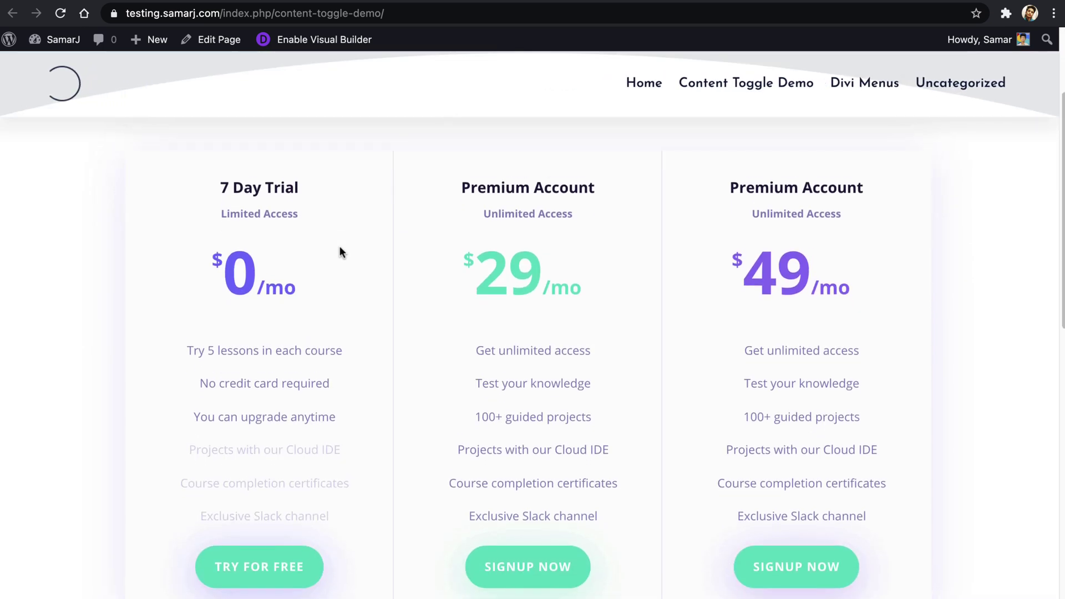
{"action": "scroll", "coordinate": [340, 249], "scroll_direction": "up", "scroll_amount": 1}
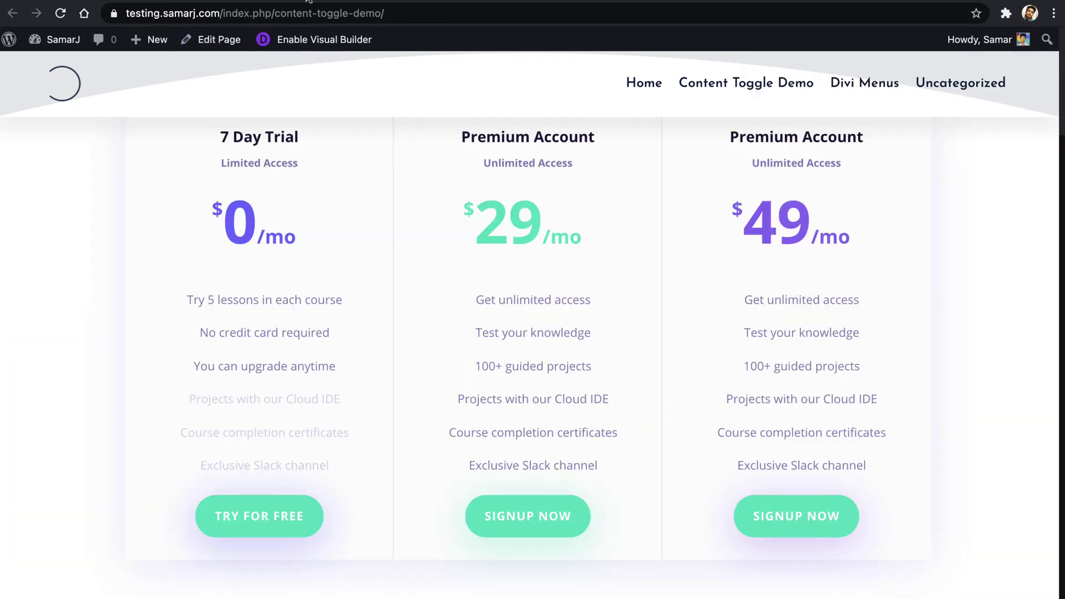
{"action": "scroll", "coordinate": [327, 165], "scroll_direction": "up", "scroll_amount": 2}
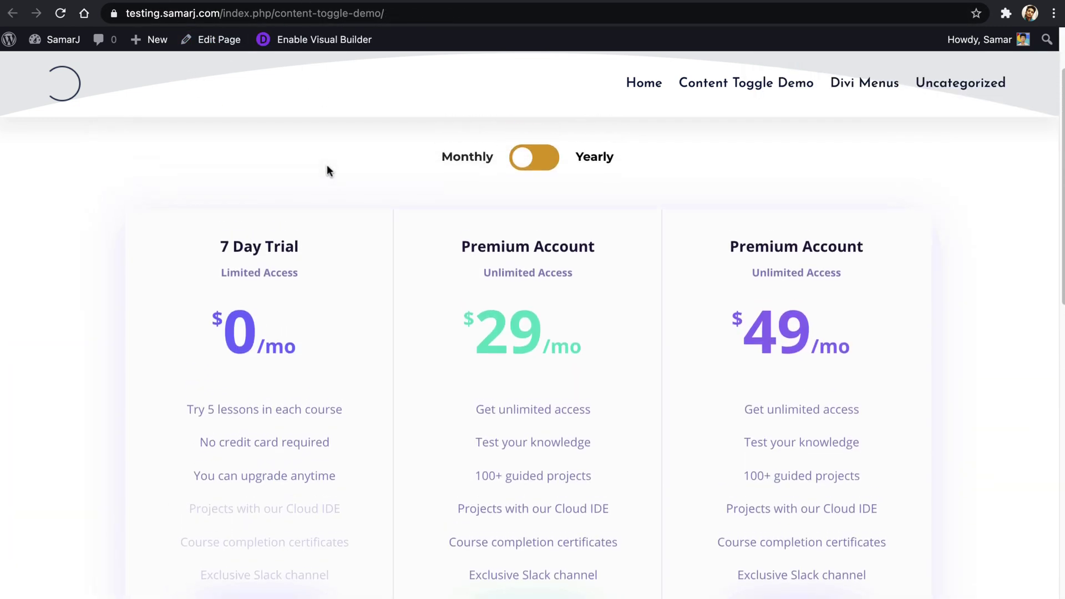
{"action": "left_click", "coordinate": [519, 169]}
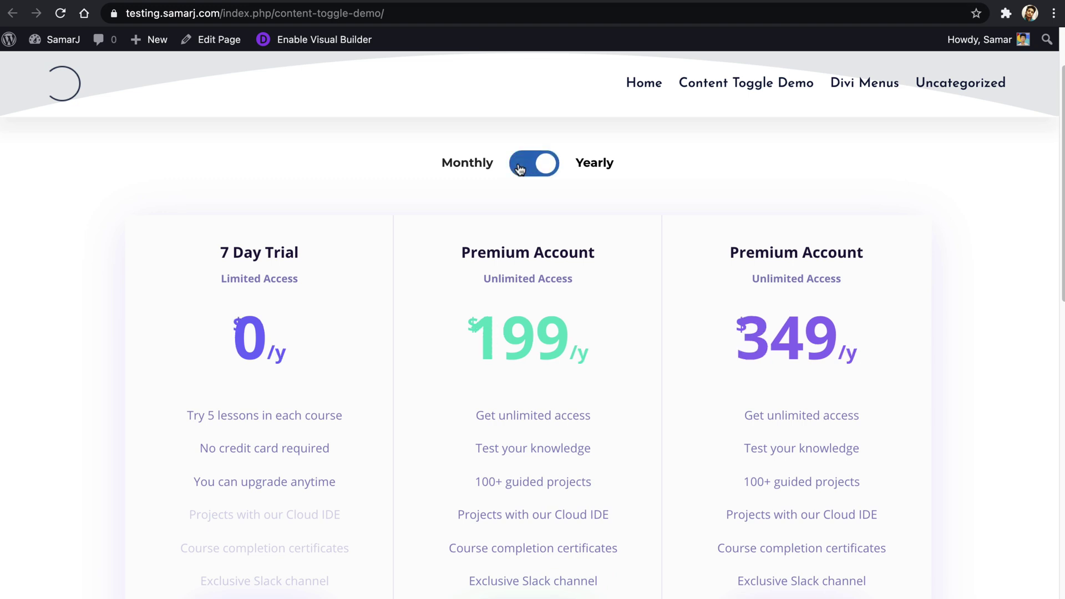
{"action": "left_click", "coordinate": [519, 169]}
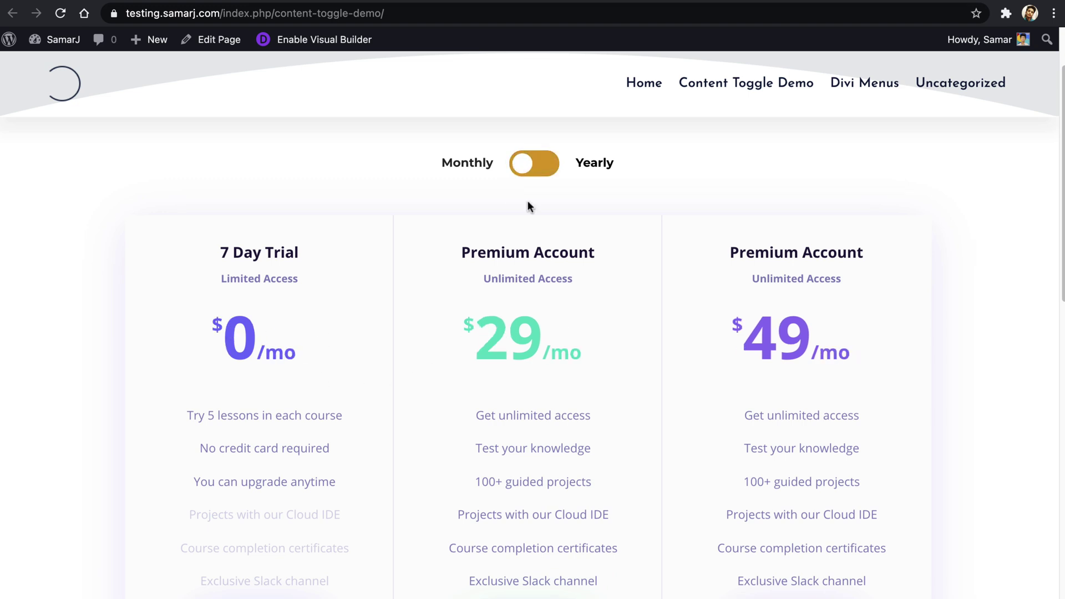
- Switch to Yearly again and check the $0/y, $199/y and $349/y prices
{"action": "left_click_drag", "start_coordinate": [267, 360], "coordinate": [294, 361]}
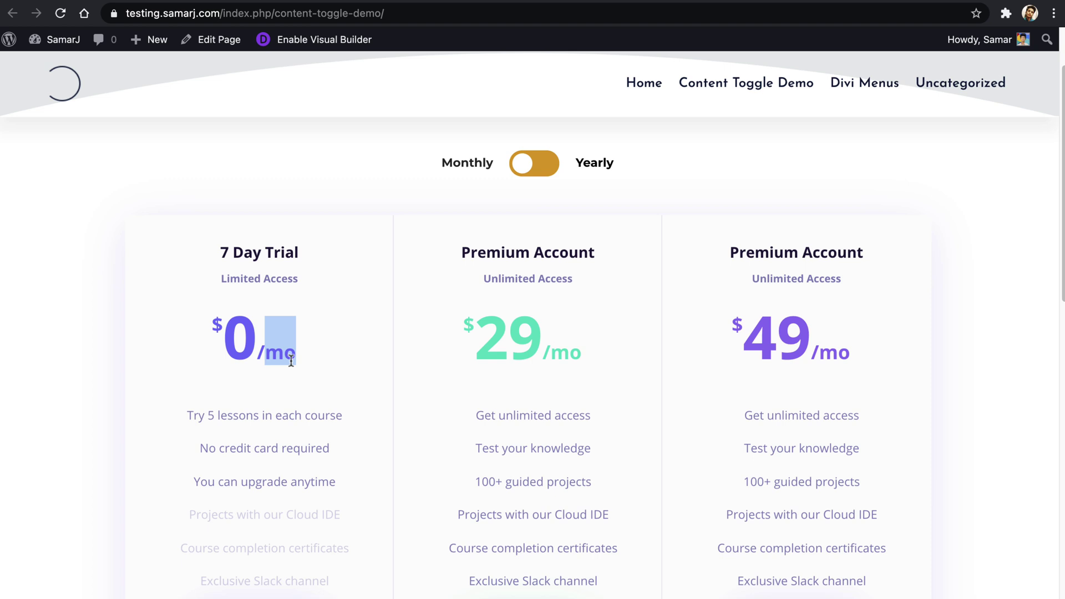
{"action": "left_click", "coordinate": [291, 360]}
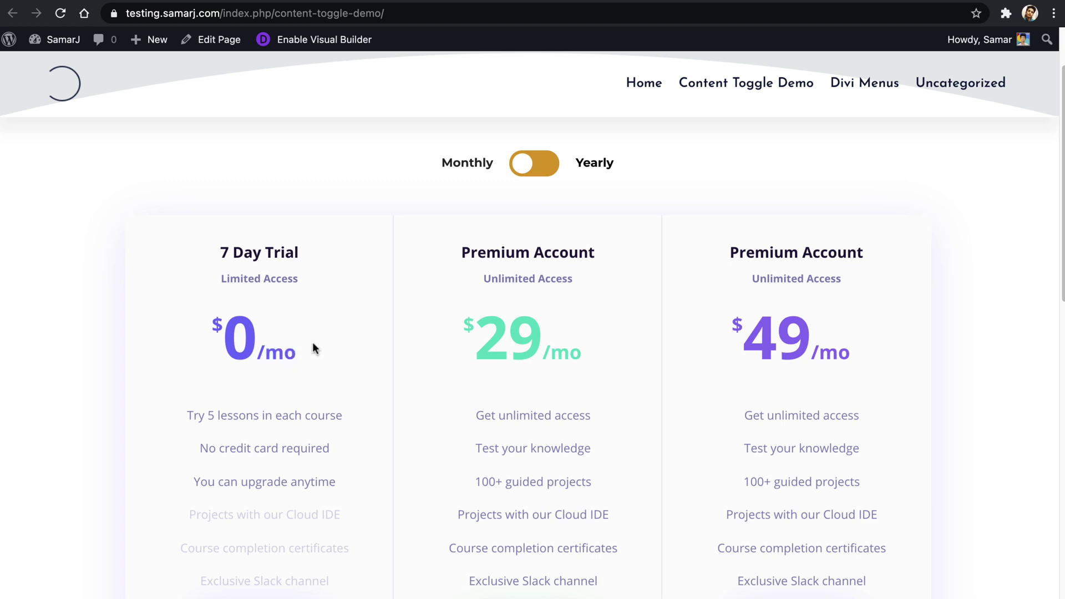
{"action": "left_click", "coordinate": [530, 175]}
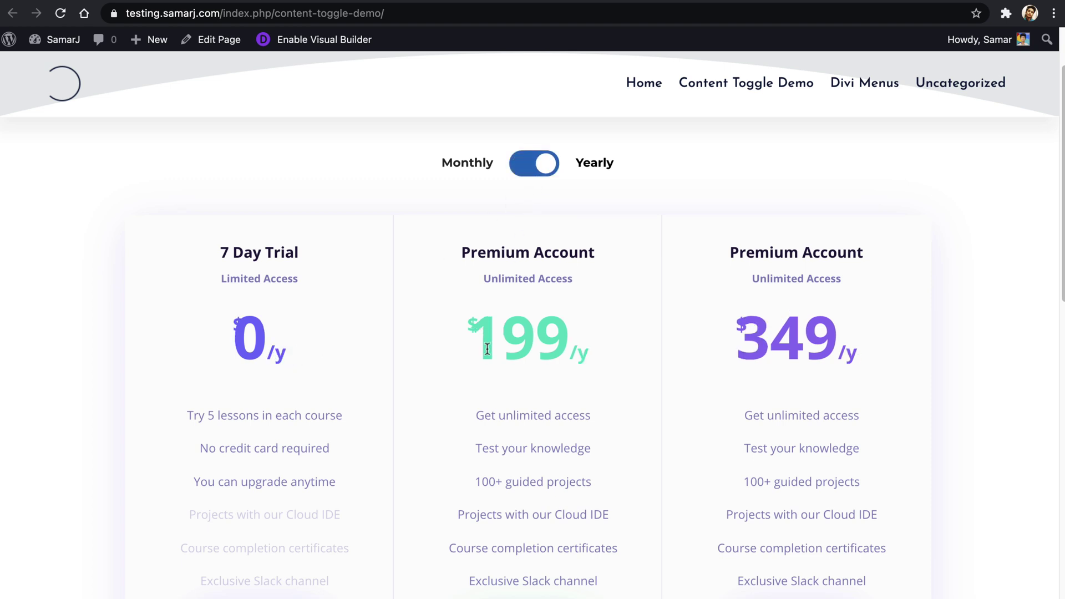
{"action": "double_click", "coordinate": [318, 355]}
{"action": "left_click", "coordinate": [321, 355]}
{"action": "scroll", "coordinate": [335, 305], "scroll_direction": "down", "scroll_amount": 3}
{"action": "scroll", "coordinate": [499, 459], "scroll_direction": "up", "scroll_amount": 3}
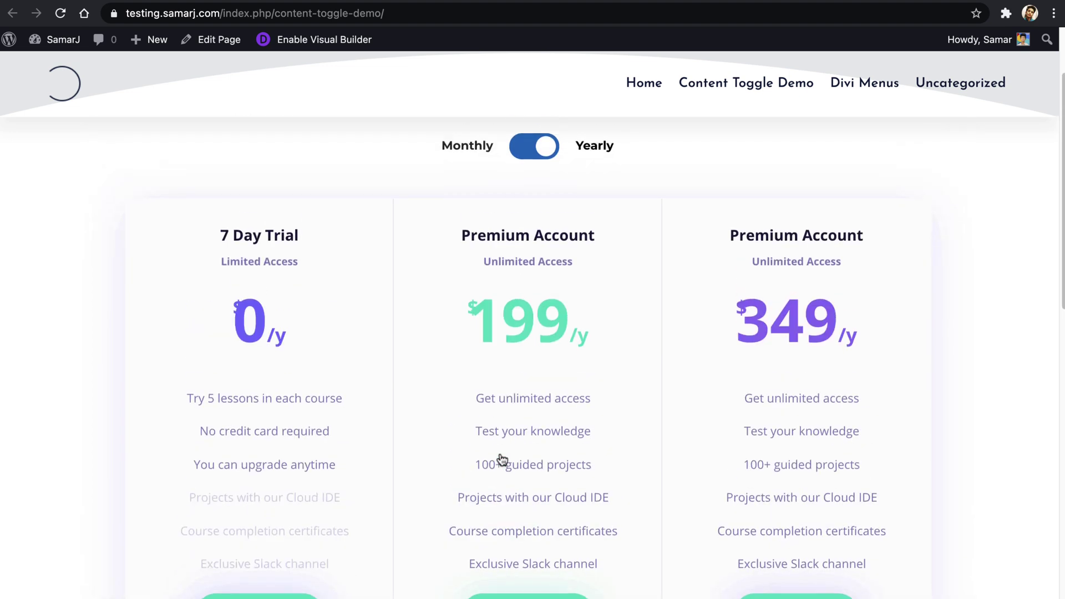
{"action": "scroll", "coordinate": [500, 454], "scroll_direction": "up", "scroll_amount": 2}
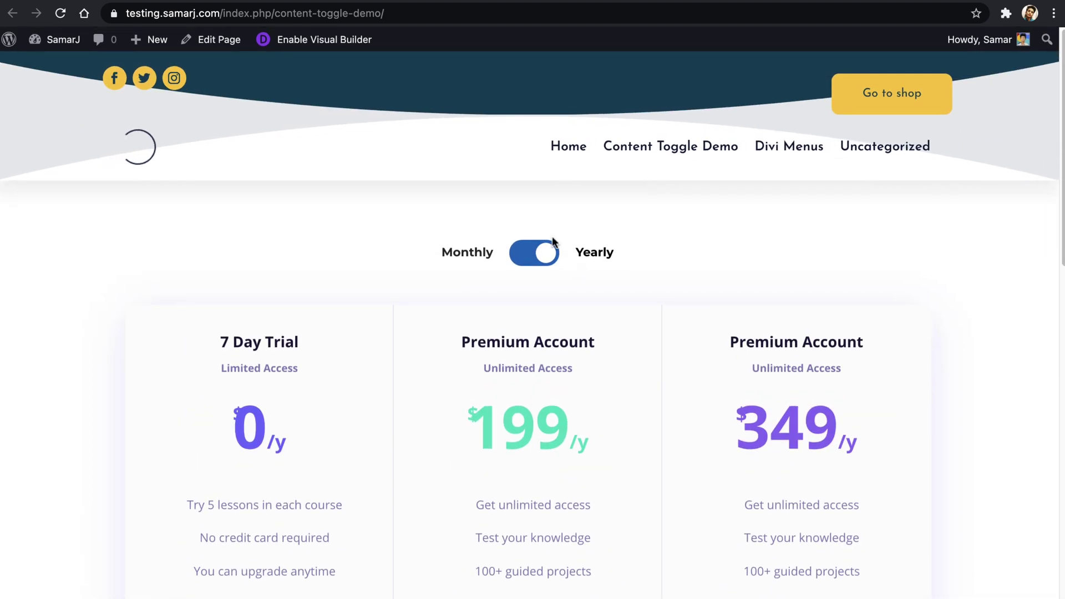